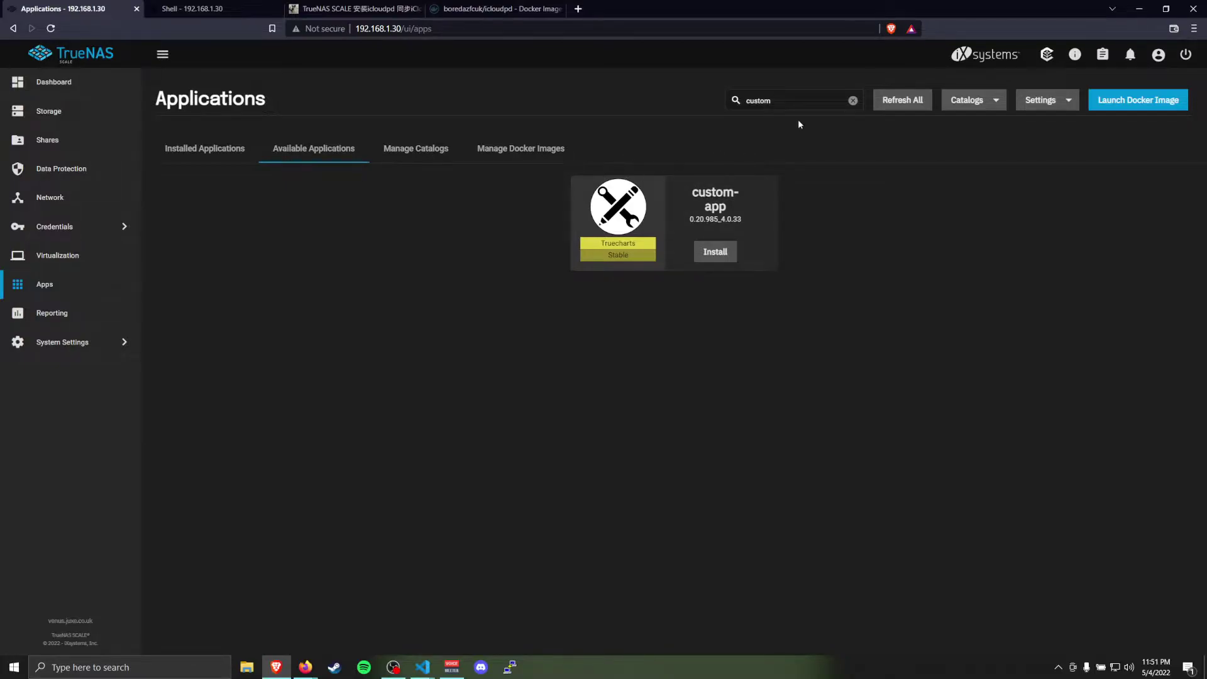
Search the available applications for 'custom' and start installing the custom-app
{"action": "double_click", "coordinate": [758, 101]}
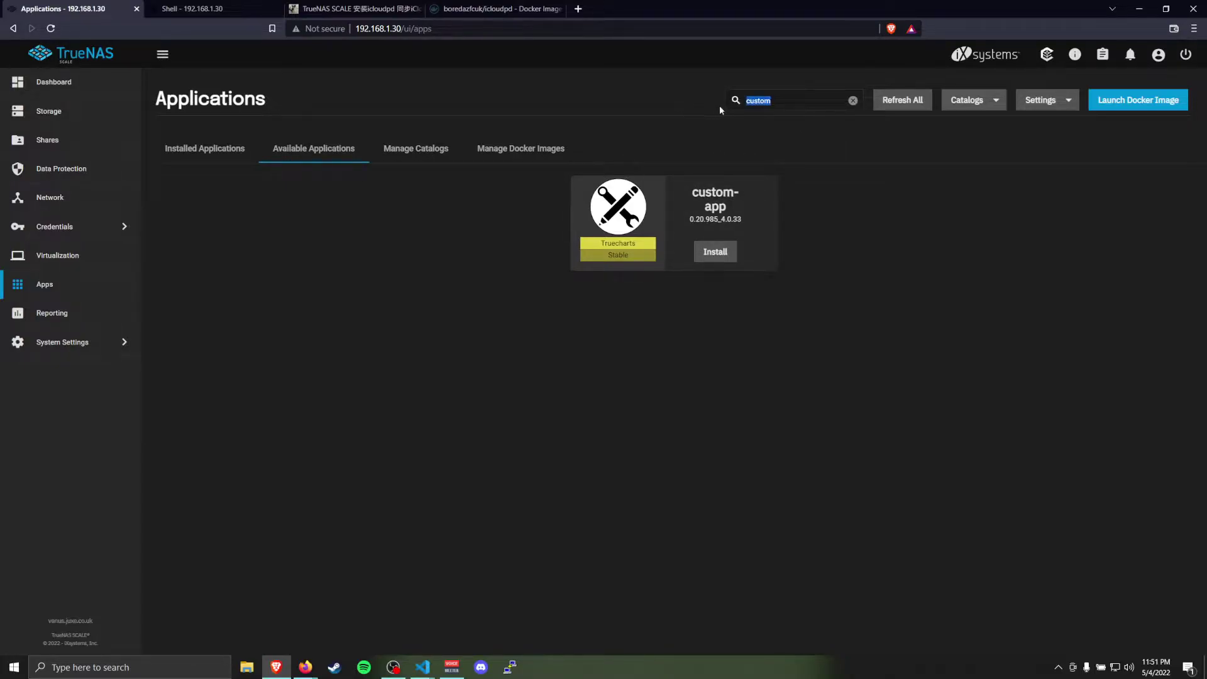
{"action": "left_click", "coordinate": [853, 100]}
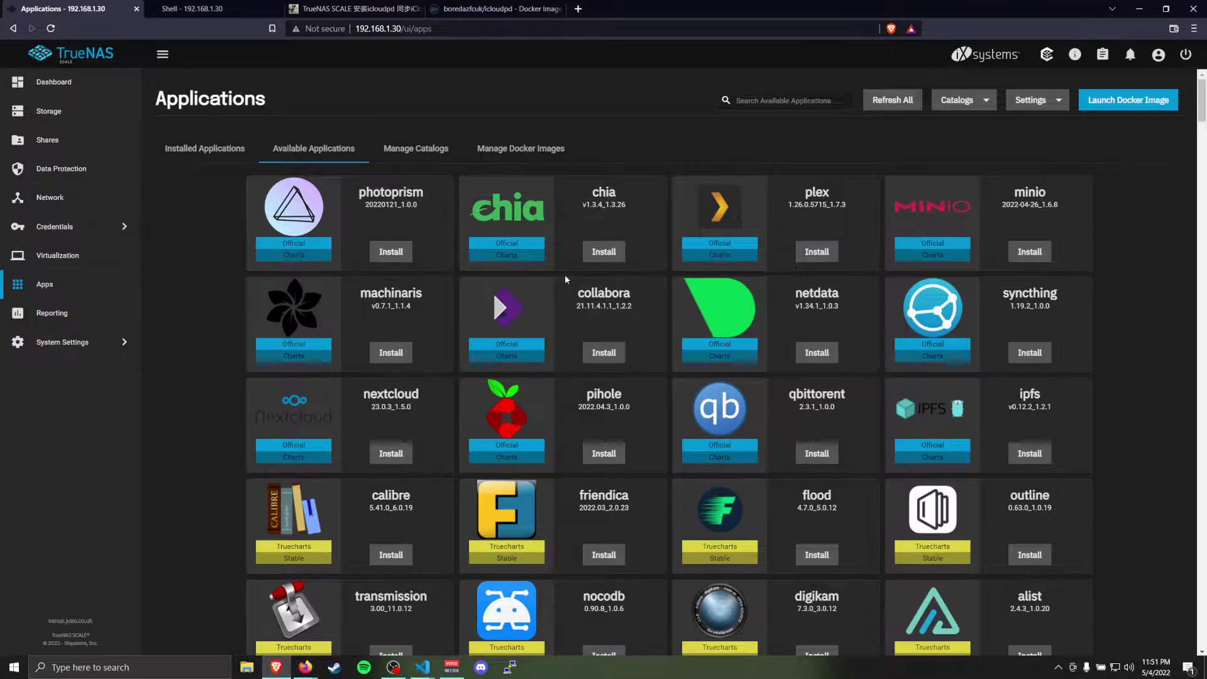
{"action": "type", "text": "custom"}
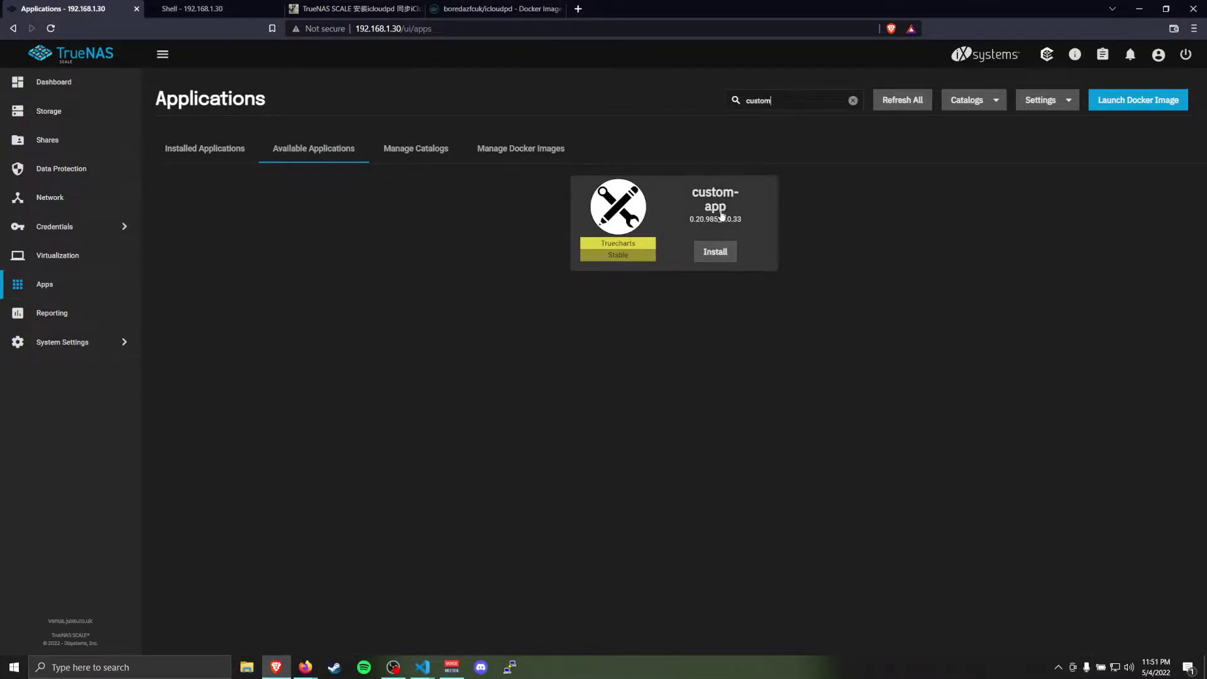
{"action": "left_click", "coordinate": [712, 252]}
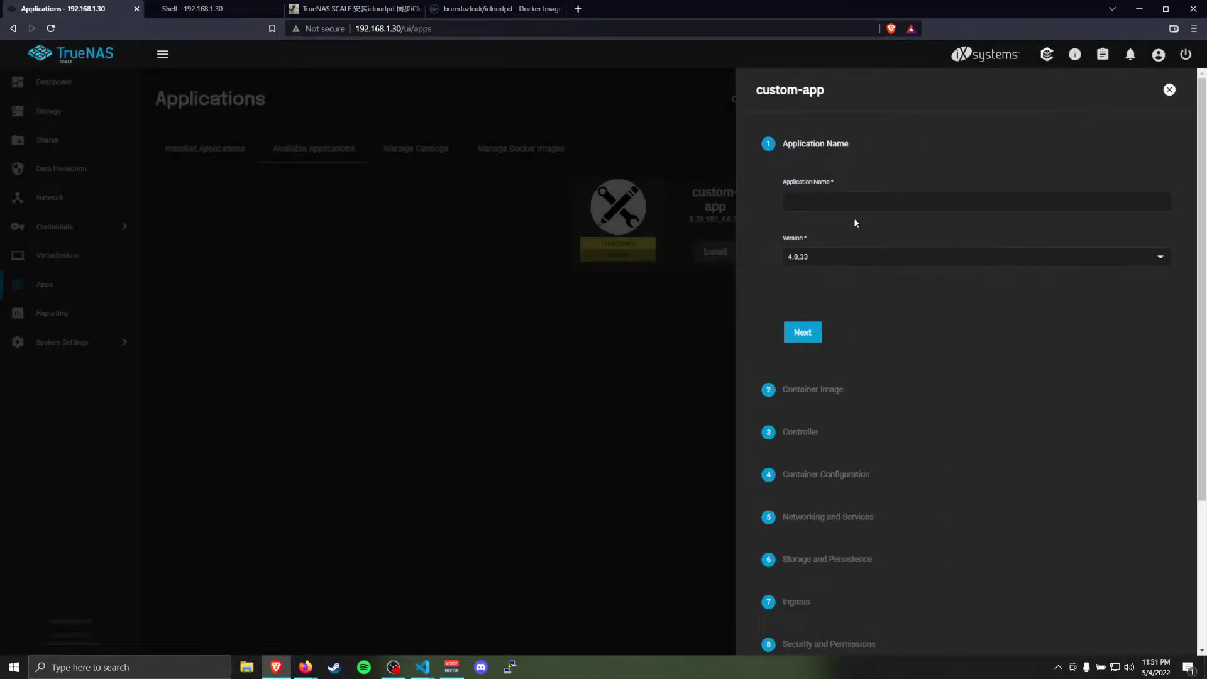
Name the application icloudpd
{"action": "left_click", "coordinate": [855, 202]}
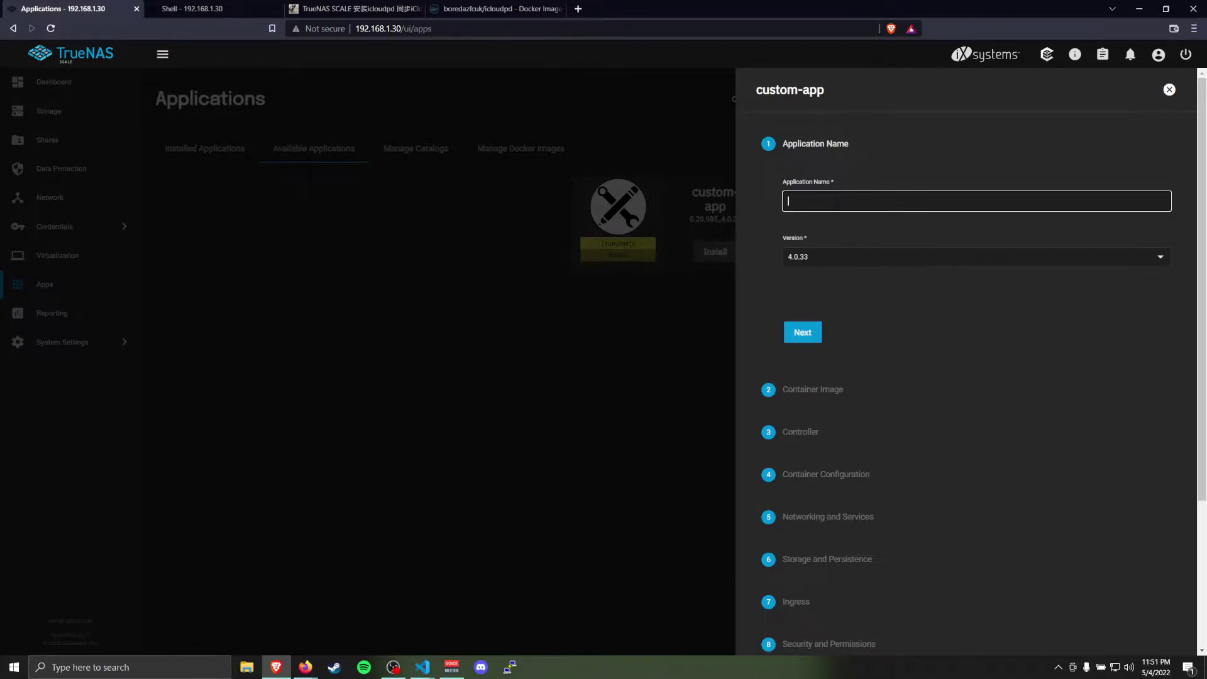
{"action": "type", "text": "icloudpd"}
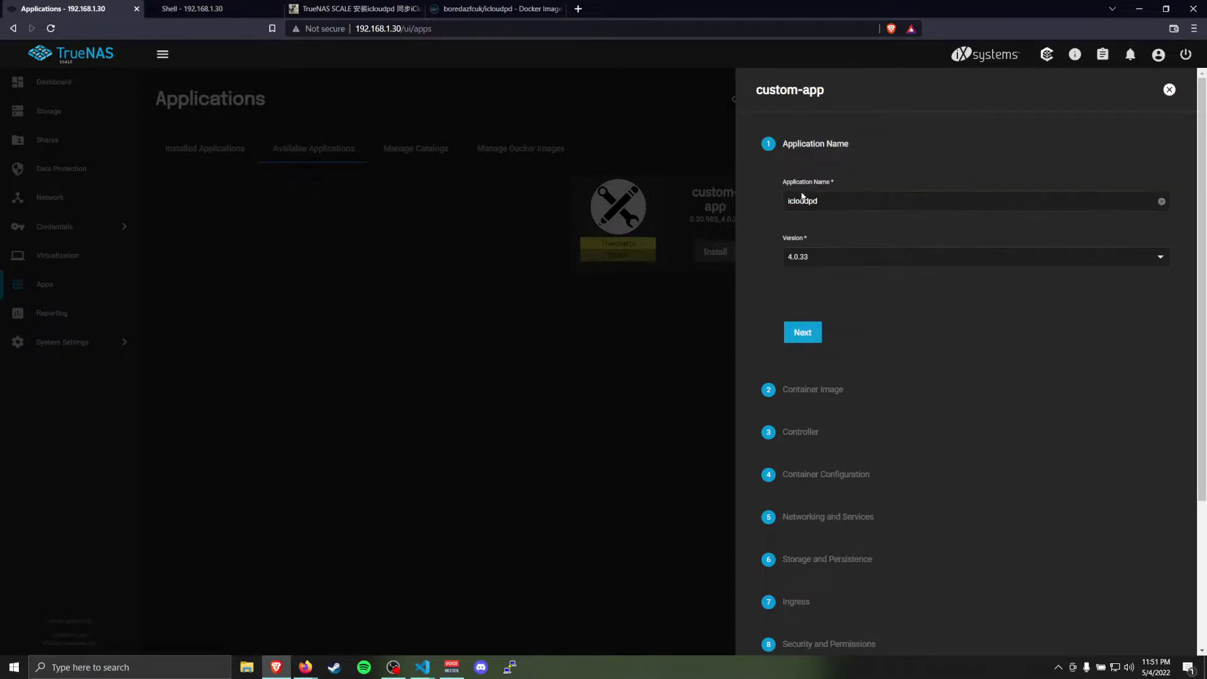
{"action": "left_click", "coordinate": [802, 333]}
Set the container repository to boredazfcuk/icloudpd, copied from Docker Hub, with tag latest
{"action": "triple_click", "coordinate": [780, 252]}
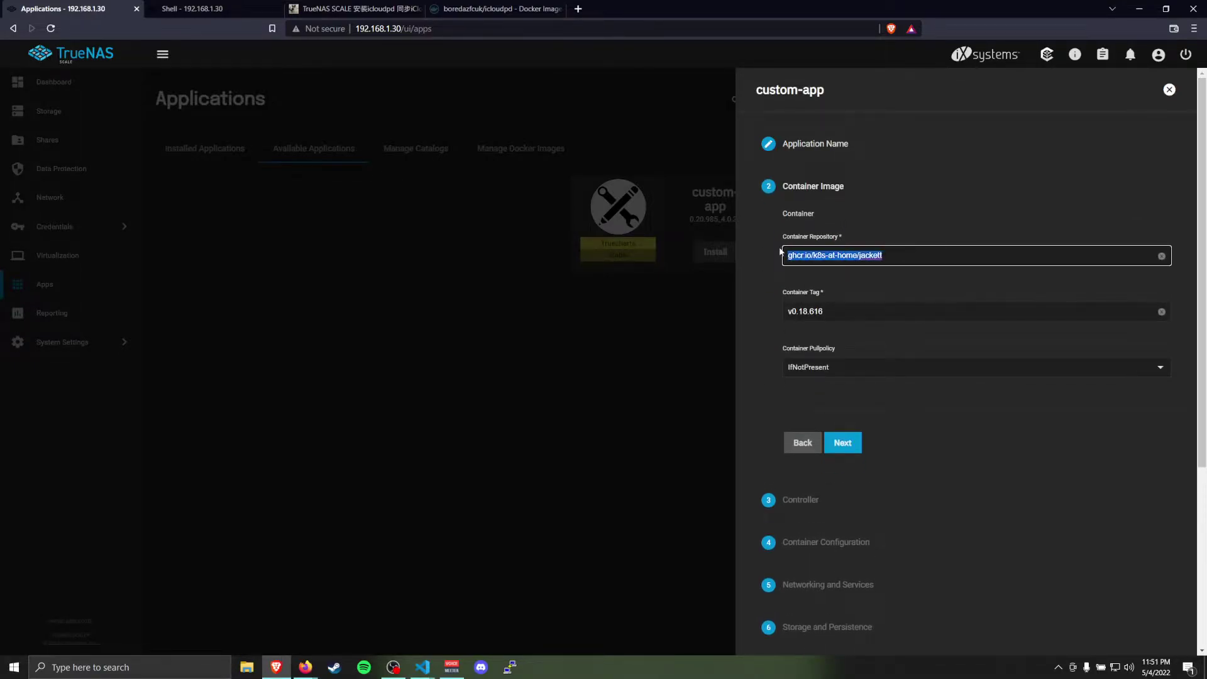
{"action": "type", "text": "icloudpd"}
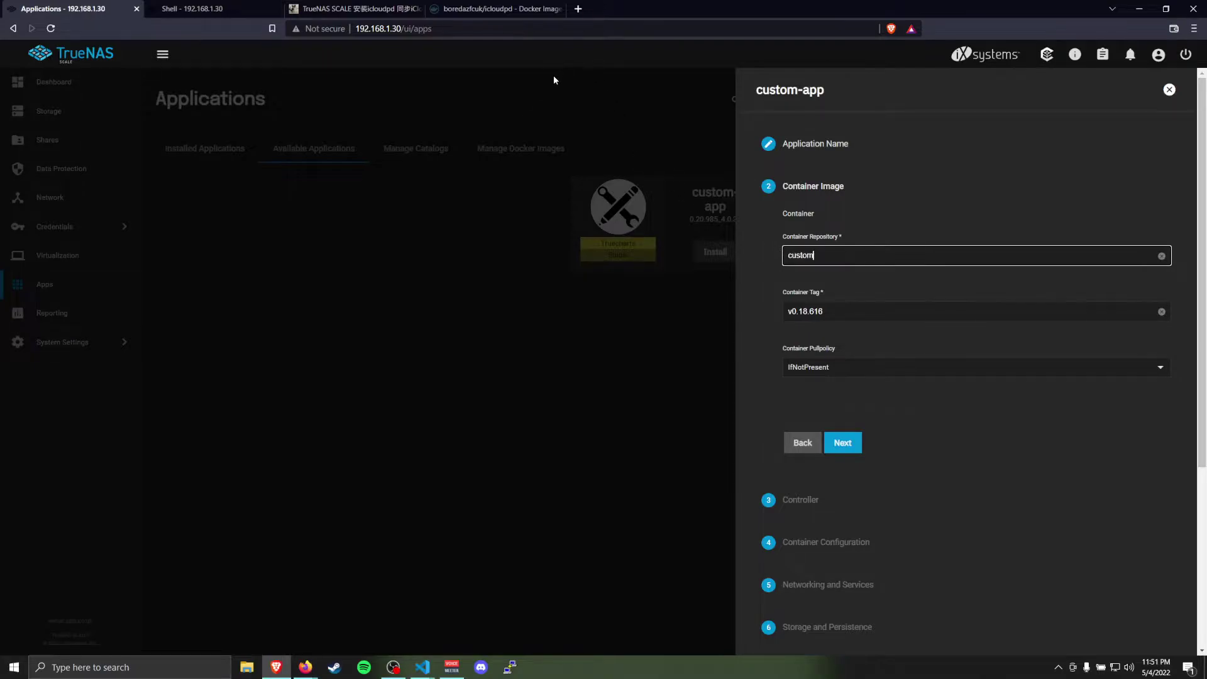
{"action": "key", "text": "ctrl+z"}
{"action": "left_click", "coordinate": [495, 11]}
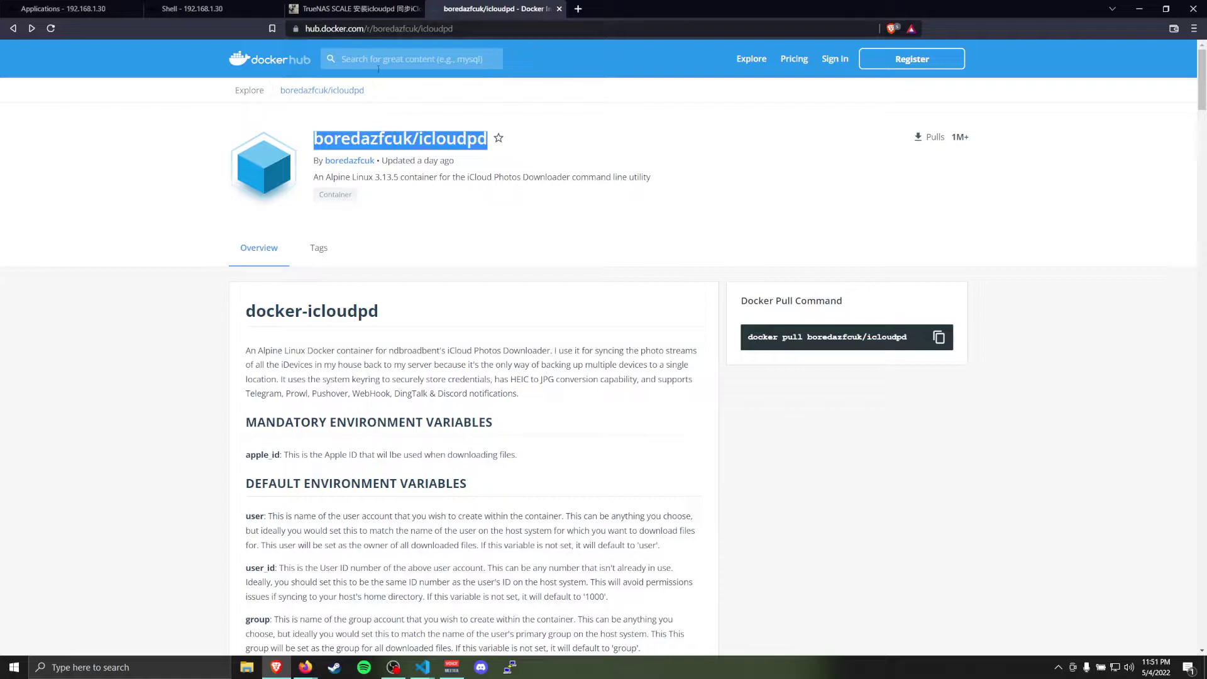
{"action": "key", "text": "ctrl+c"}
{"action": "left_click", "coordinate": [63, 9]}
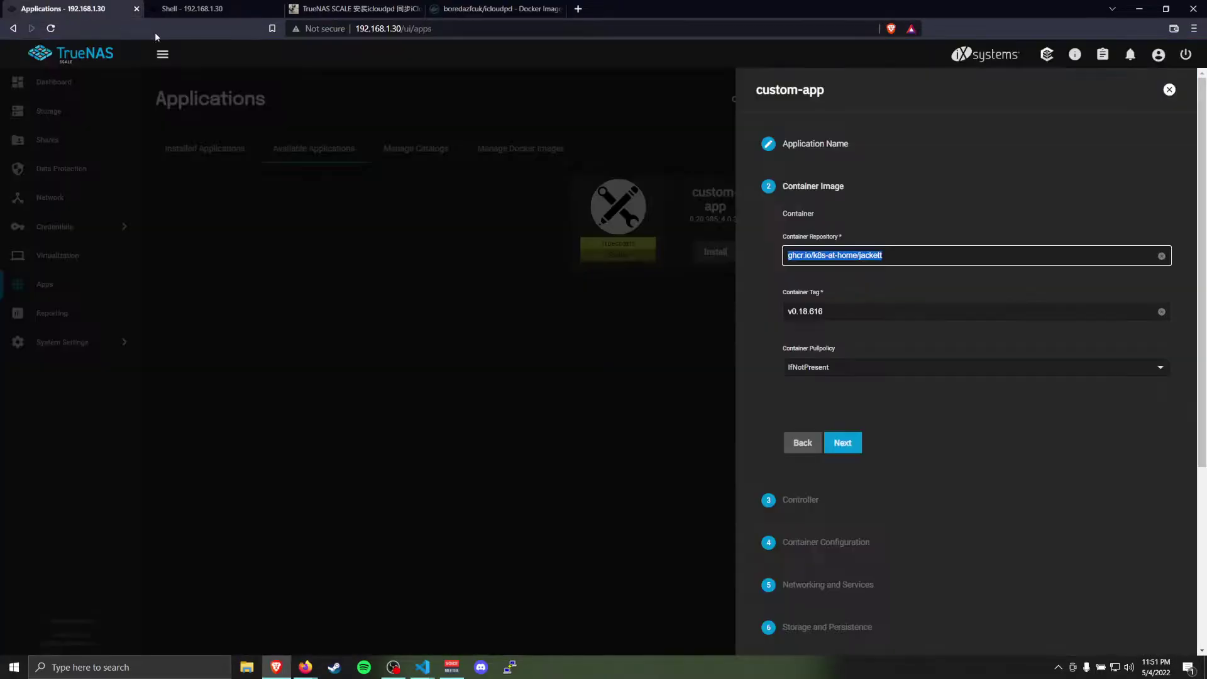
{"action": "key", "text": "ctrl+v"}
{"action": "key", "text": "Tab"}
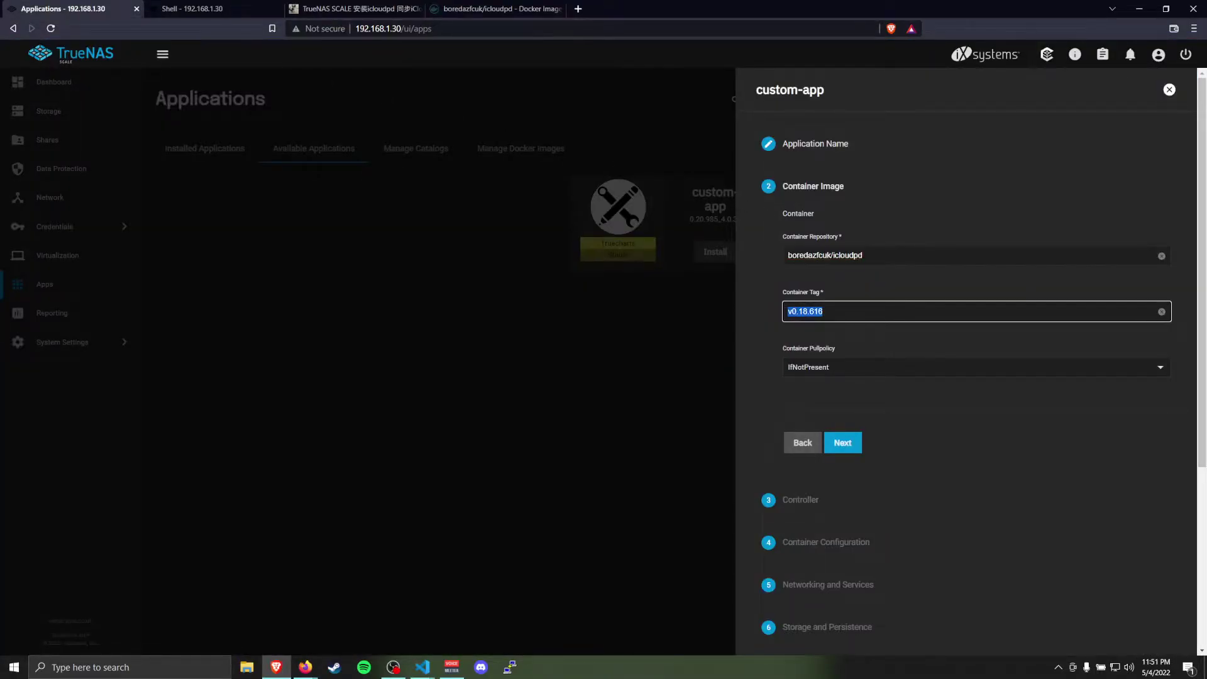
{"action": "type", "text": "latest"}
{"action": "left_click", "coordinate": [845, 443]}
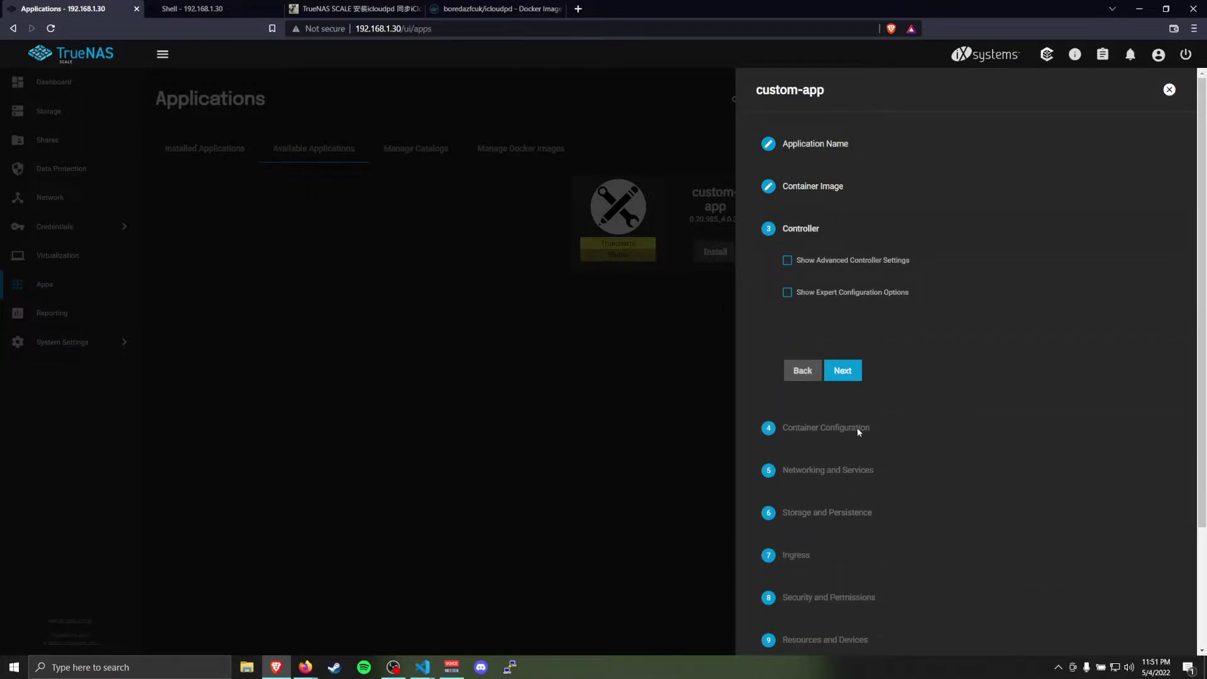
Disable the liveness, readiness and startup healthcheck probes
{"action": "left_click", "coordinate": [846, 370]}
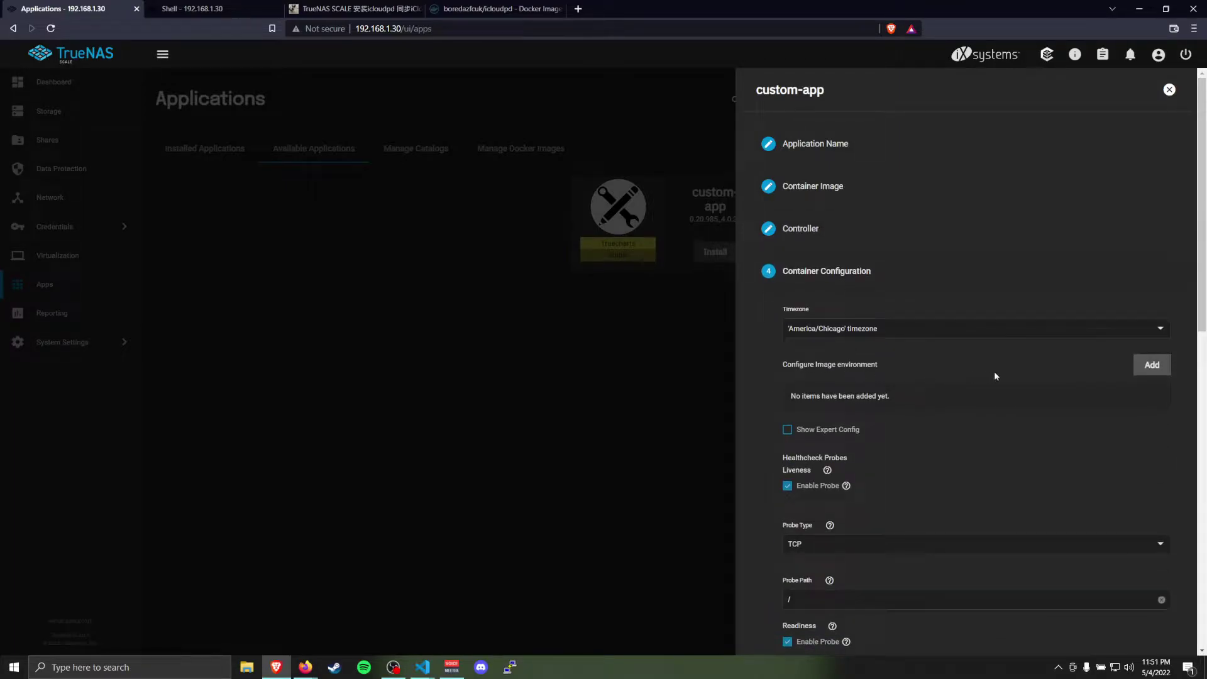
{"action": "scroll", "coordinate": [994, 375], "scroll_direction": "down", "scroll_amount": 4}
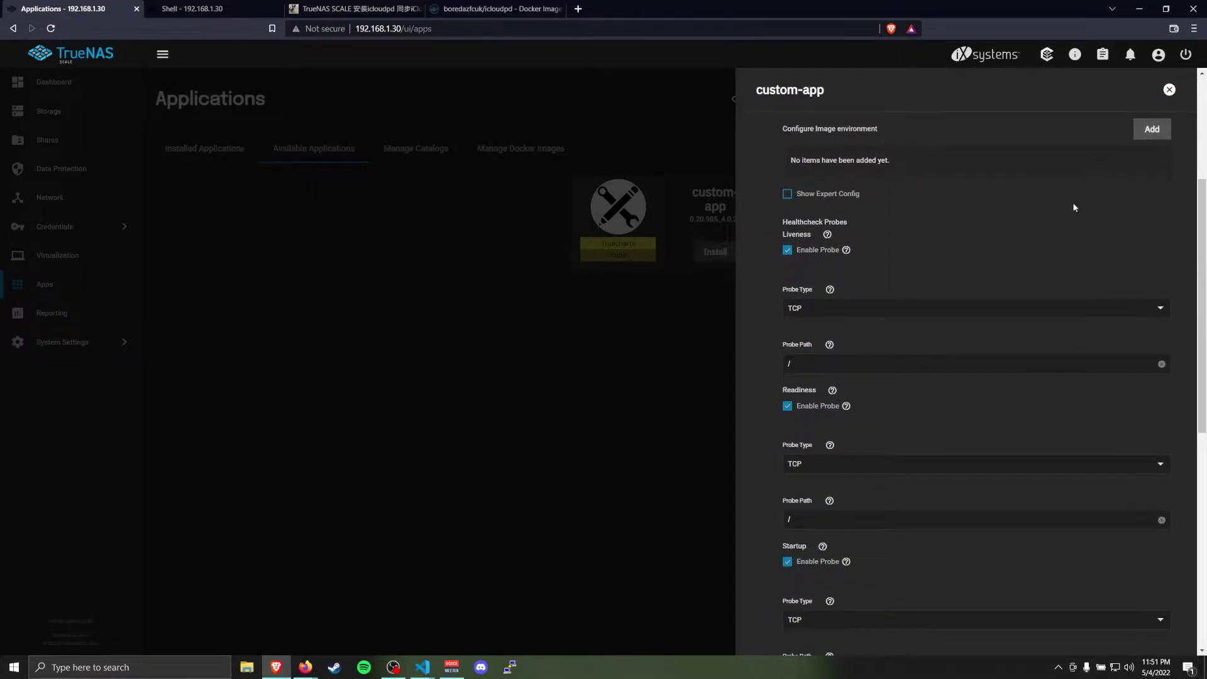
{"action": "scroll", "coordinate": [1074, 207], "scroll_direction": "up", "scroll_amount": 2}
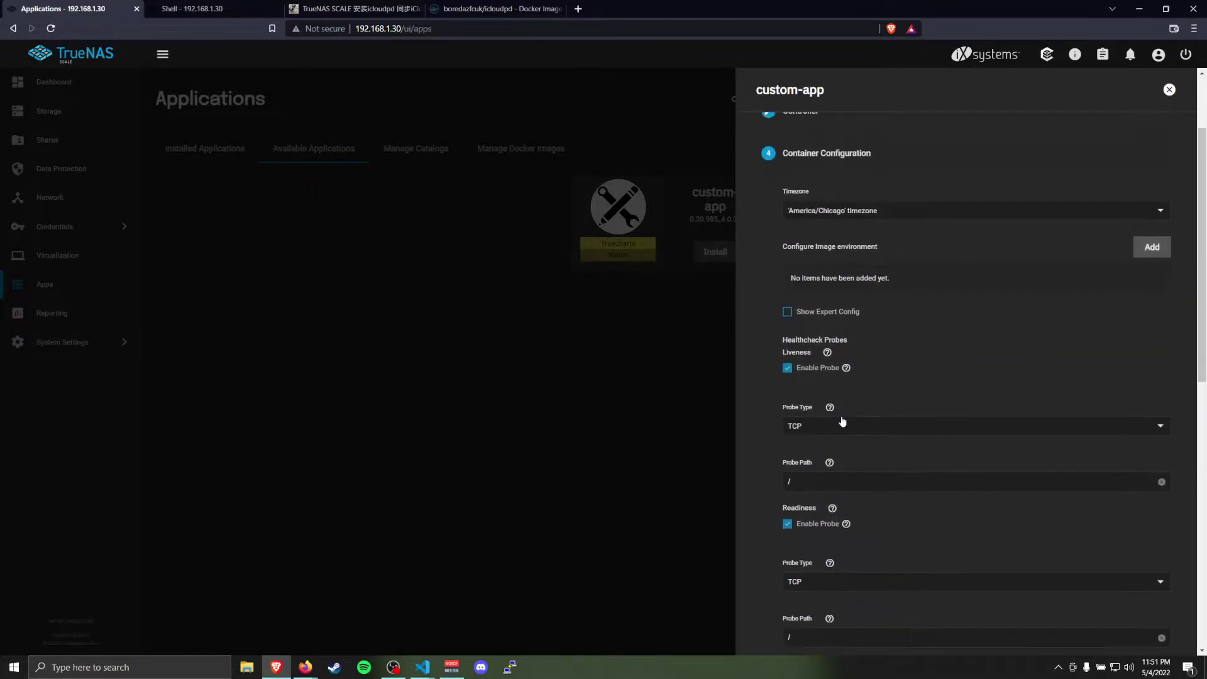
{"action": "left_click", "coordinate": [787, 368]}
{"action": "left_click", "coordinate": [787, 412]}
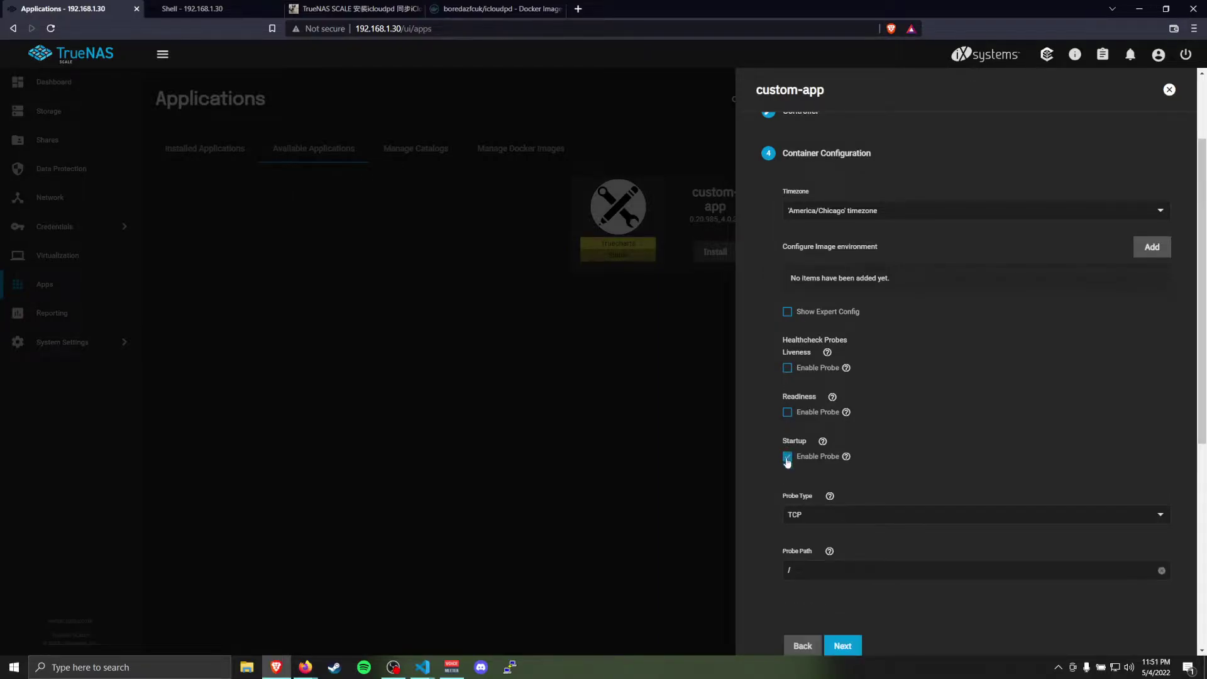
{"action": "left_click", "coordinate": [787, 457]}
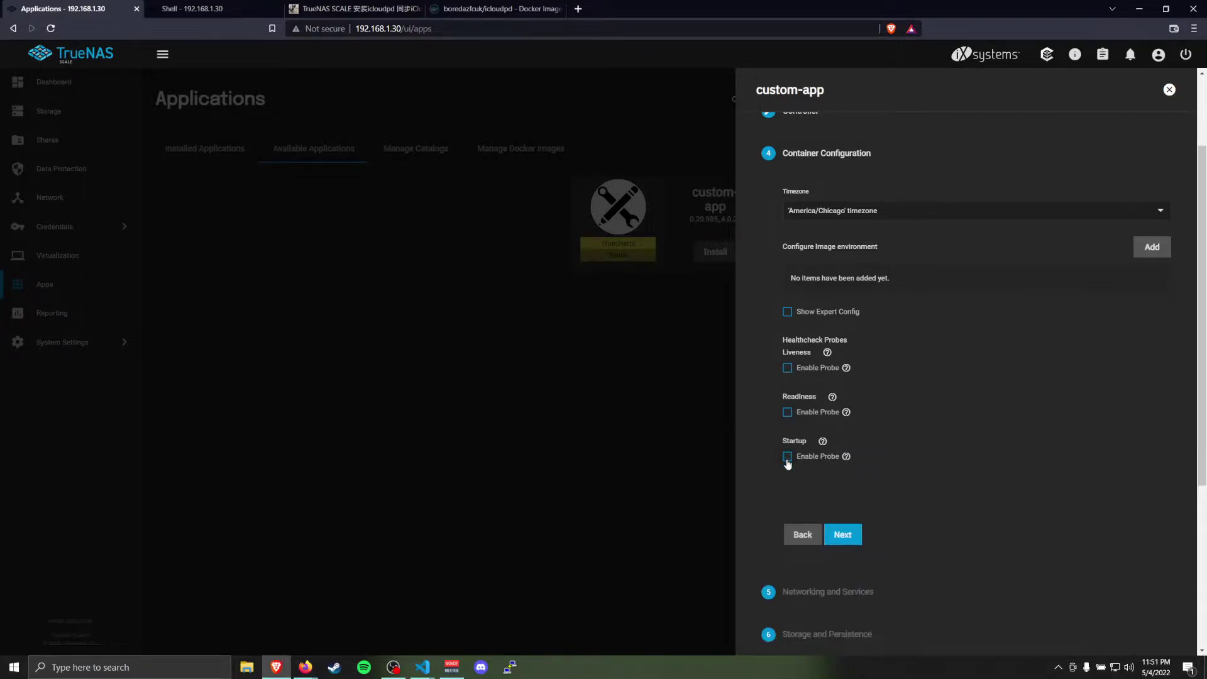
Add three blank environment variable entries, checking the notes listing the variables
{"action": "left_click", "coordinate": [1153, 248]}
{"action": "left_click", "coordinate": [1149, 249]}
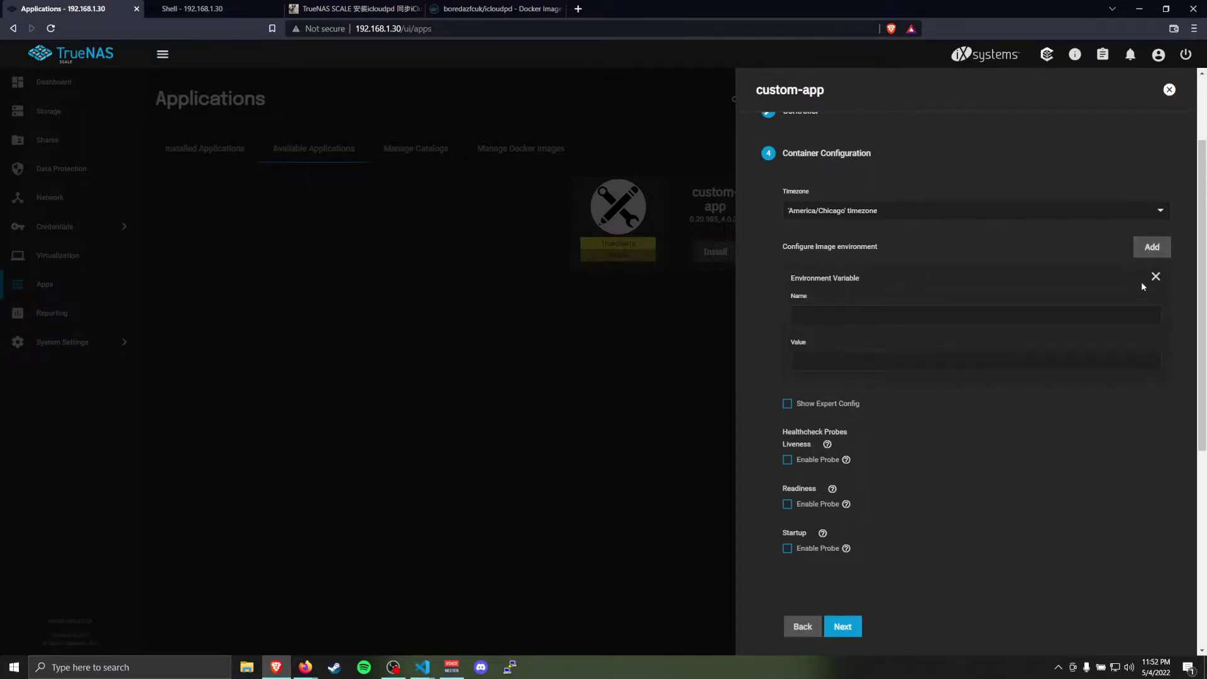
{"action": "left_click", "coordinate": [420, 672]}
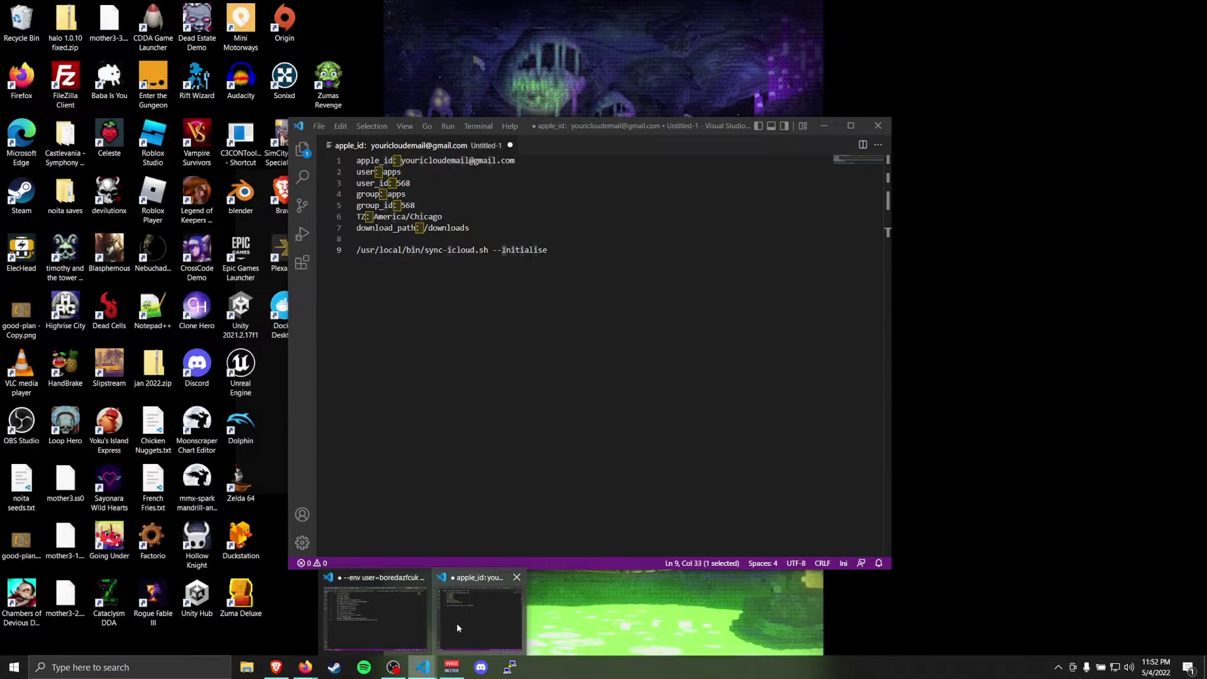
{"action": "left_click", "coordinate": [456, 623]}
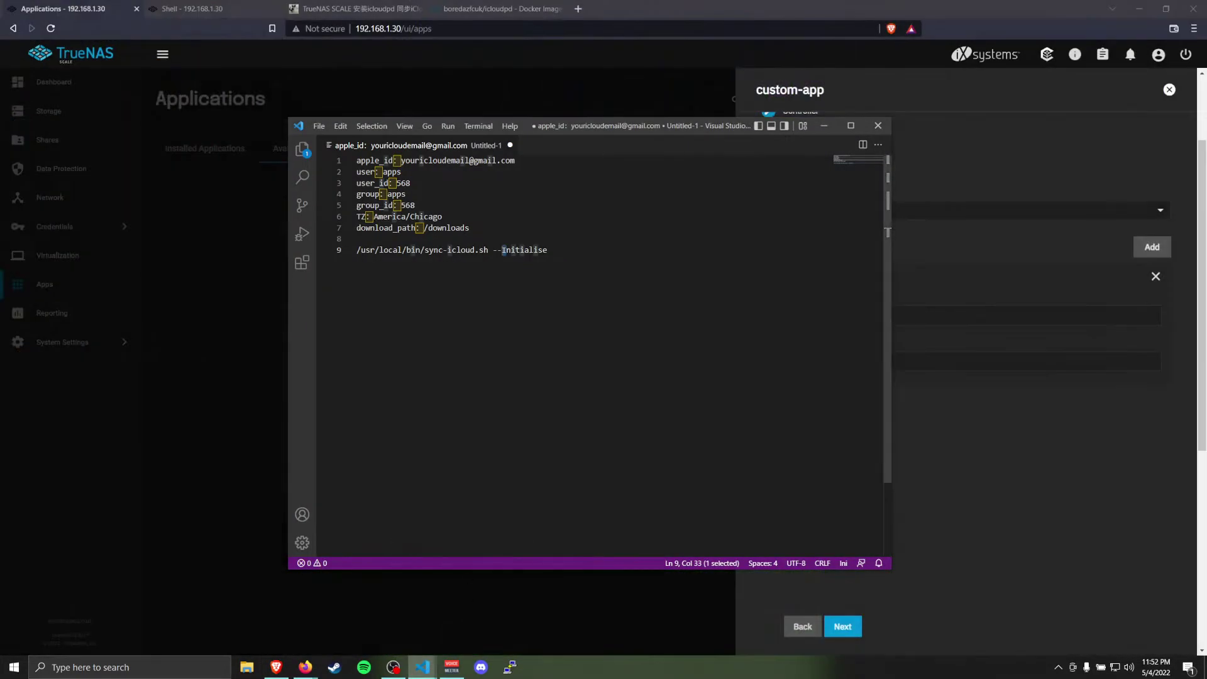
{"action": "left_click", "coordinate": [928, 293]}
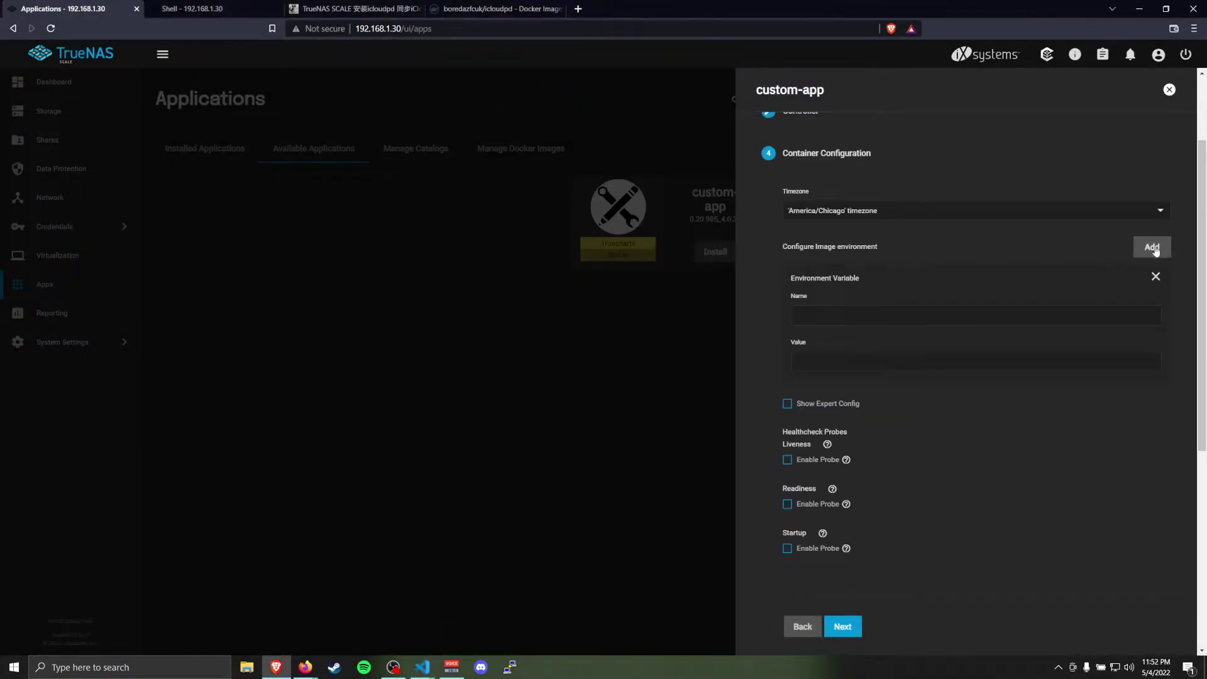
{"action": "left_click", "coordinate": [1153, 248]}
{"action": "left_click", "coordinate": [1157, 250]}
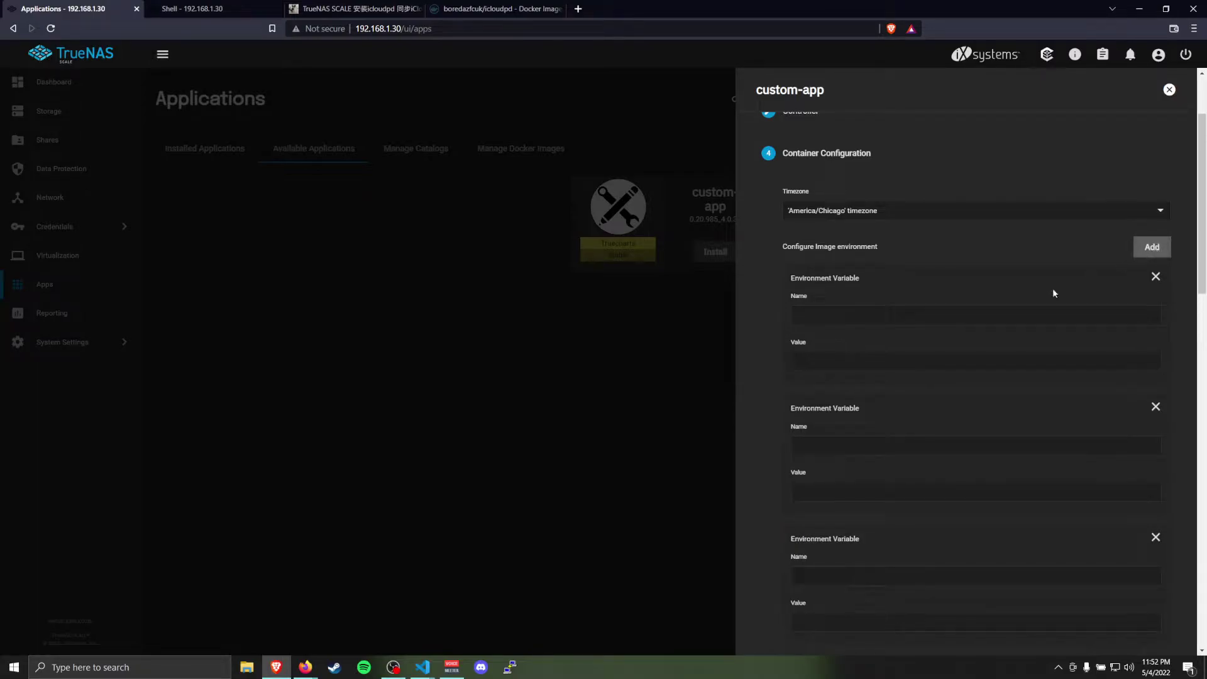
Add variable apple_id with the Apple account's e-mail address as its value
{"action": "left_click", "coordinate": [827, 311]}
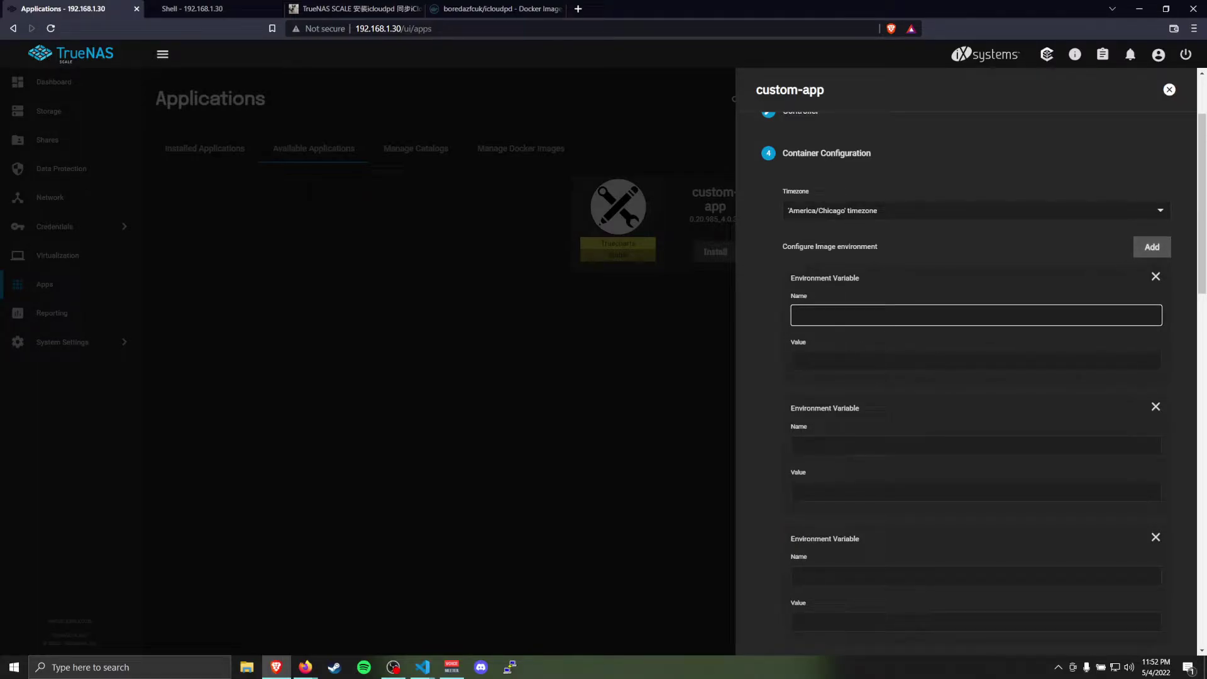
{"action": "key", "text": "alt+Tab"}
{"action": "key", "text": "alt+Tab"}
{"action": "type", "text": "apple_id"}
{"action": "left_click", "coordinate": [976, 361]}
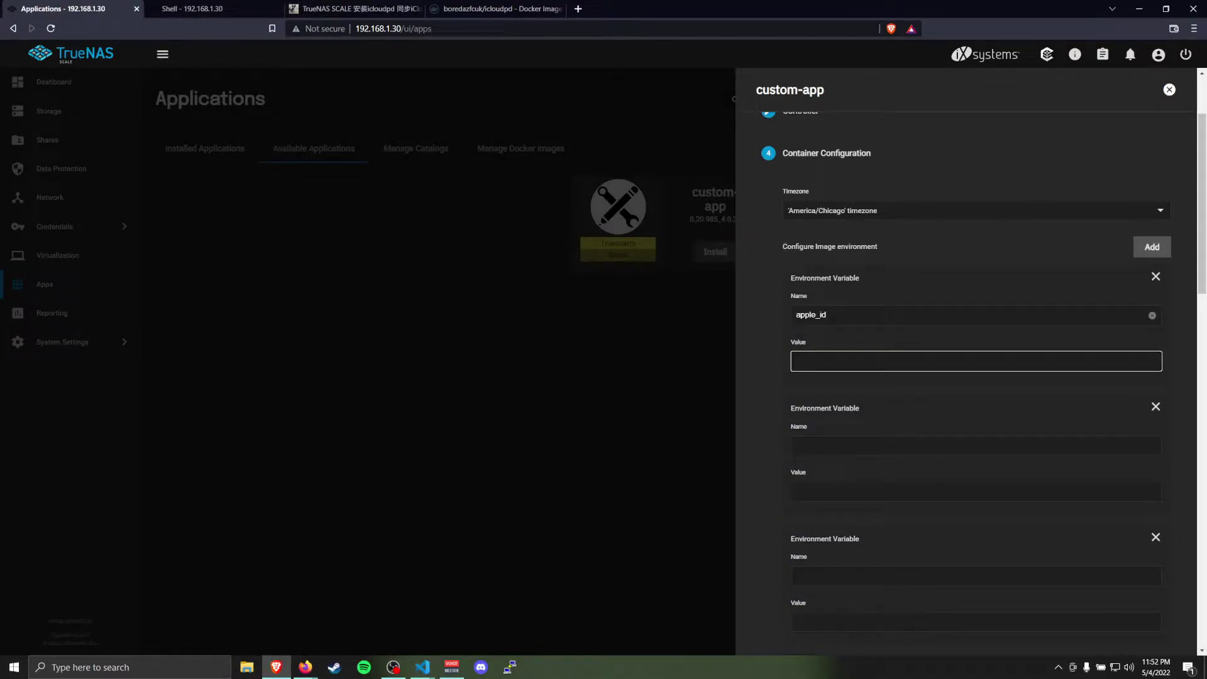
{"action": "key", "text": "Tab"}
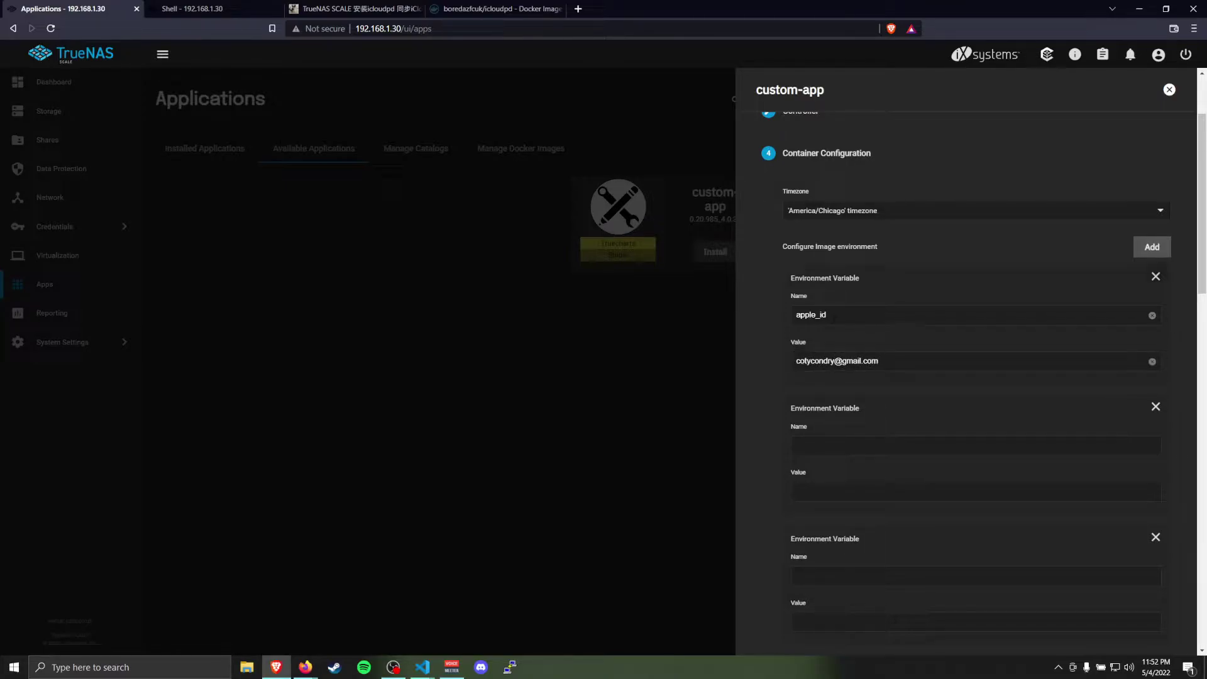
{"action": "key", "text": "Tab"}
Add variables user = apps and user_id = 568
{"action": "scroll", "coordinate": [980, 377], "scroll_direction": "down", "scroll_amount": 2}
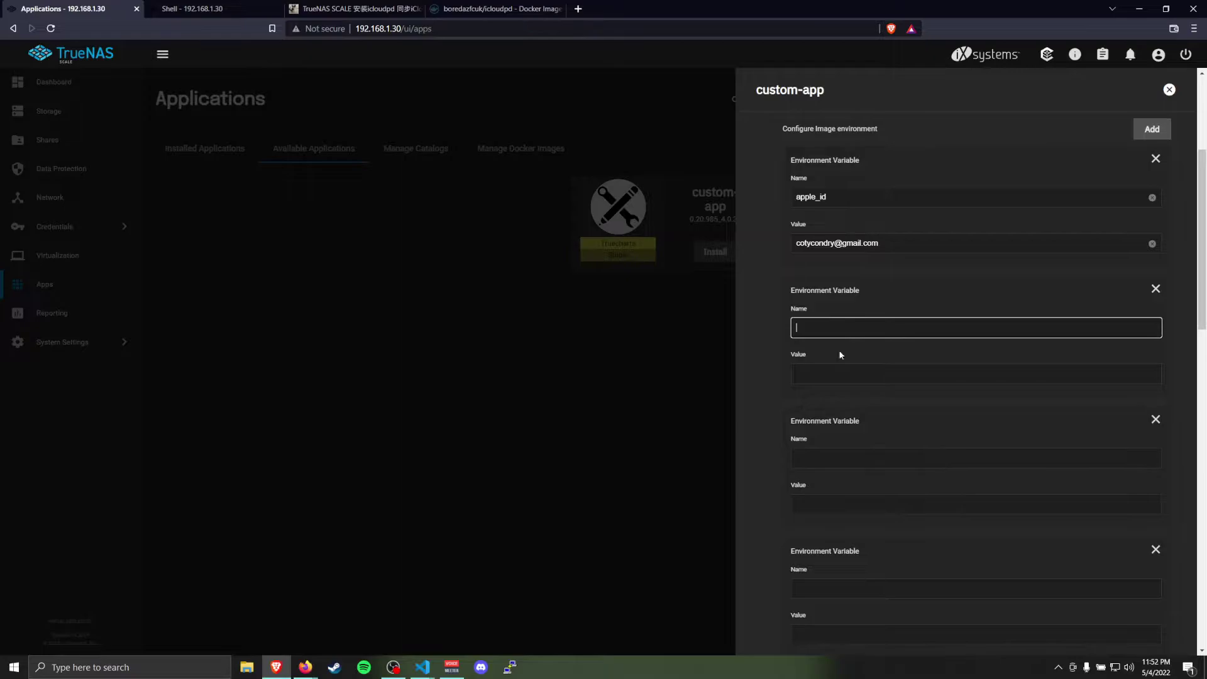
{"action": "type", "text": "user"}
{"action": "key", "text": "Tab"}
{"action": "type", "text": "a"}
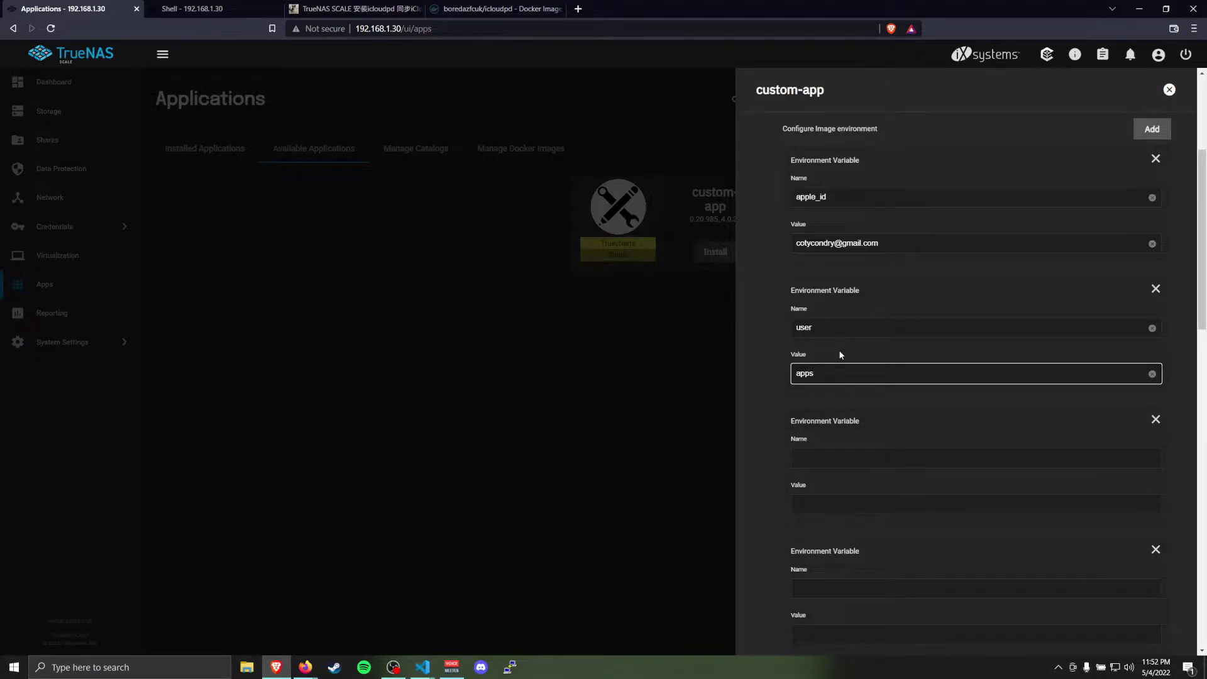
{"action": "key", "text": "Tab"}
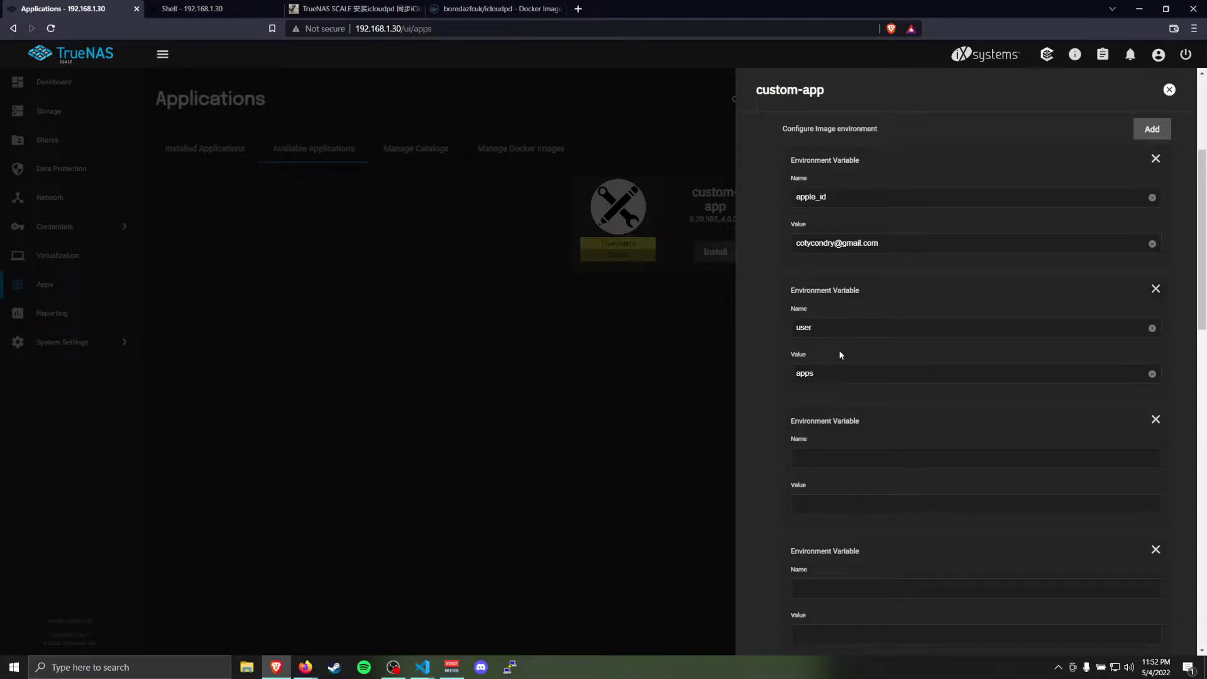
{"action": "type", "text": "user"}
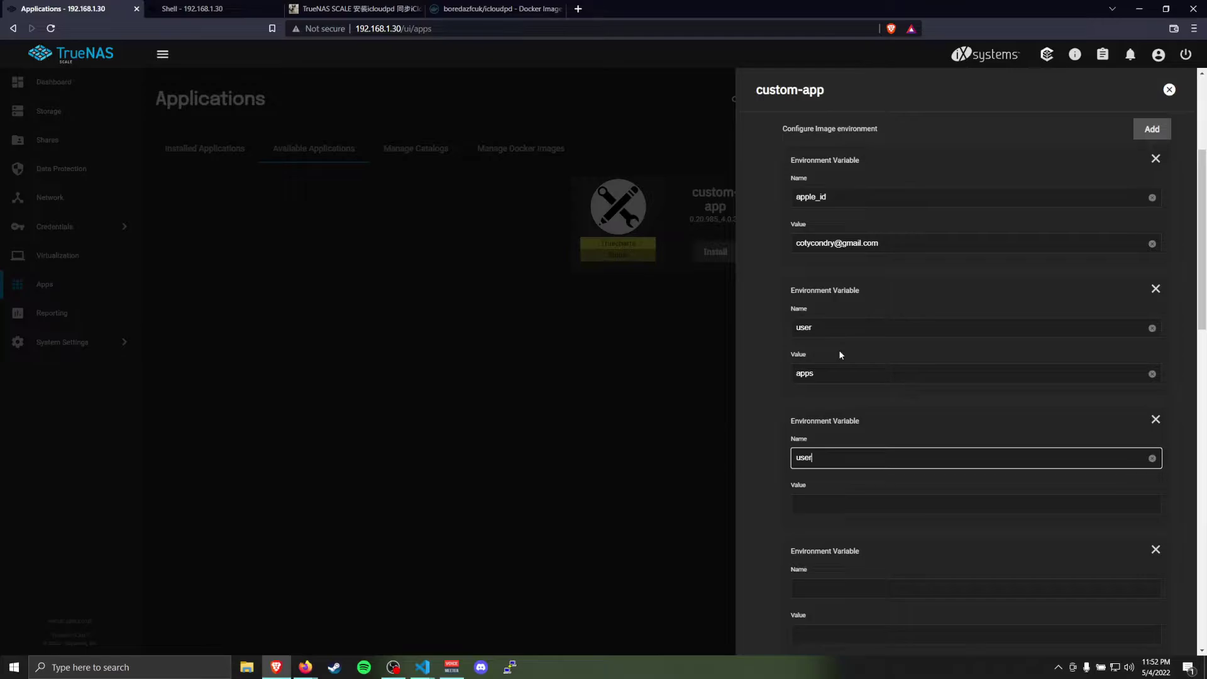
{"action": "type", "text": "_id"}
{"action": "key", "text": "Tab"}
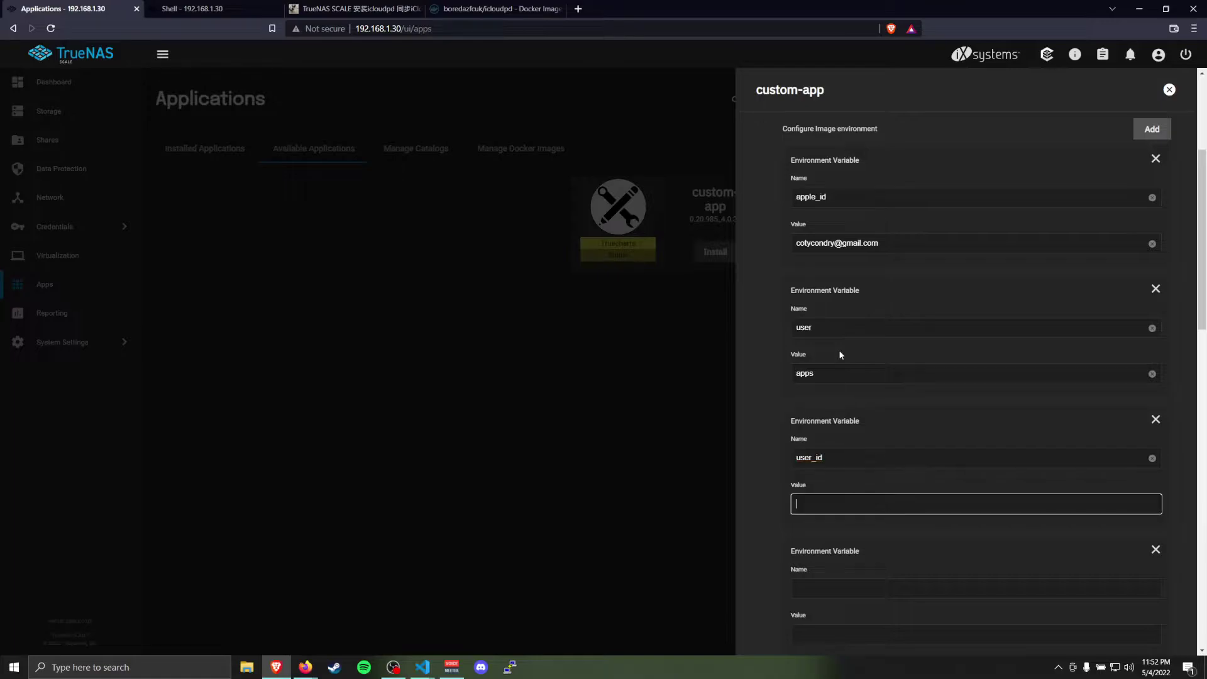
{"action": "key", "text": "shift+Tab"}
{"action": "key", "text": "shift+Tab"}
{"action": "key", "text": "shift+Tab"}
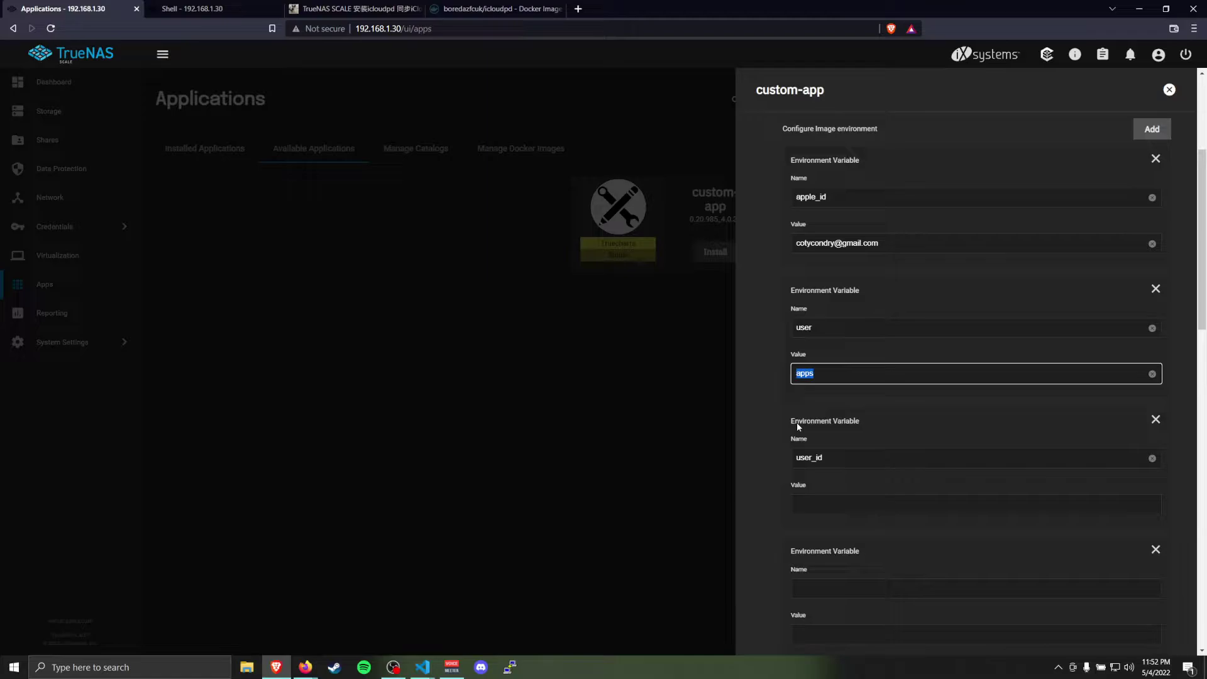
{"action": "key", "text": "Tab"}
{"action": "key", "text": "Tab"}
{"action": "key", "text": "Tab"}
{"action": "type", "text": "568"}
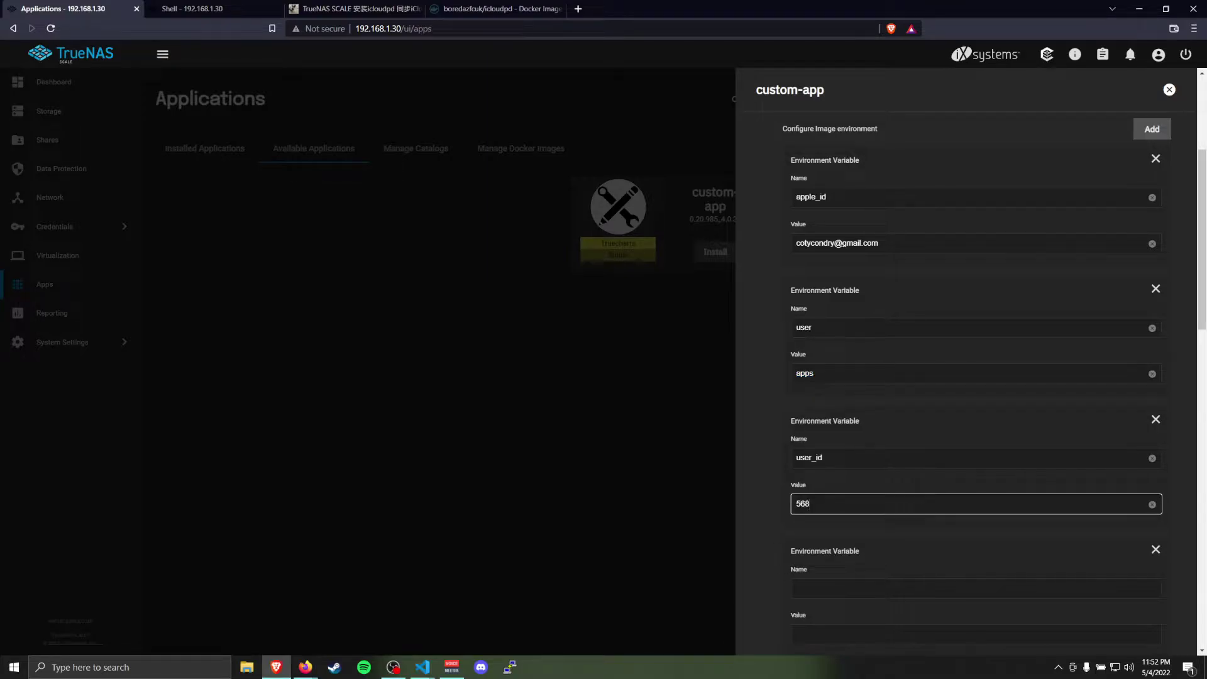
{"action": "scroll", "coordinate": [766, 358], "scroll_direction": "down", "scroll_amount": 3}
{"action": "left_click", "coordinate": [785, 295]}
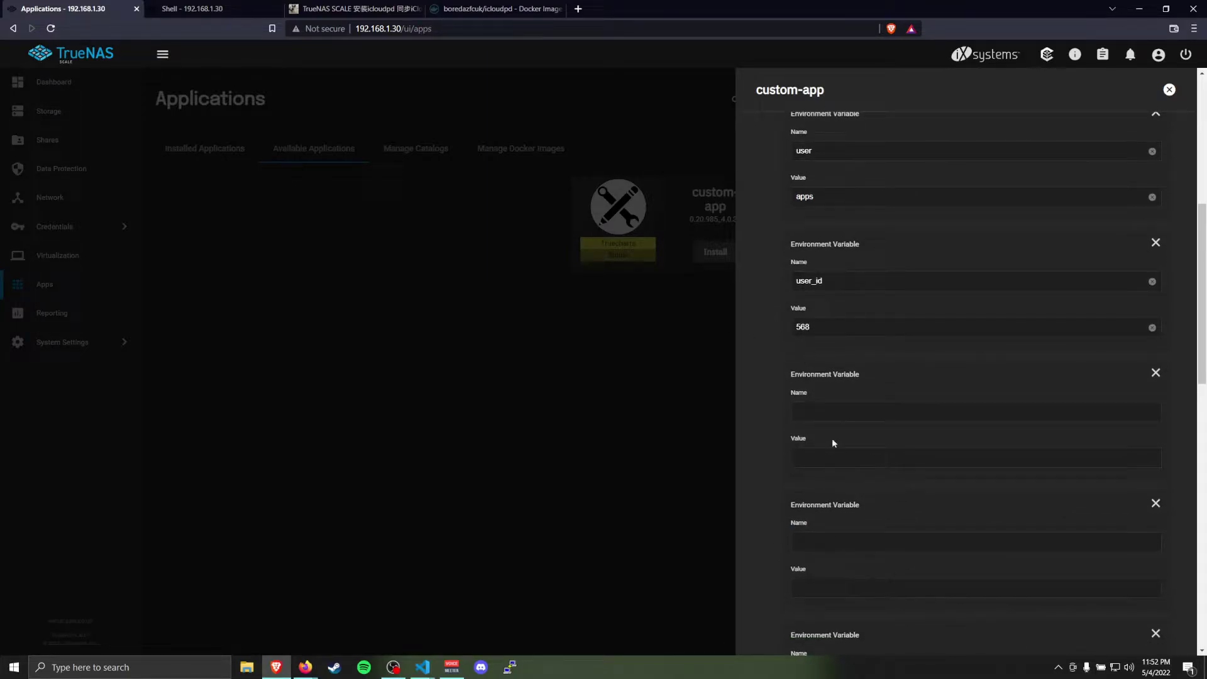
{"action": "scroll", "coordinate": [832, 437], "scroll_direction": "down", "scroll_amount": 1}
Add variables group = apps and group_id = 568
{"action": "left_click", "coordinate": [827, 352]}
{"action": "type", "text": "group"}
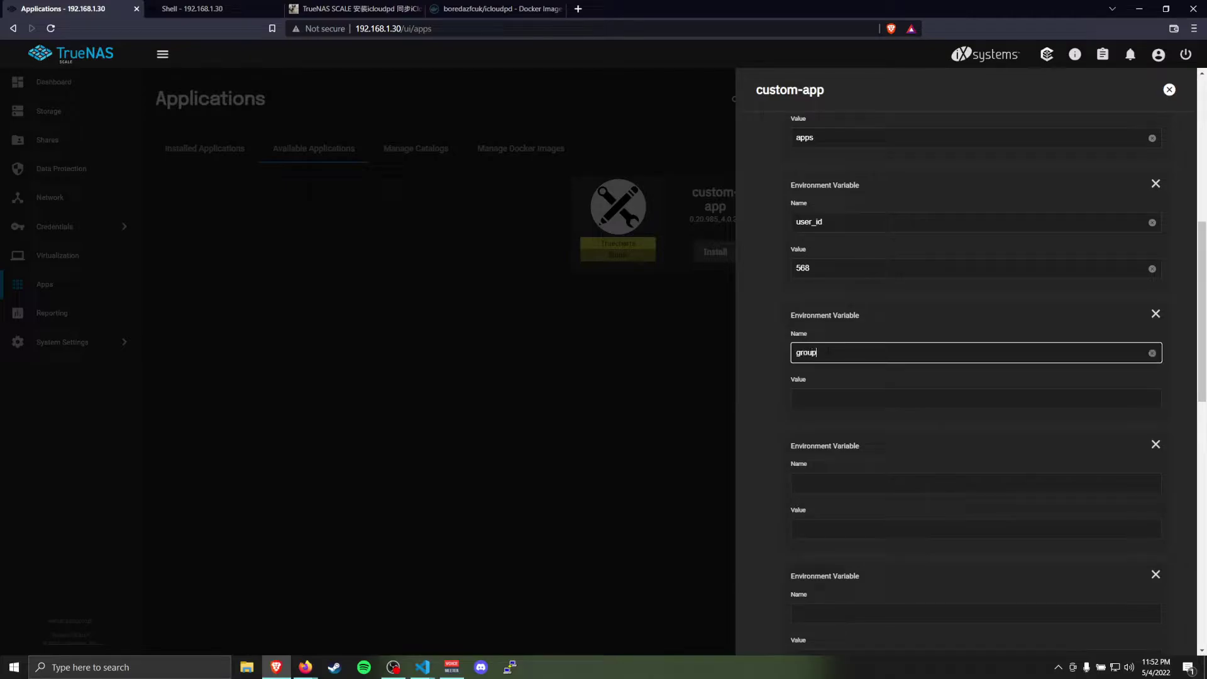
{"action": "key", "text": "Tab"}
{"action": "type", "text": "apps"}
{"action": "key", "text": "Tab"}
{"action": "key", "text": "Tab"}
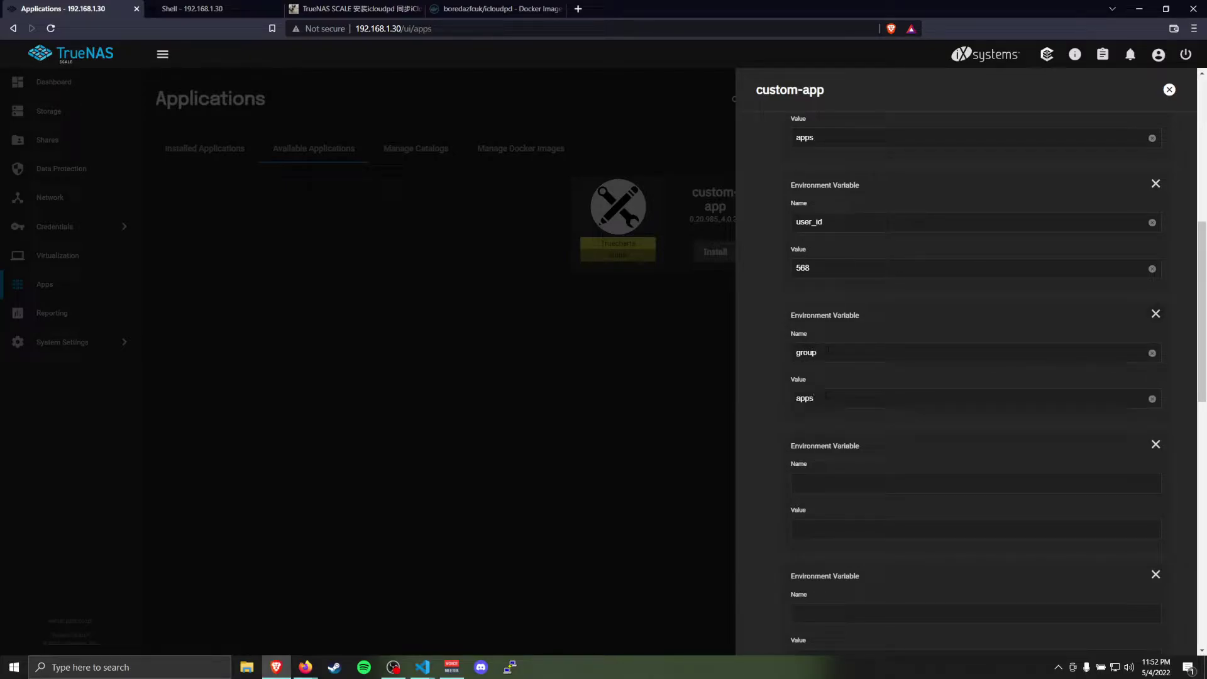
{"action": "type", "text": "group_id"}
{"action": "key", "text": "Tab"}
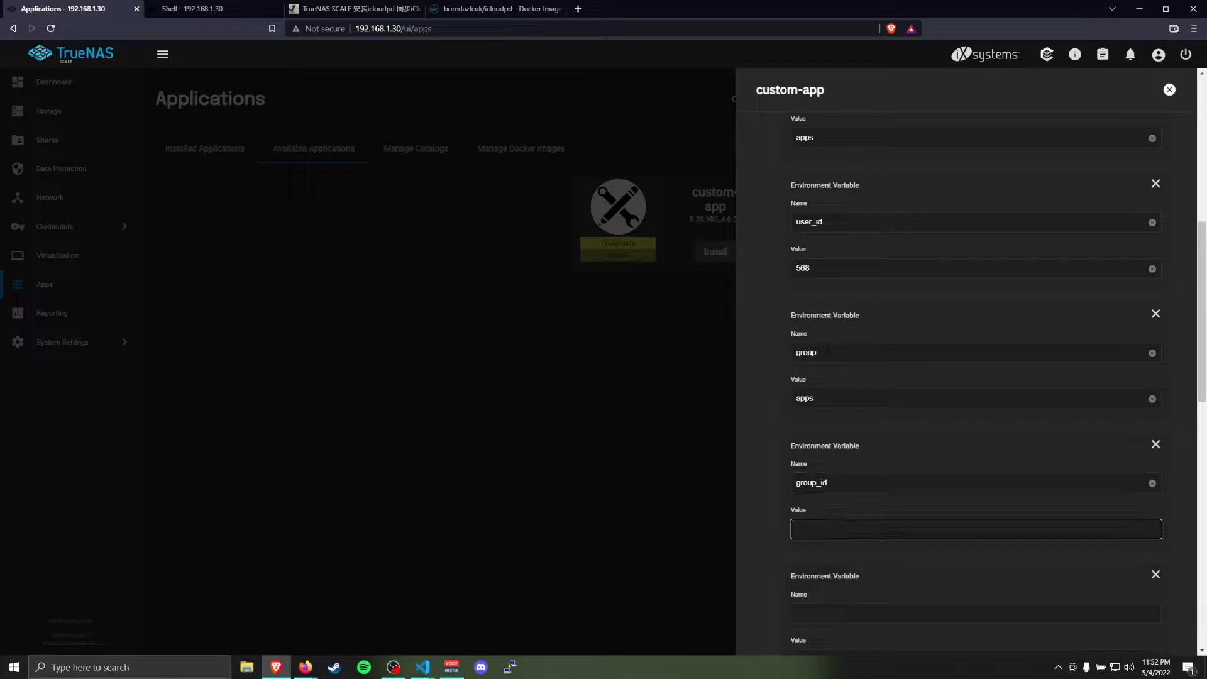
{"action": "type", "text": "568"}
Add variable TZ = America/Chicago
{"action": "scroll", "coordinate": [828, 350], "scroll_direction": "down", "scroll_amount": 4}
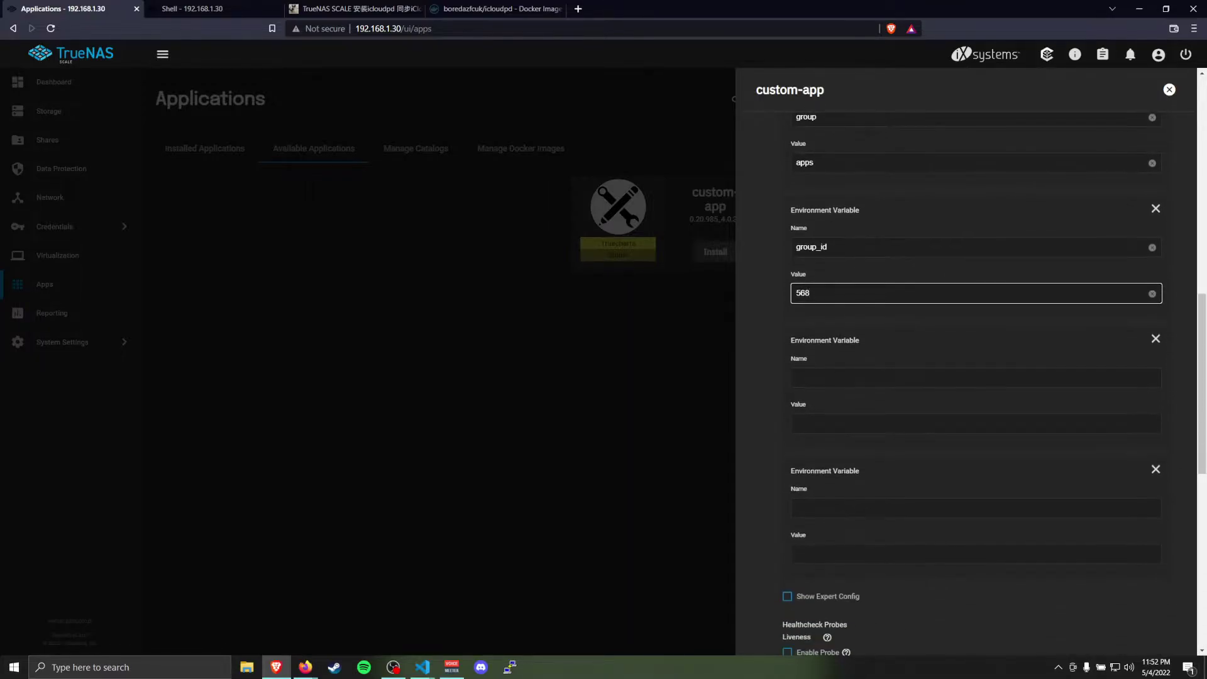
{"action": "left_click", "coordinate": [833, 380]}
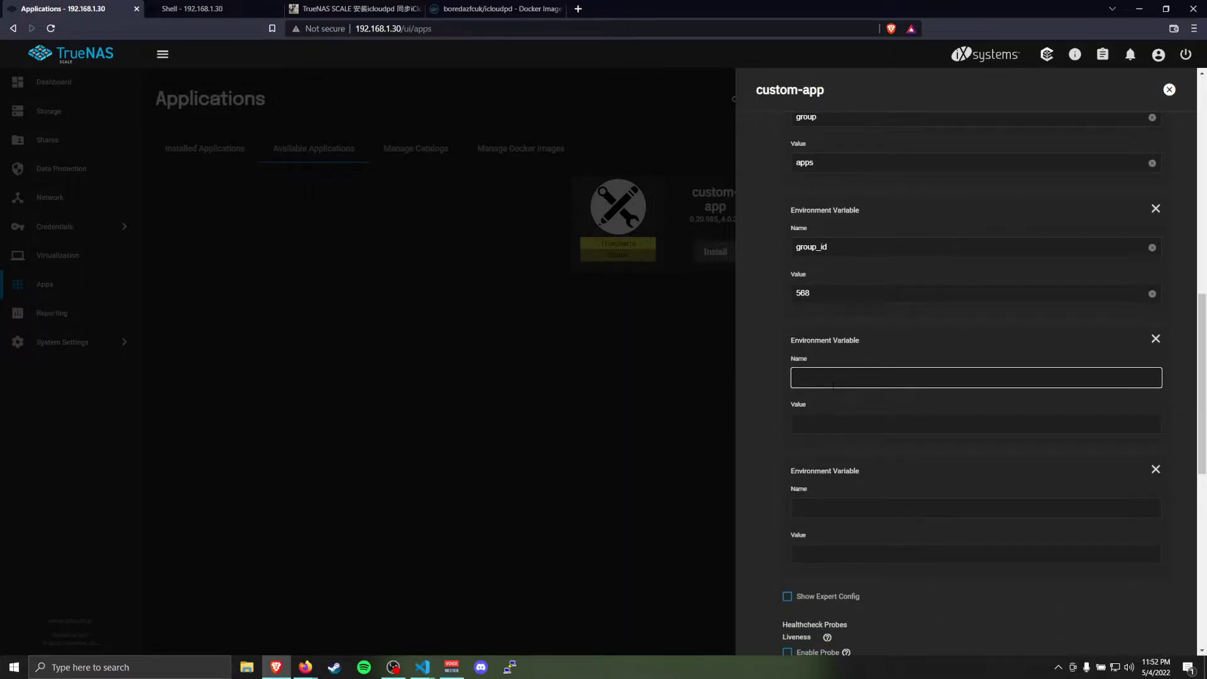
{"action": "key", "text": "alt+Tab"}
{"action": "key", "text": "alt+Tab"}
{"action": "type", "text": "TZ"}
{"action": "key", "text": "Tab"}
{"action": "type", "text": "A"}
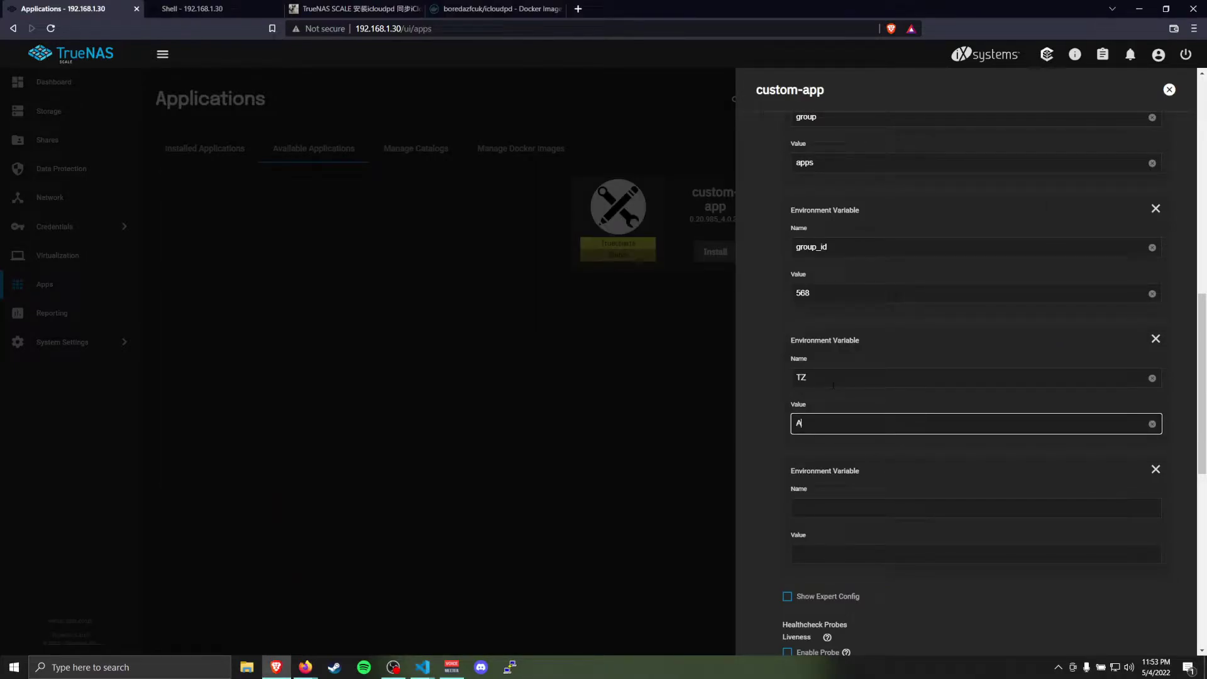
{"action": "type", "text": "merica/Chicago"}
Add variable download_path = /downloads
{"action": "scroll", "coordinate": [830, 393], "scroll_direction": "down", "scroll_amount": 3}
{"action": "left_click", "coordinate": [823, 329]}
{"action": "key", "text": "alt+Tab"}
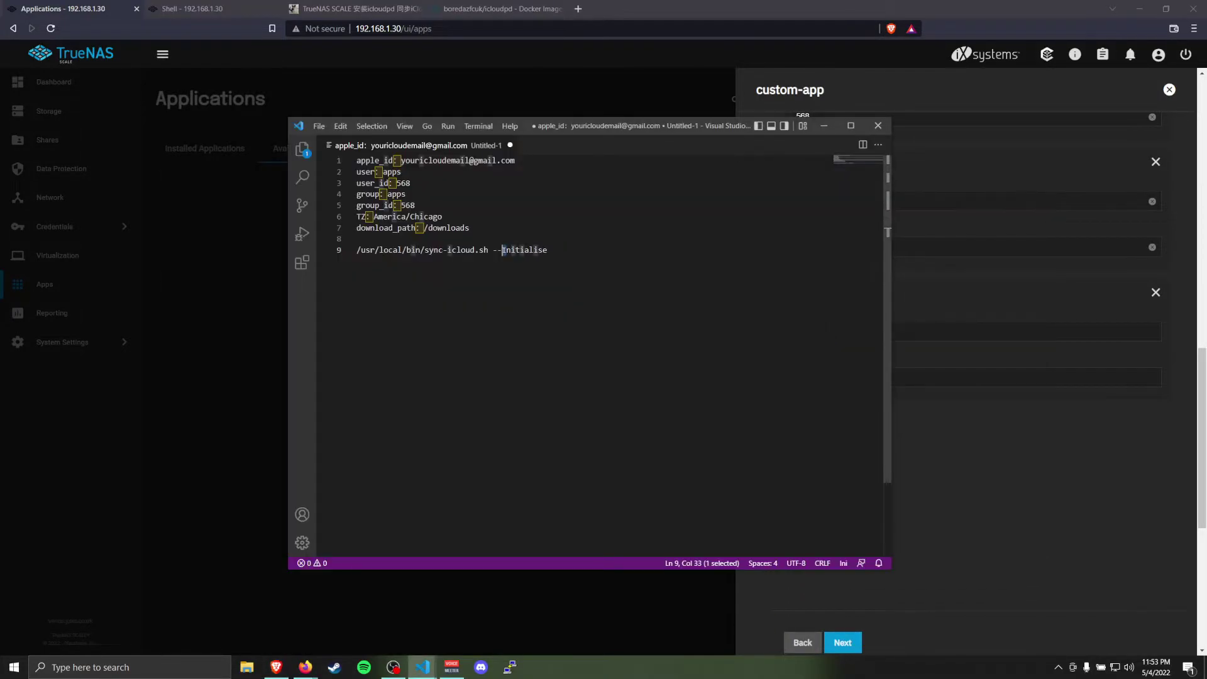
{"action": "key", "text": "alt+Tab"}
{"action": "type", "text": "downlo"}
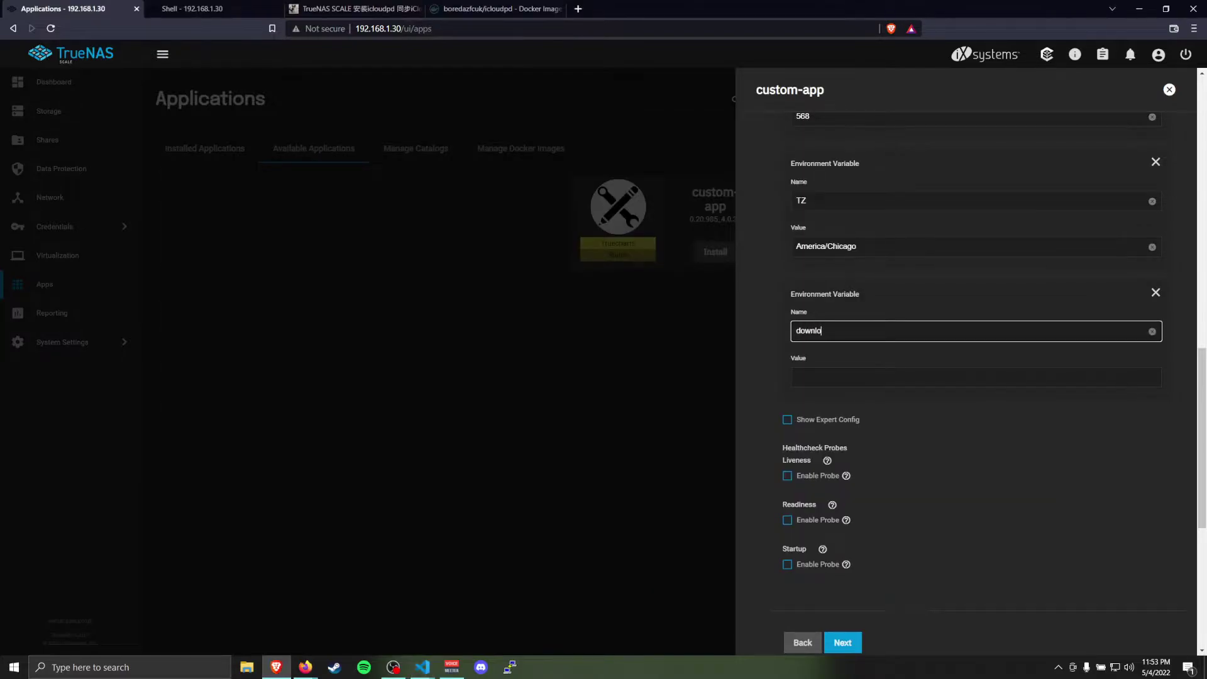
{"action": "type", "text": "ad_path"}
{"action": "key", "text": "Tab"}
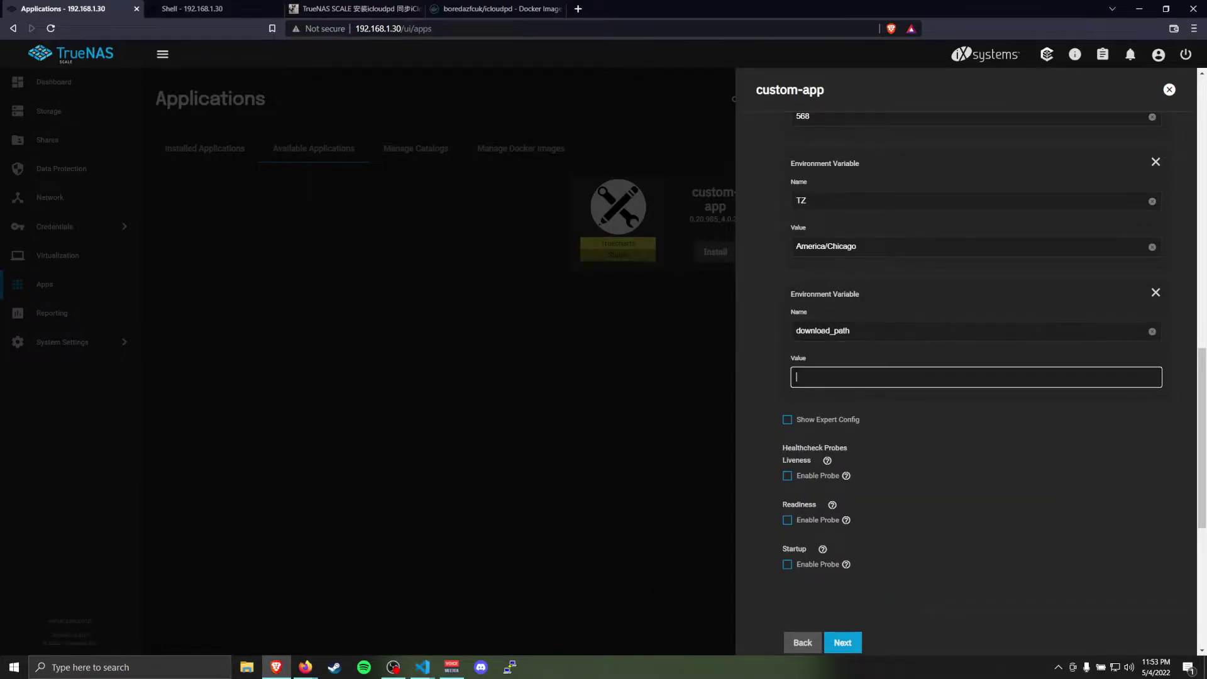
{"action": "type", "text": "/downloads"}
{"action": "key", "text": "ctrl+a"}
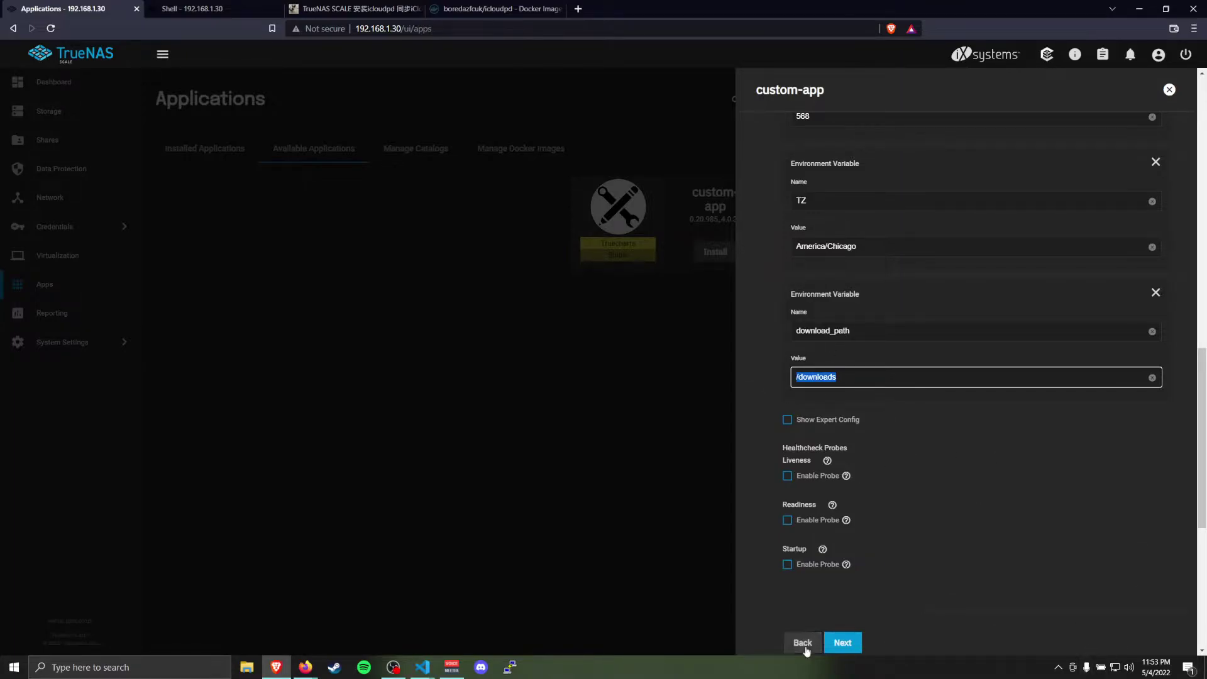
Set the main service type to ClusterIP
{"action": "left_click", "coordinate": [842, 643]}
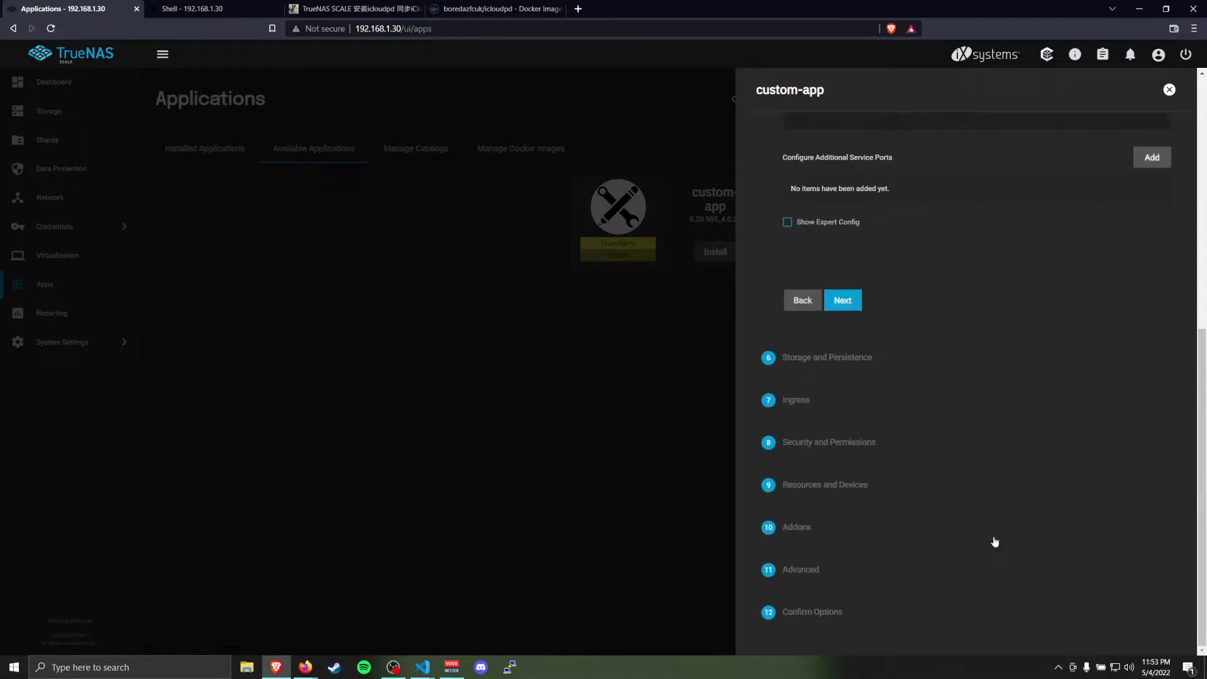
{"action": "scroll", "coordinate": [842, 361], "scroll_direction": "up", "scroll_amount": 1}
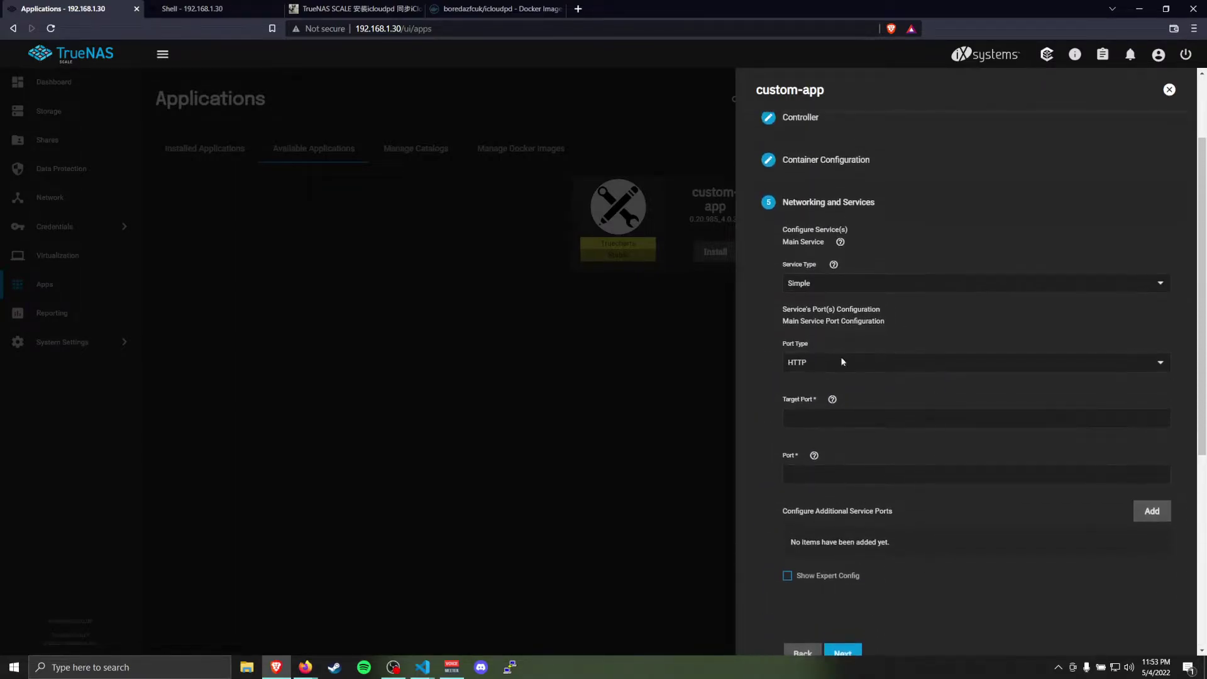
{"action": "left_click", "coordinate": [808, 286]}
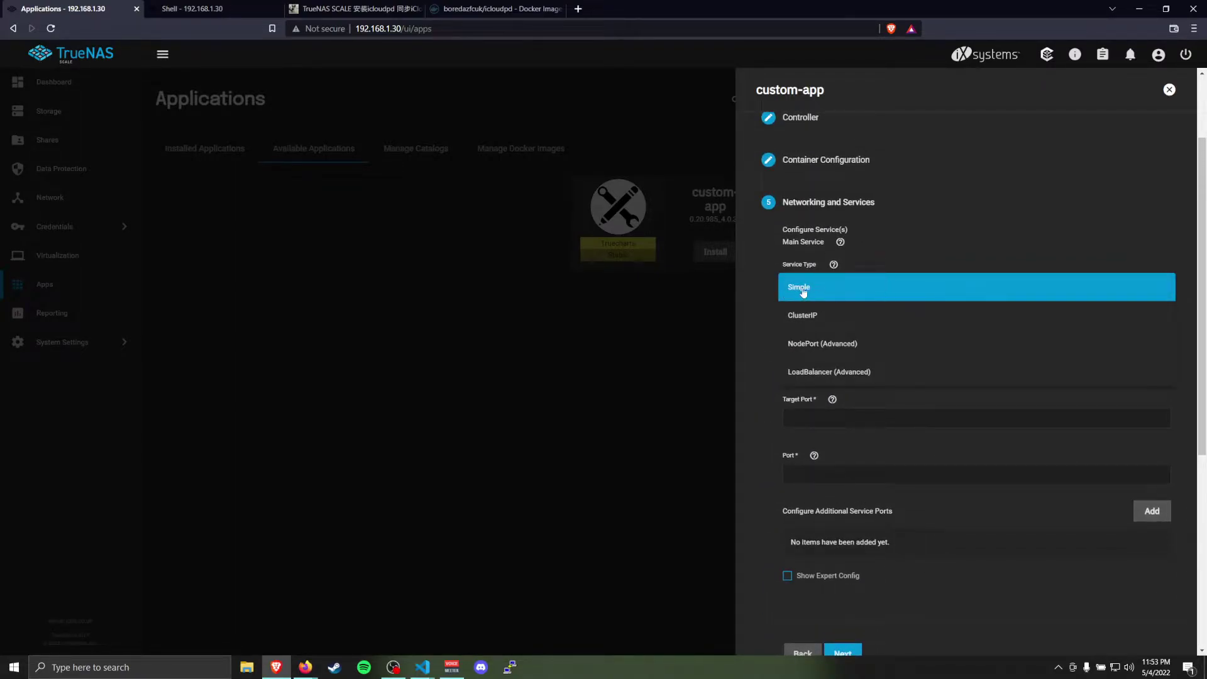
{"action": "left_click", "coordinate": [804, 315]}
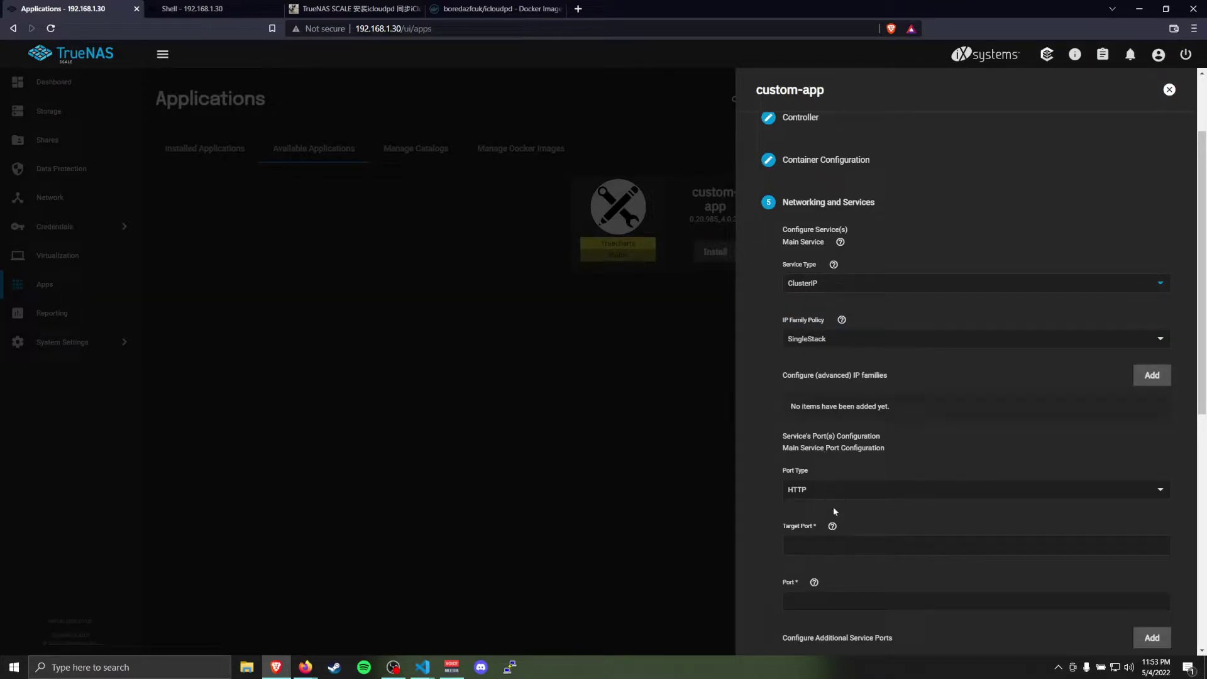
Set both target port and port to 60001
{"action": "left_click", "coordinate": [802, 544]}
{"action": "scroll", "coordinate": [803, 439], "scroll_direction": "down", "scroll_amount": 3}
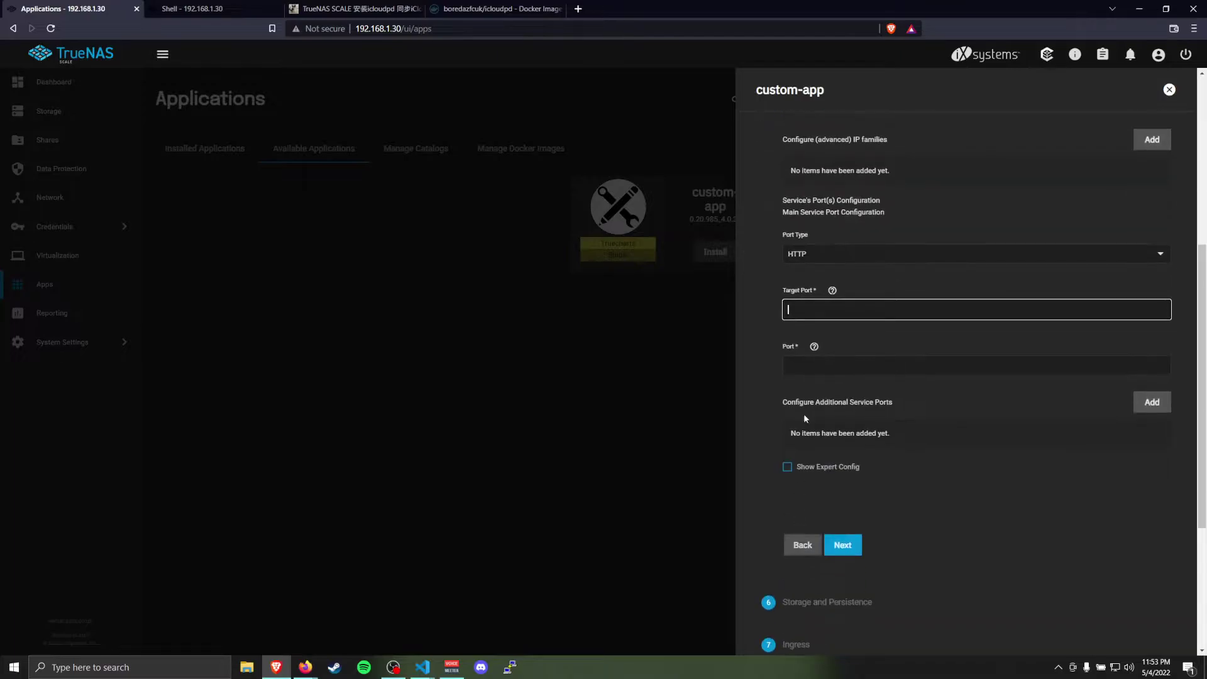
{"action": "type", "text": "60001"}
{"action": "key", "text": "ctrl+a"}
{"action": "key", "text": "ctrl+c"}
{"action": "left_click", "coordinate": [811, 366]}
{"action": "key", "text": "ctrl+v"}
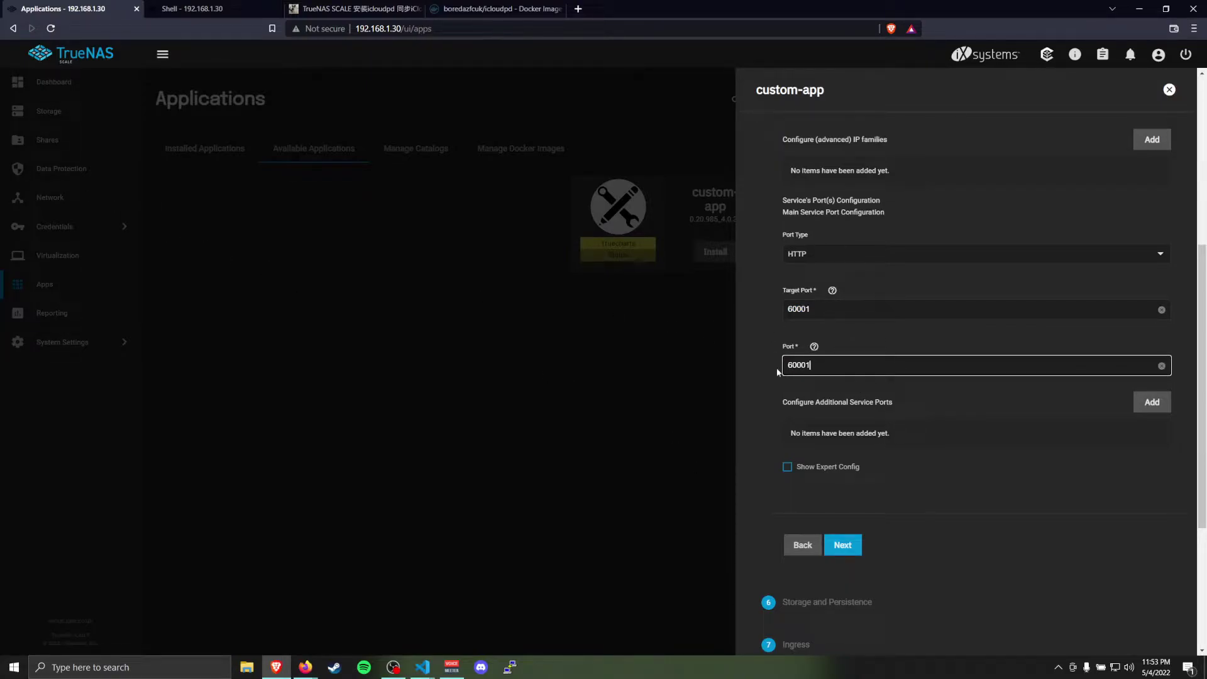
{"action": "left_click", "coordinate": [855, 546]}
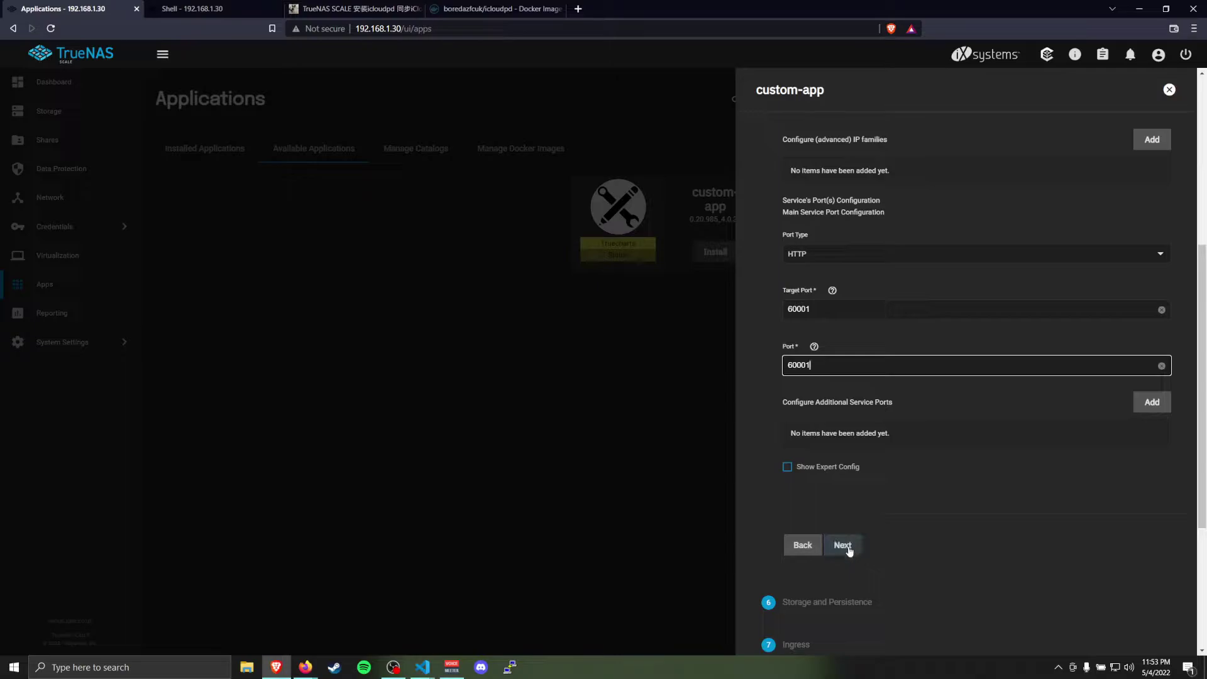
{"action": "left_click", "coordinate": [849, 553]}
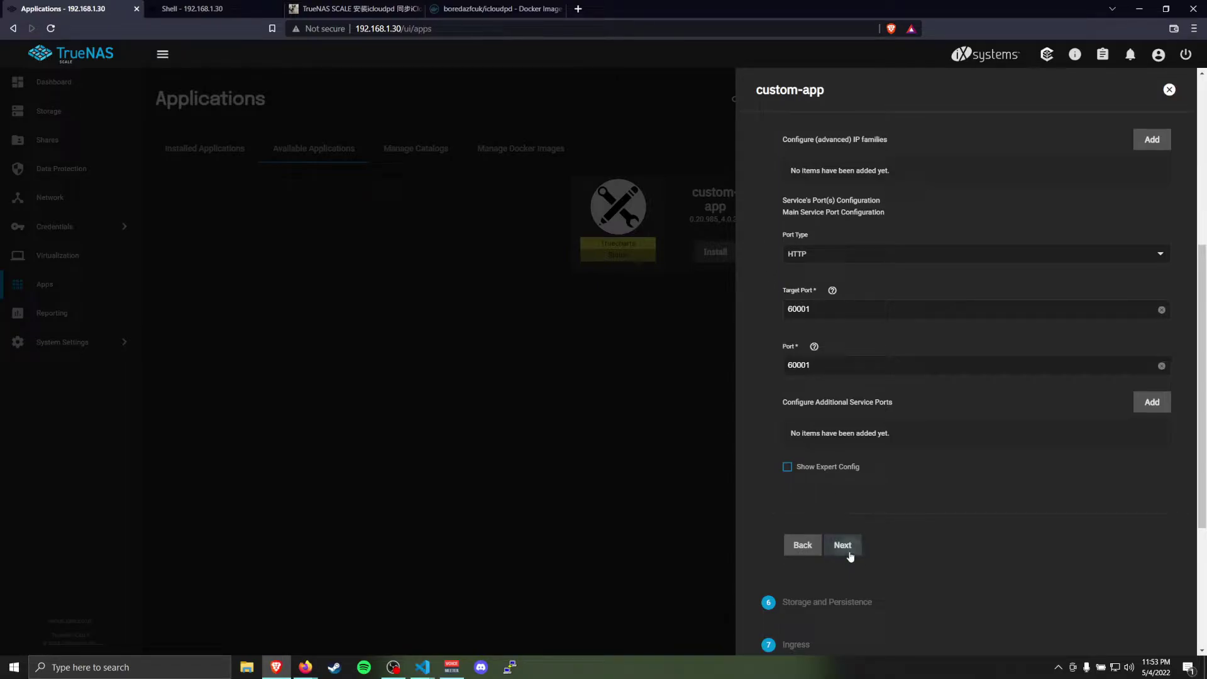
{"action": "left_click", "coordinate": [849, 548]}
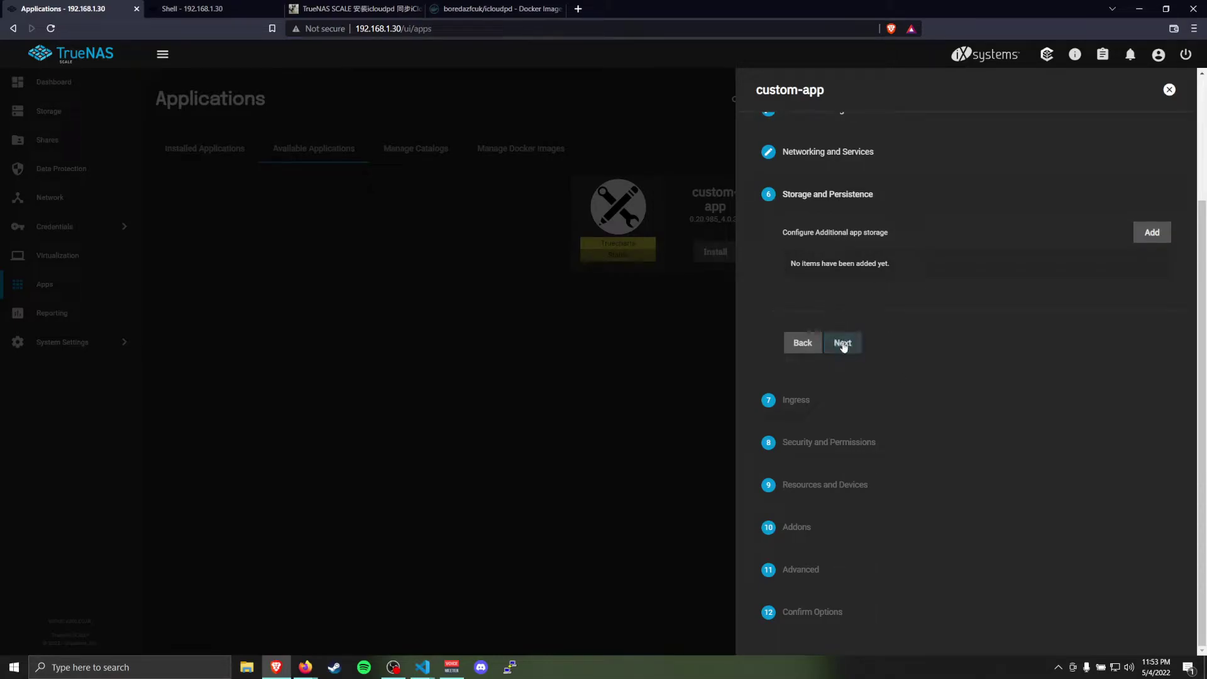
Add two custom storage entries and name the first one config
{"action": "left_click", "coordinate": [1166, 241]}
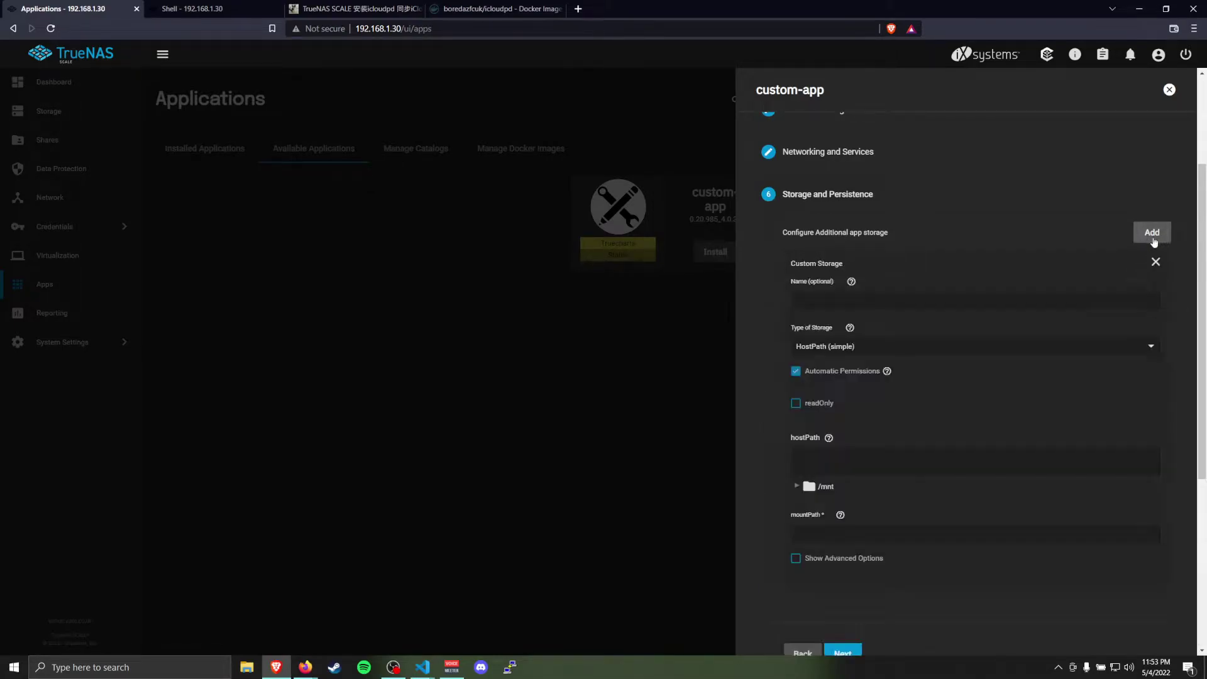
{"action": "left_click", "coordinate": [1151, 236]}
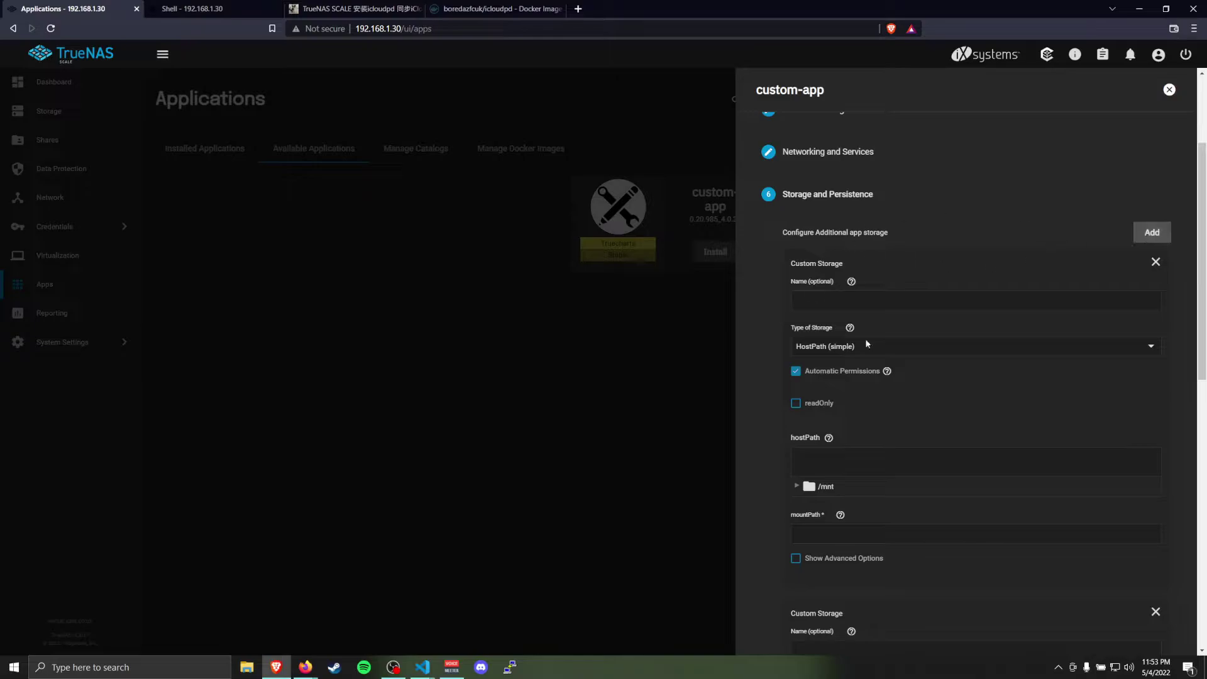
{"action": "left_click", "coordinate": [851, 301]}
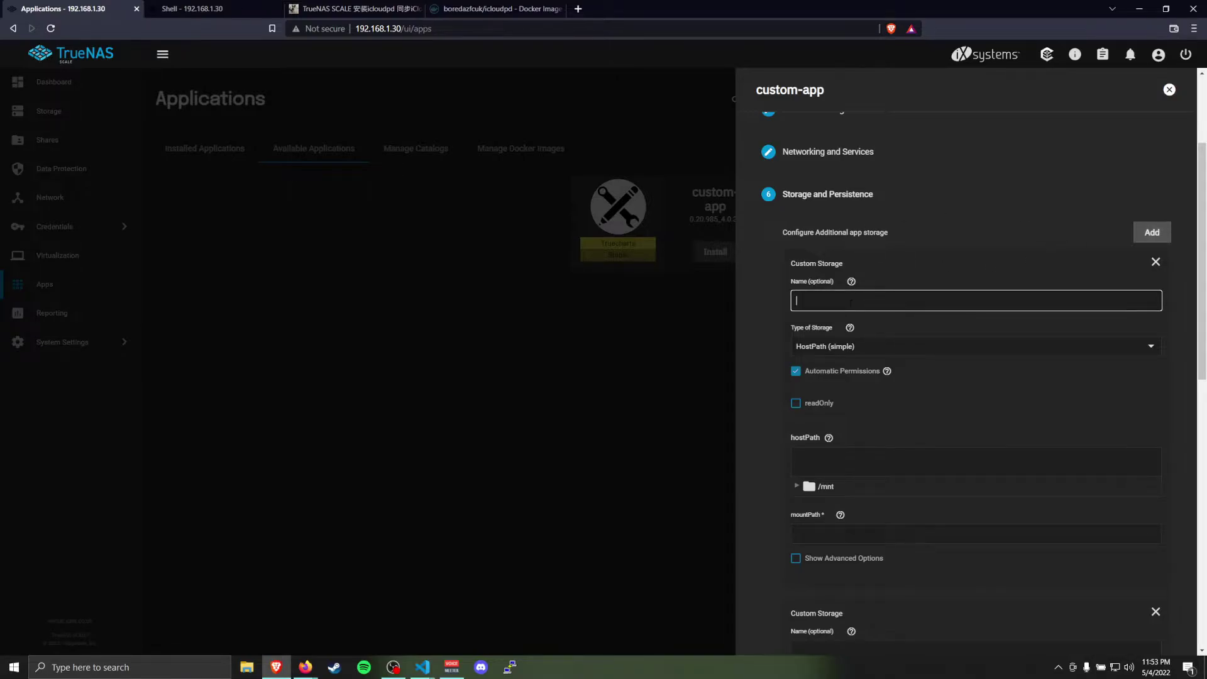
{"action": "type", "text": "config"}
Make it HostPath (simple) with host path /mnt/primary/apps/icloudpd and mount path /config
{"action": "left_click", "coordinate": [795, 463]}
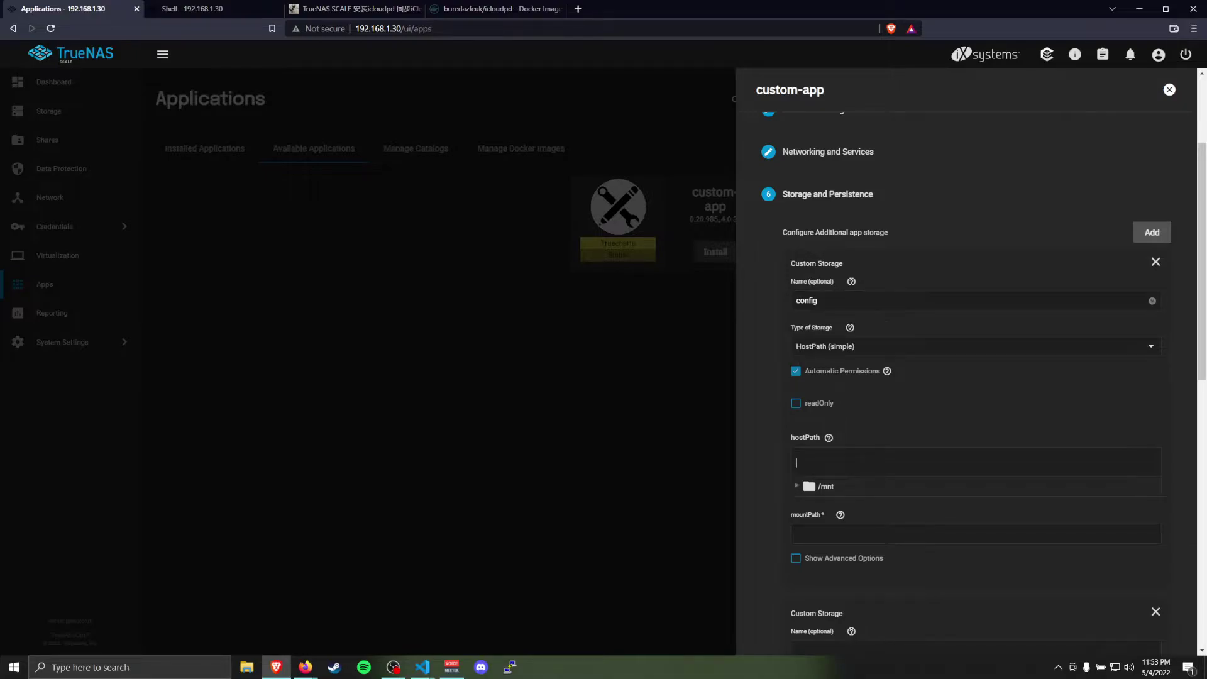
{"action": "type", "text": "/mnt/"}
{"action": "left_click", "coordinate": [807, 347]}
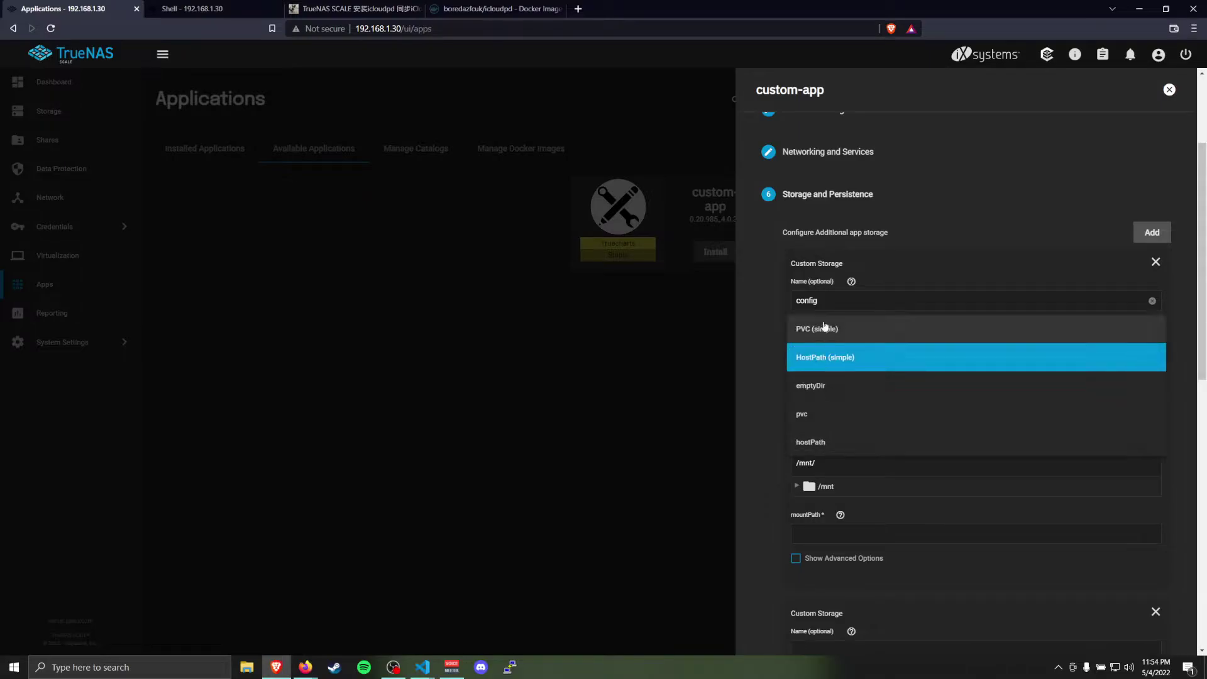
{"action": "left_click", "coordinate": [855, 364]}
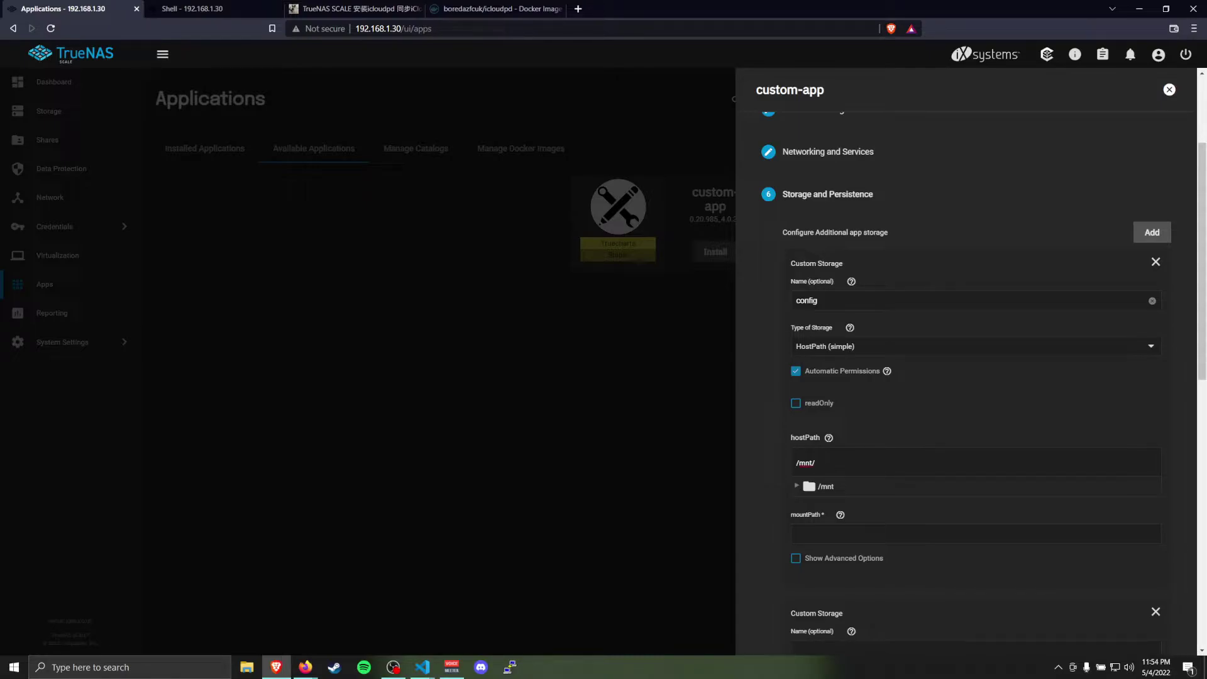
{"action": "type", "text": "primary/apps/icloudpd"}
{"action": "left_click", "coordinate": [850, 535]}
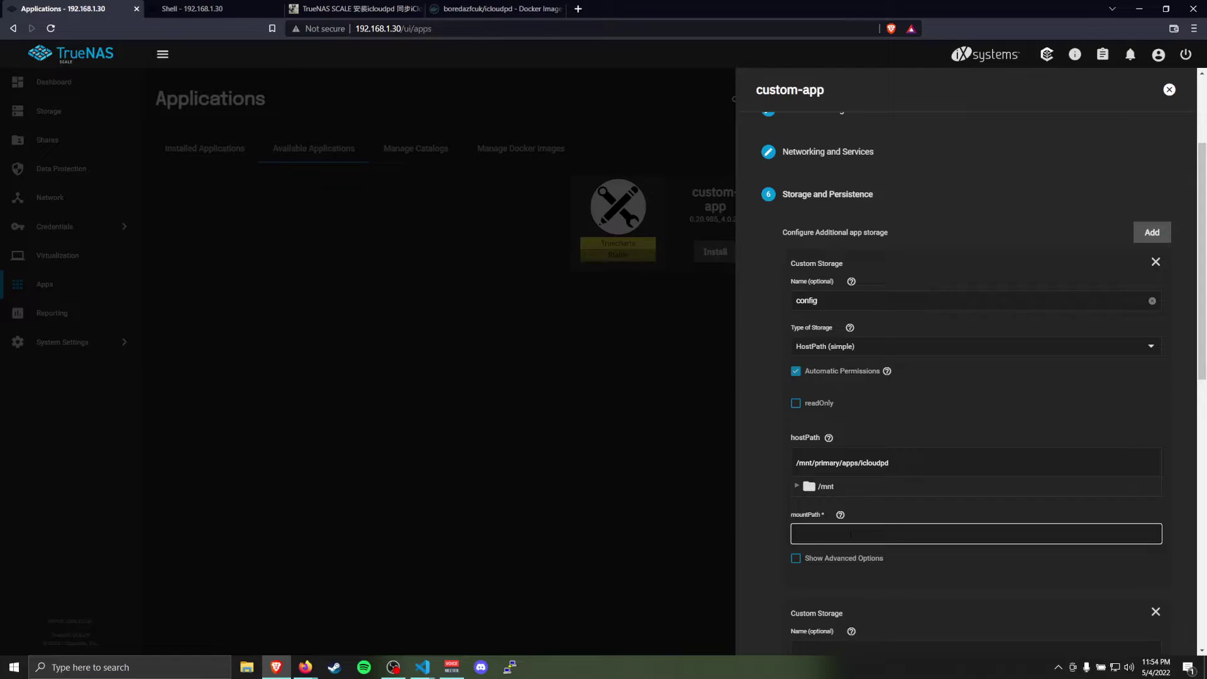
{"action": "type", "text": "/config"}
{"action": "key", "text": "ctrl+a"}
{"action": "scroll", "coordinate": [770, 480], "scroll_direction": "down", "scroll_amount": 5}
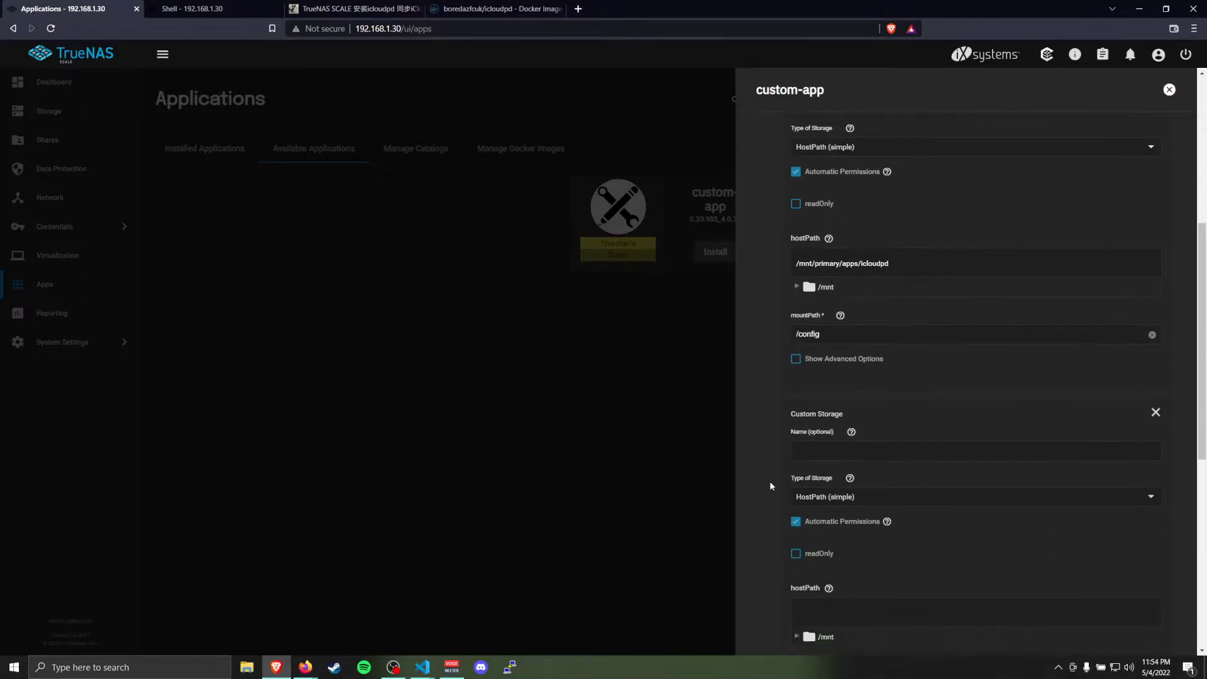
Name the second storage entry downloads with mount path /downloads
{"action": "left_click", "coordinate": [880, 356]}
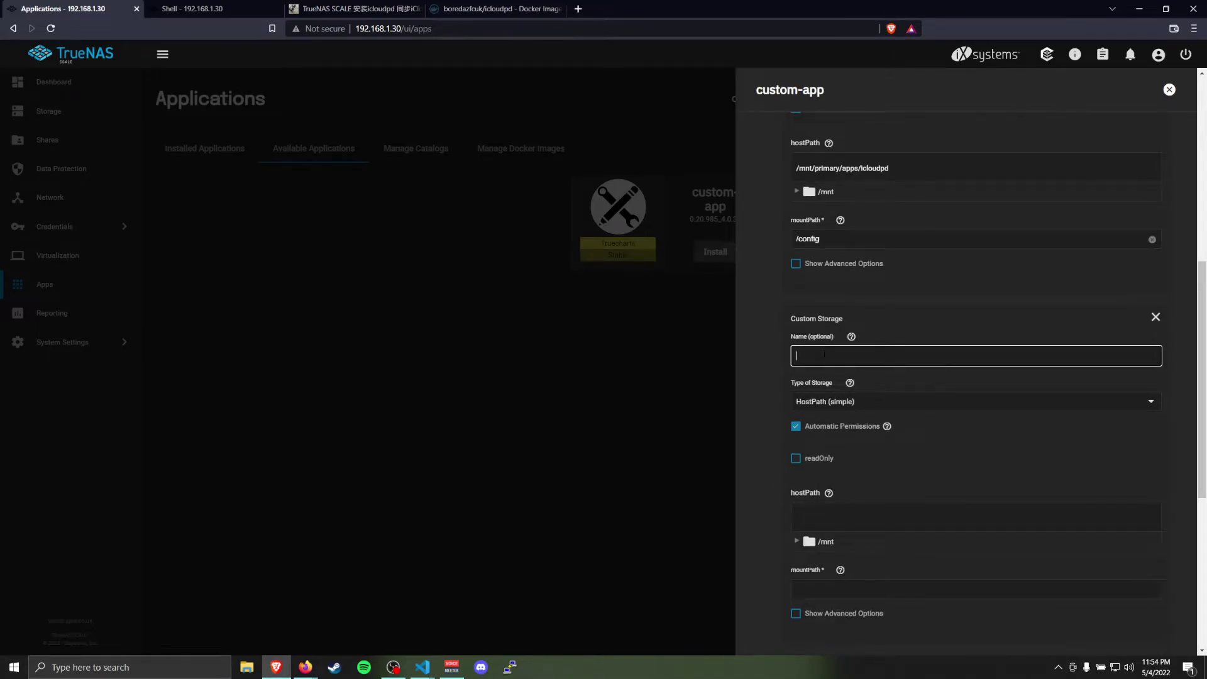
{"action": "type", "text": "downloads"}
{"action": "scroll", "coordinate": [835, 538], "scroll_direction": "down", "scroll_amount": 2}
{"action": "left_click", "coordinate": [836, 471]}
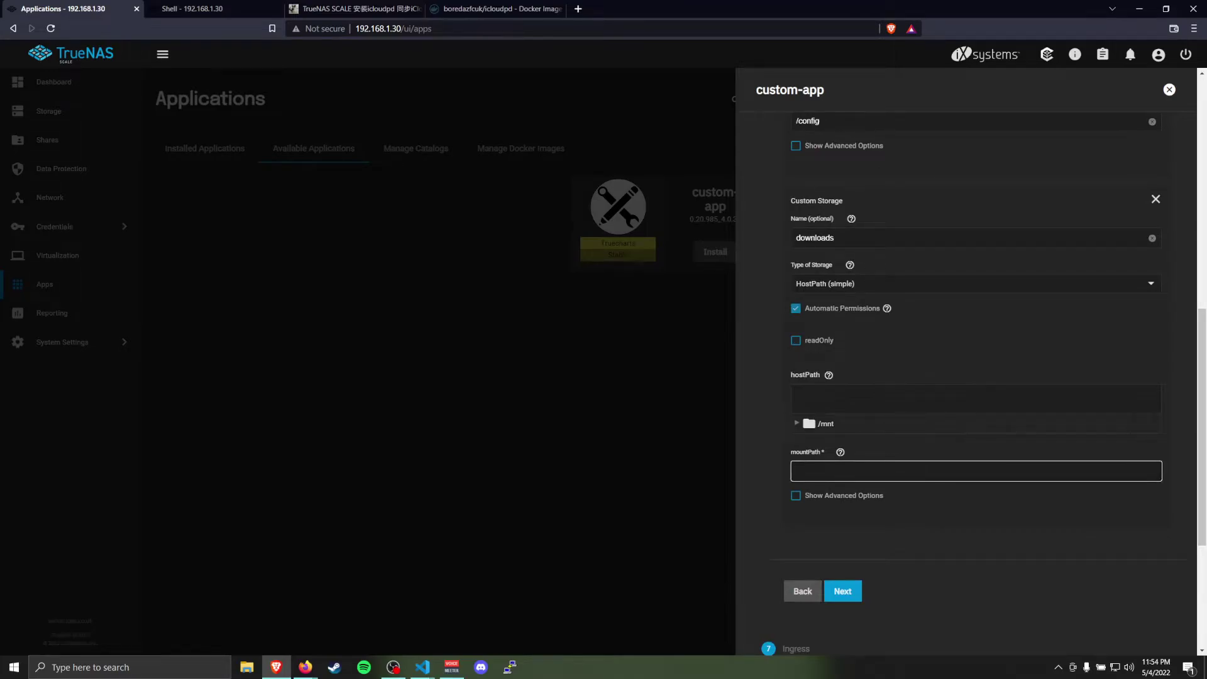
{"action": "type", "text": "/downloads"}
{"action": "left_click_drag", "start_coordinate": [837, 471], "coordinate": [757, 473]}
Set the downloads storage host path to /mnt/primary/downloads
{"action": "left_click", "coordinate": [796, 399]}
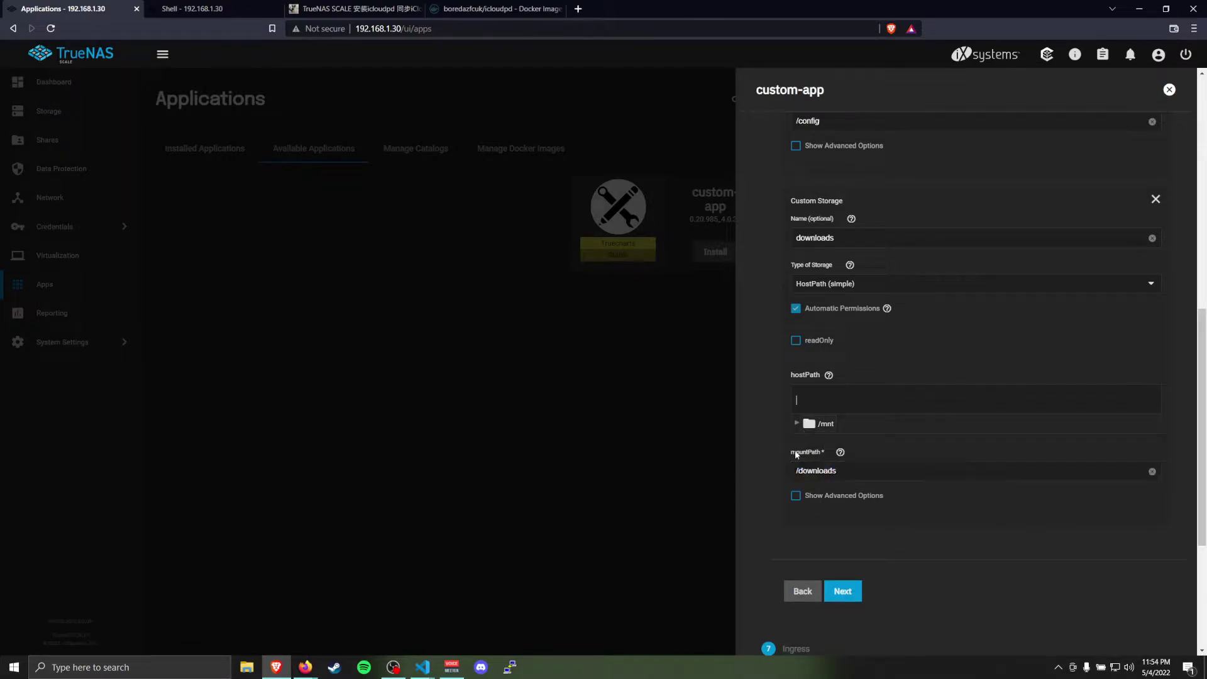
{"action": "type", "text": "/mnt/primary/downloads"}
{"action": "scroll", "coordinate": [770, 443], "scroll_direction": "down", "scroll_amount": 3}
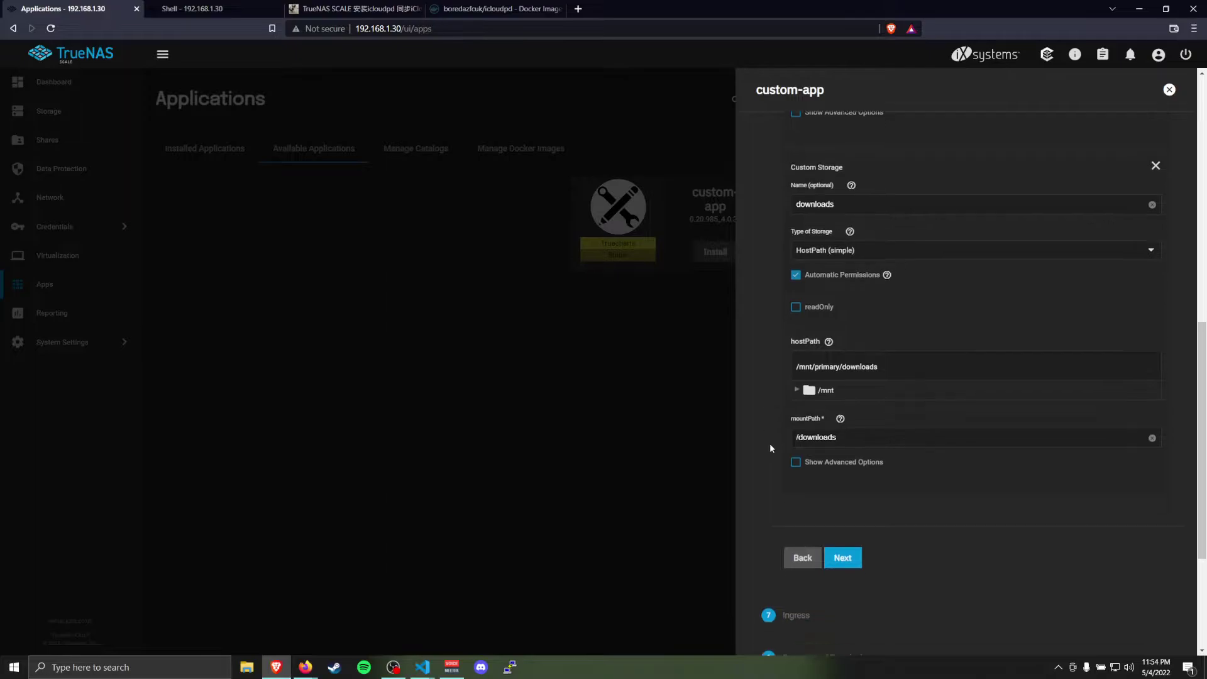
Skip Ingress, show advanced security settings and turn off runAsNonRoot
{"action": "left_click", "coordinate": [855, 417]}
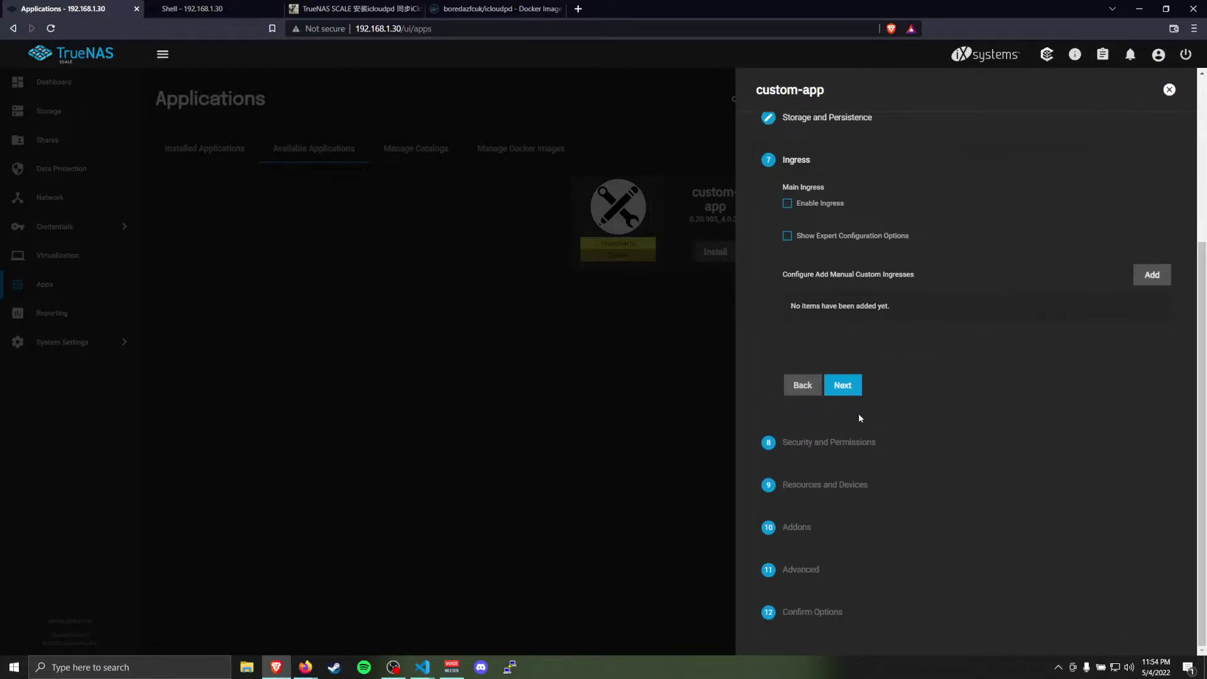
{"action": "left_click", "coordinate": [844, 384]}
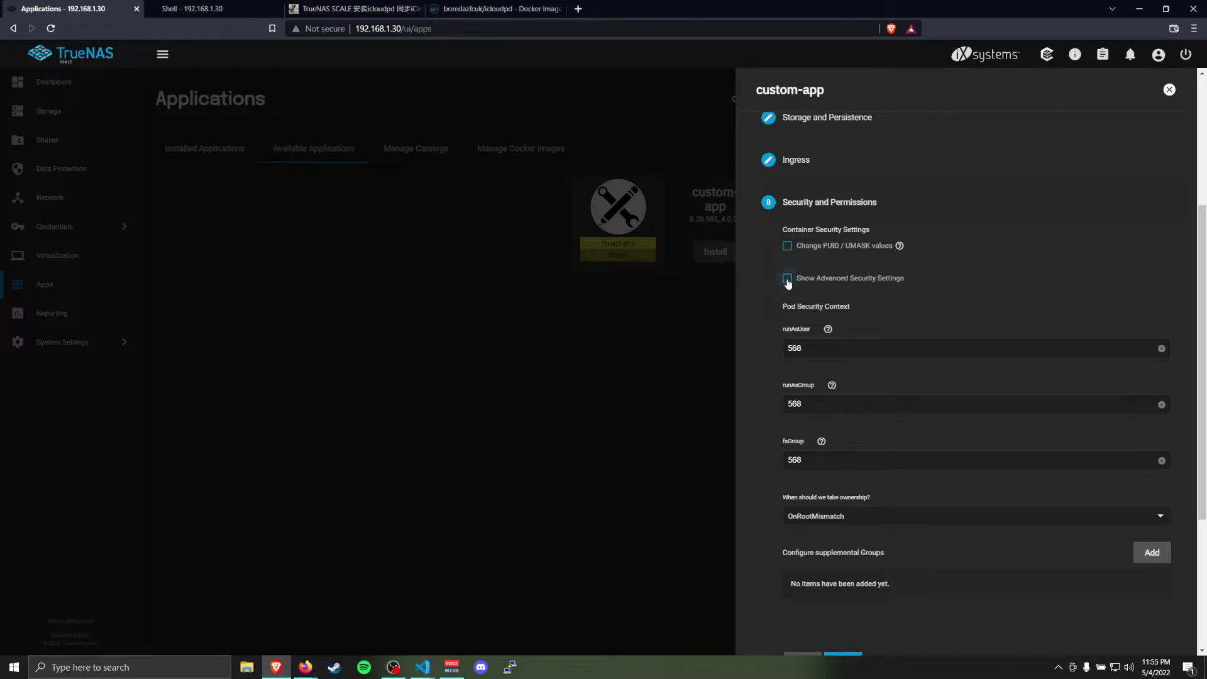
{"action": "left_click", "coordinate": [787, 278]}
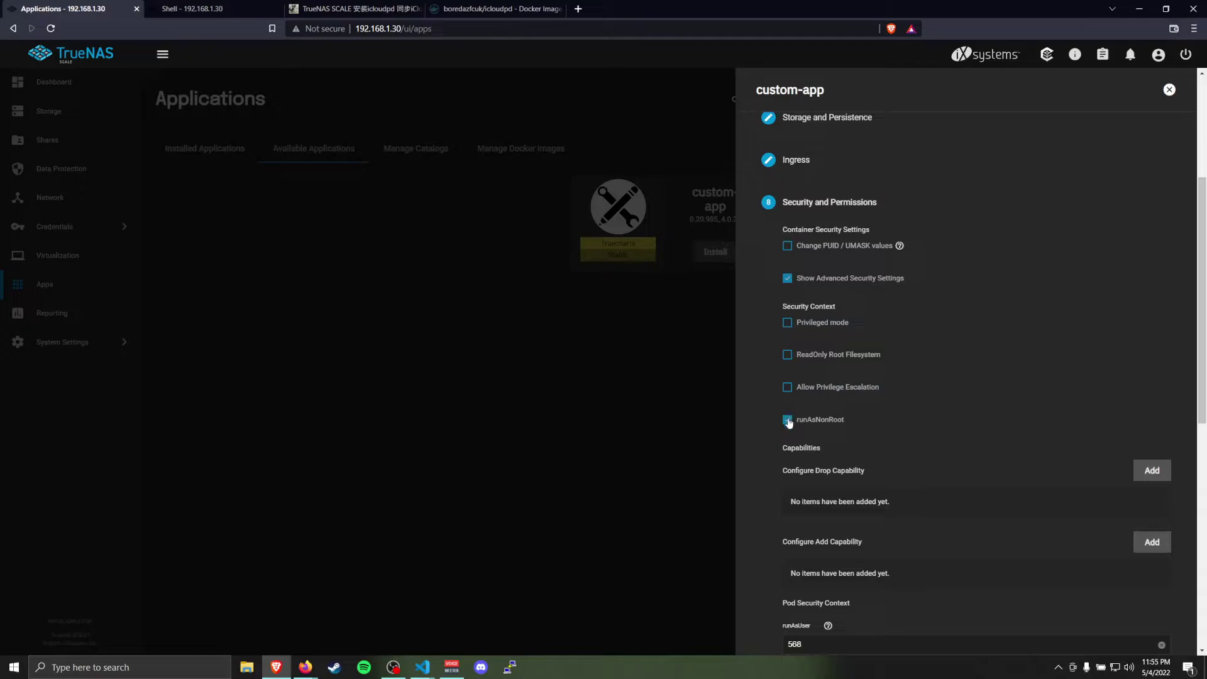
{"action": "left_click", "coordinate": [788, 420]}
Change runAsUser, runAsGroup and fsGroup from 568 to 0
{"action": "scroll", "coordinate": [789, 423], "scroll_direction": "down", "scroll_amount": 5}
{"action": "double_click", "coordinate": [795, 349]}
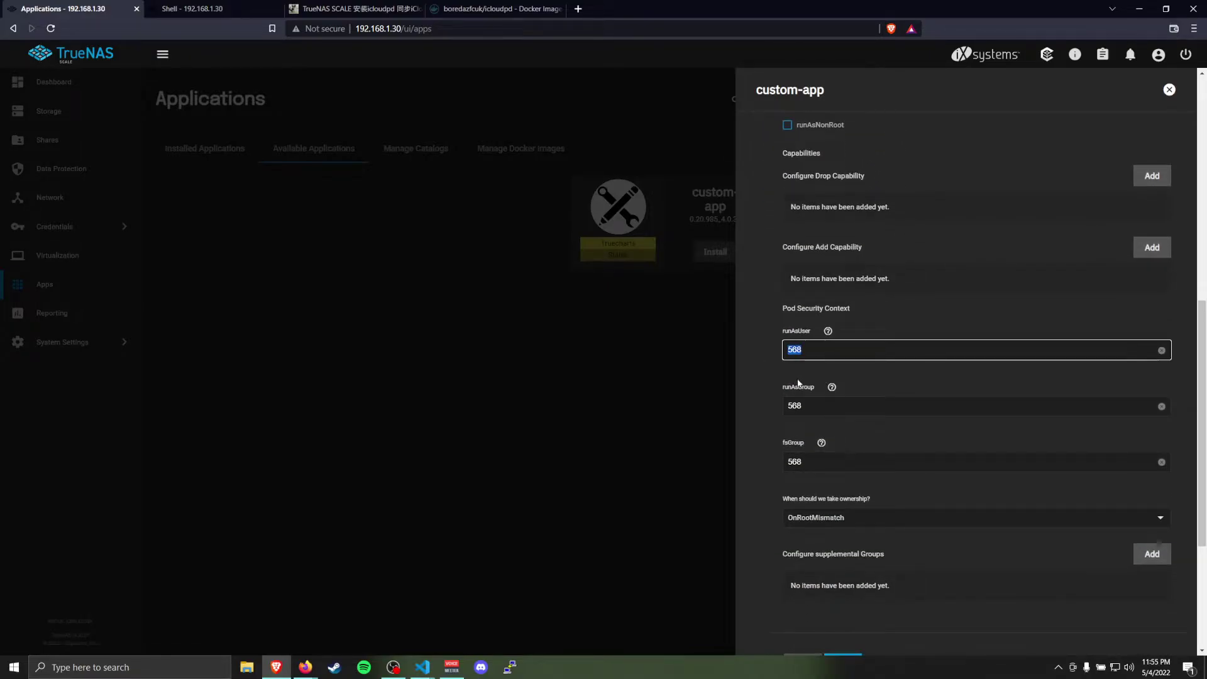
{"action": "type", "text": "0"}
{"action": "key", "text": "Tab"}
{"action": "type", "text": "0"}
{"action": "key", "text": "Tab"}
{"action": "type", "text": "0"}
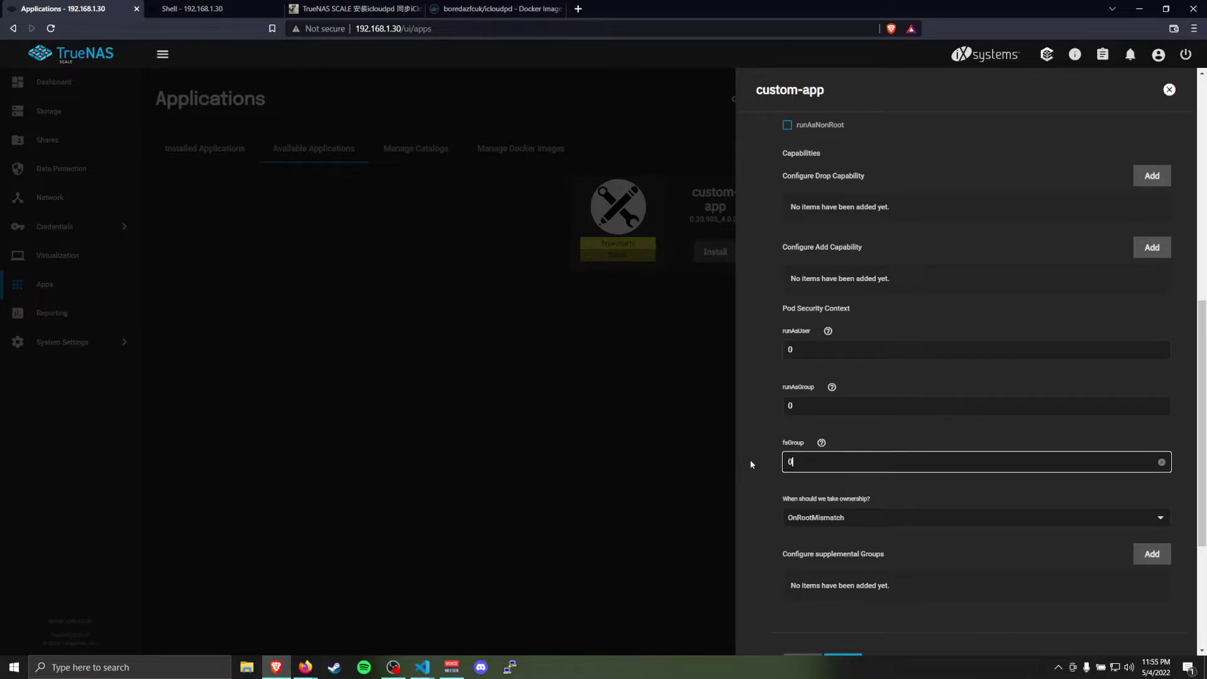
{"action": "left_click", "coordinate": [768, 448]}
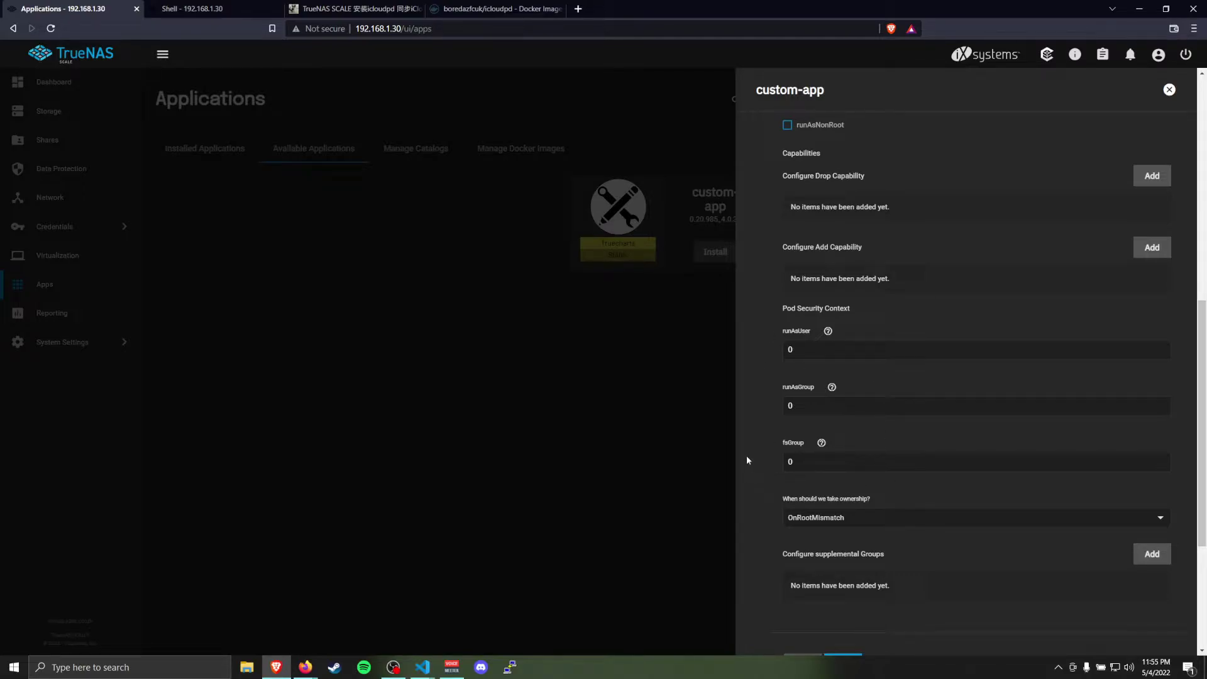
Pass Resources, Addons and Advanced, review the options and save, hitting an ENOENT host-path error
{"action": "scroll", "coordinate": [751, 453], "scroll_direction": "down", "scroll_amount": 4}
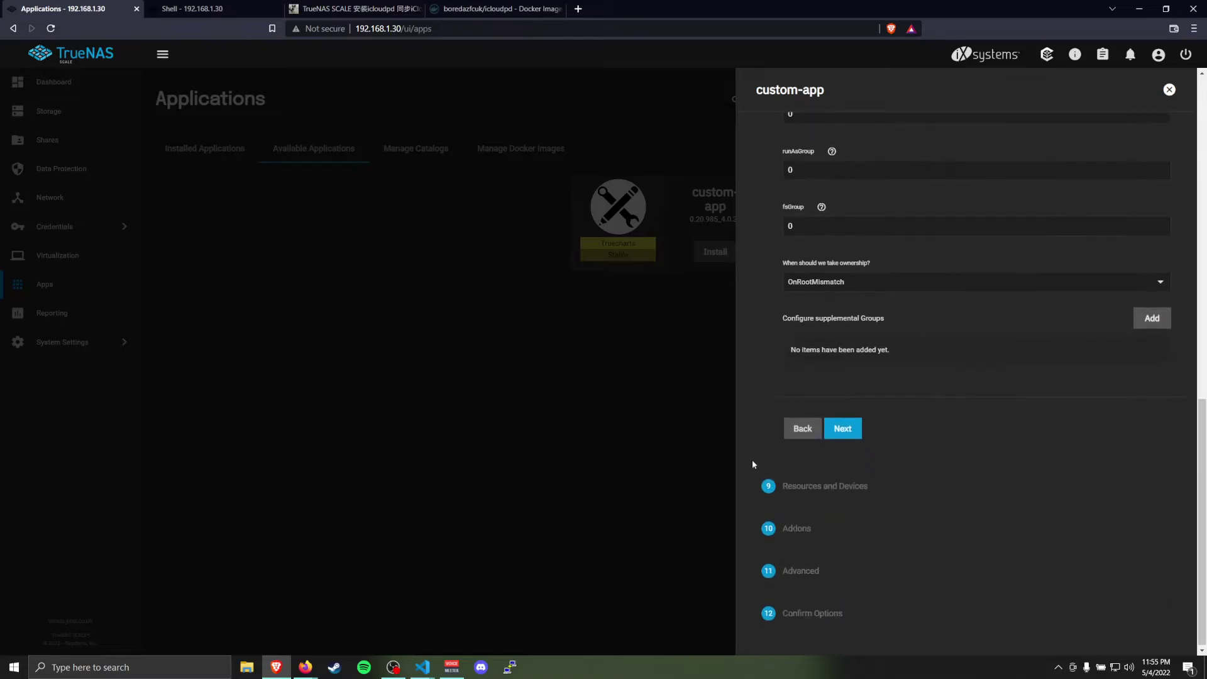
{"action": "left_click", "coordinate": [846, 429]}
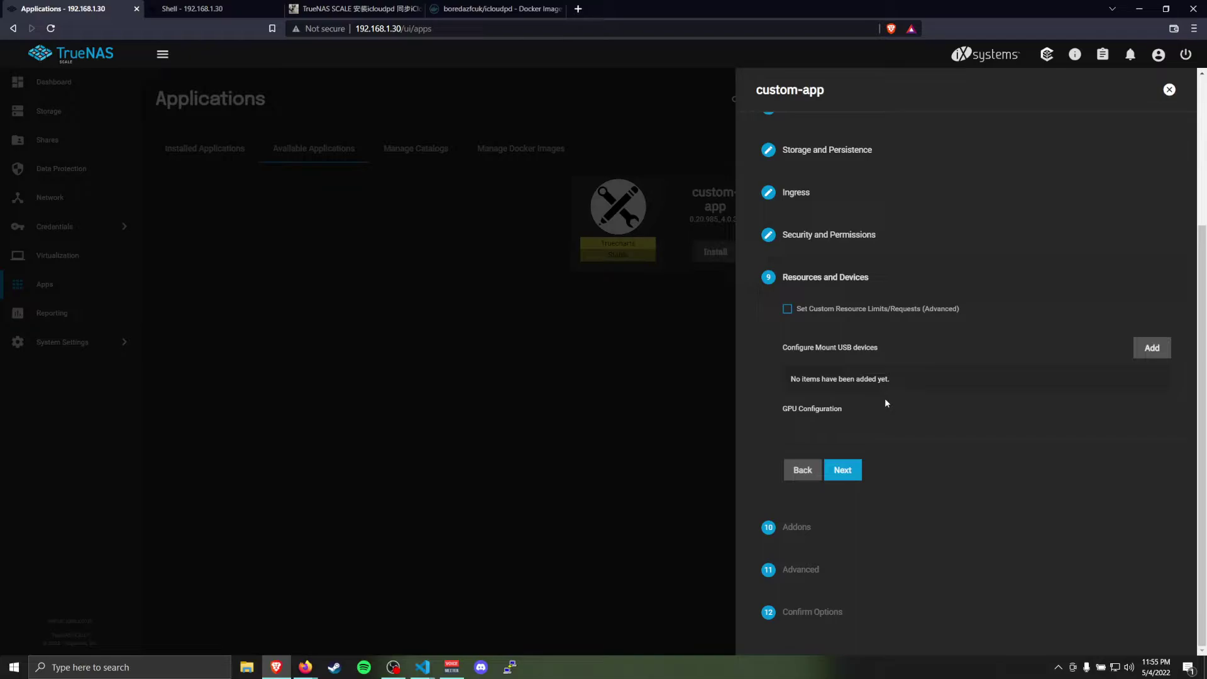
{"action": "left_click", "coordinate": [851, 473]}
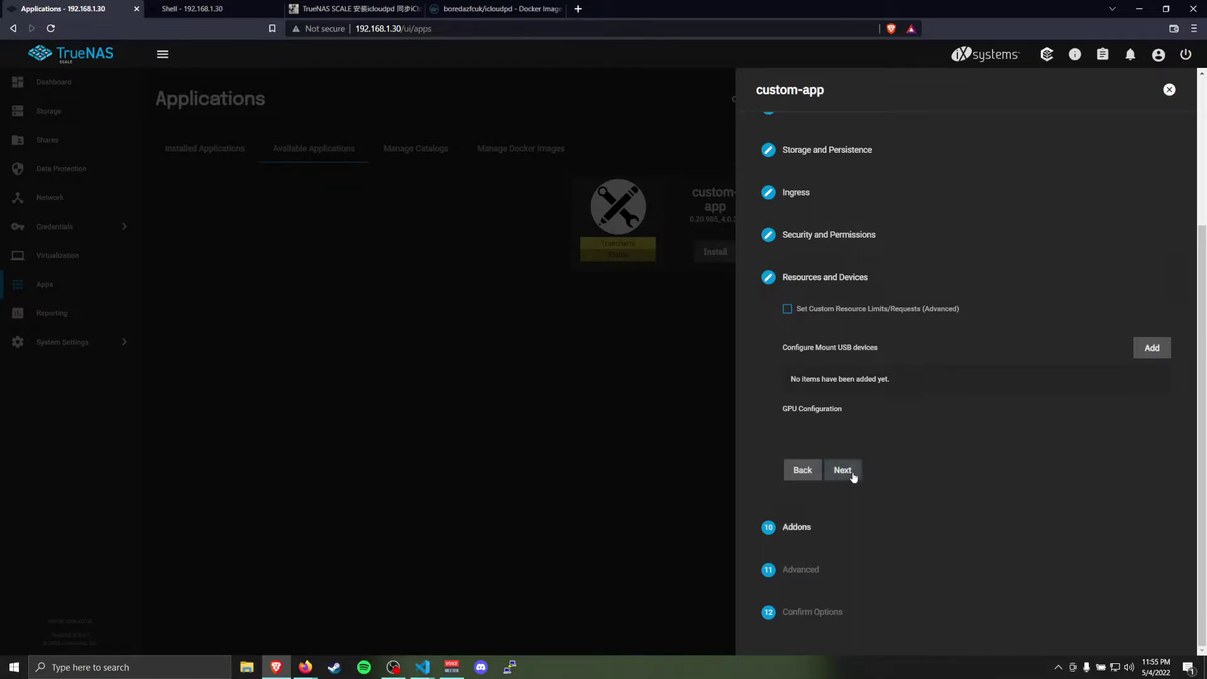
{"action": "left_click", "coordinate": [848, 597]}
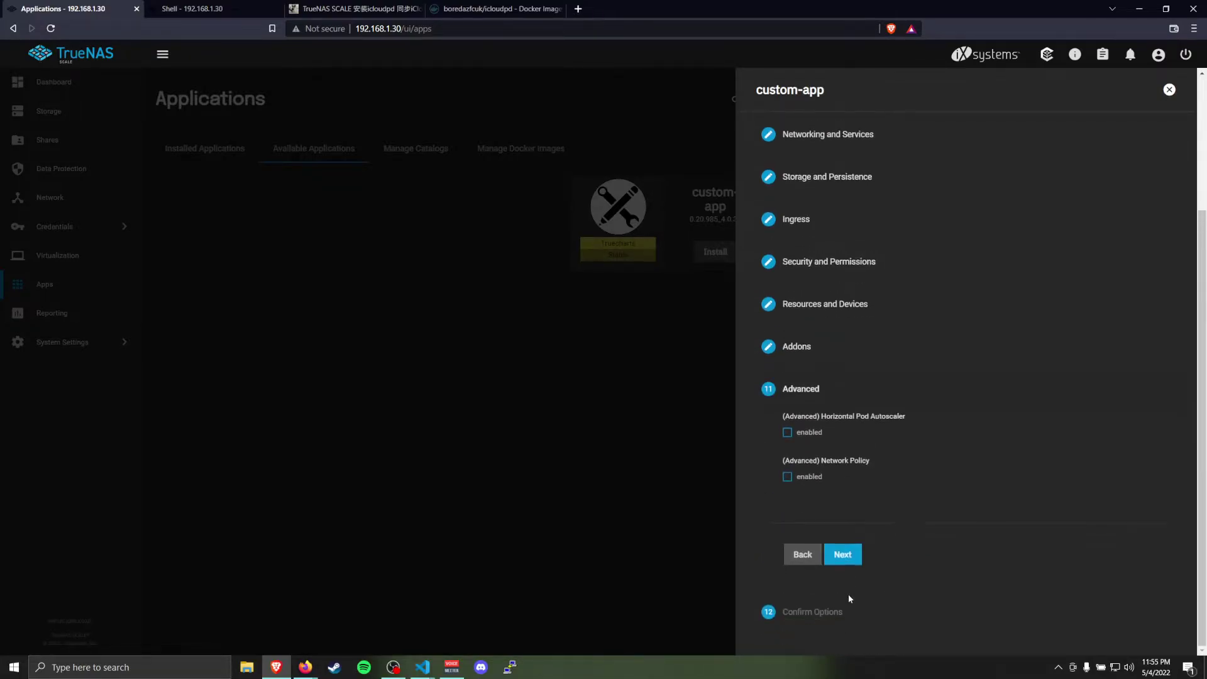
{"action": "left_click", "coordinate": [842, 554]}
{"action": "scroll", "coordinate": [852, 569], "scroll_direction": "down", "scroll_amount": 10}
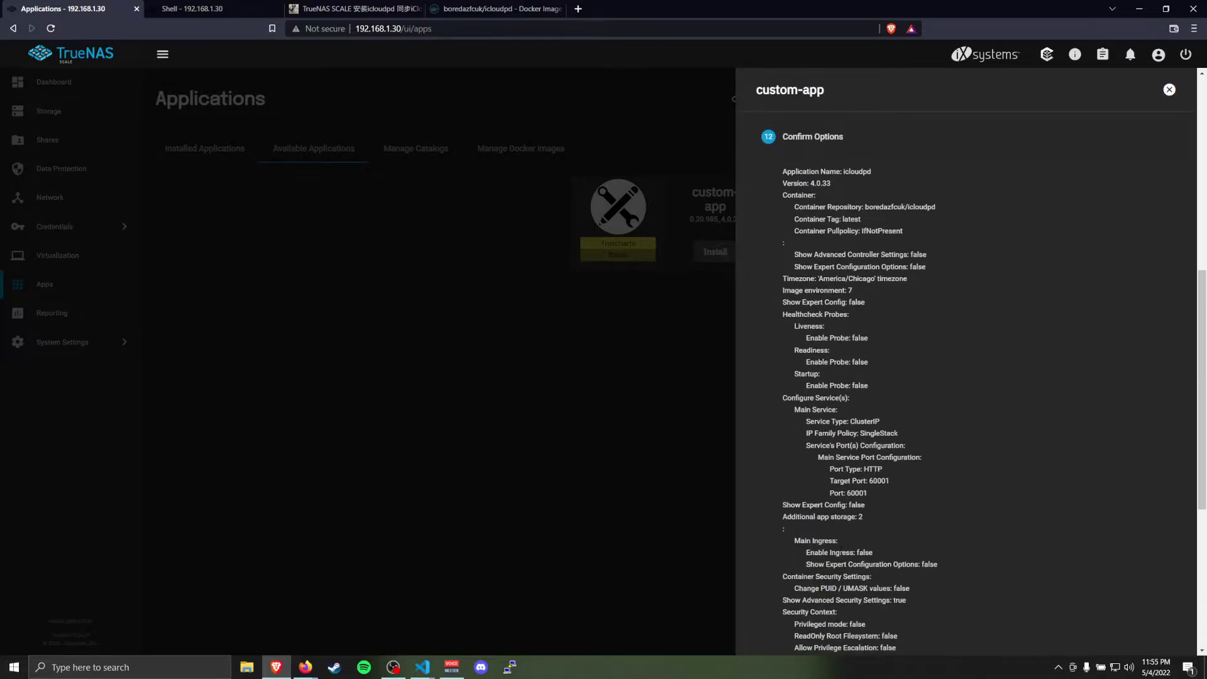
{"action": "scroll", "coordinate": [968, 383], "scroll_direction": "down", "scroll_amount": 2}
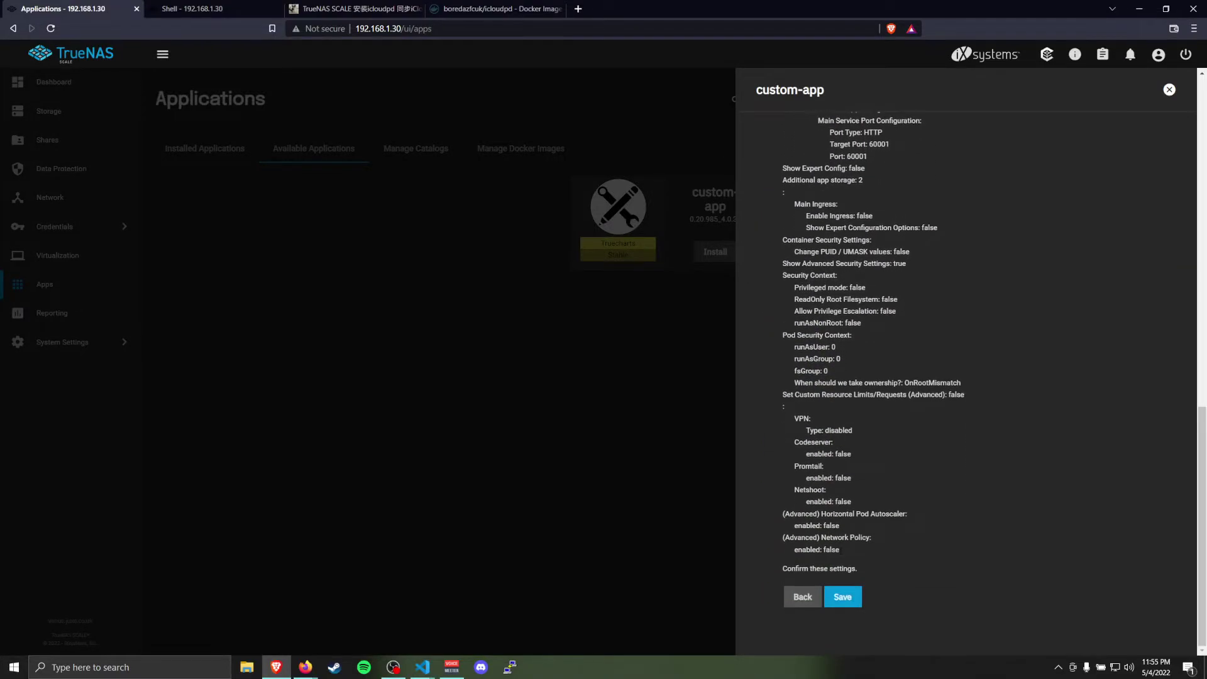
{"action": "left_click", "coordinate": [850, 603]}
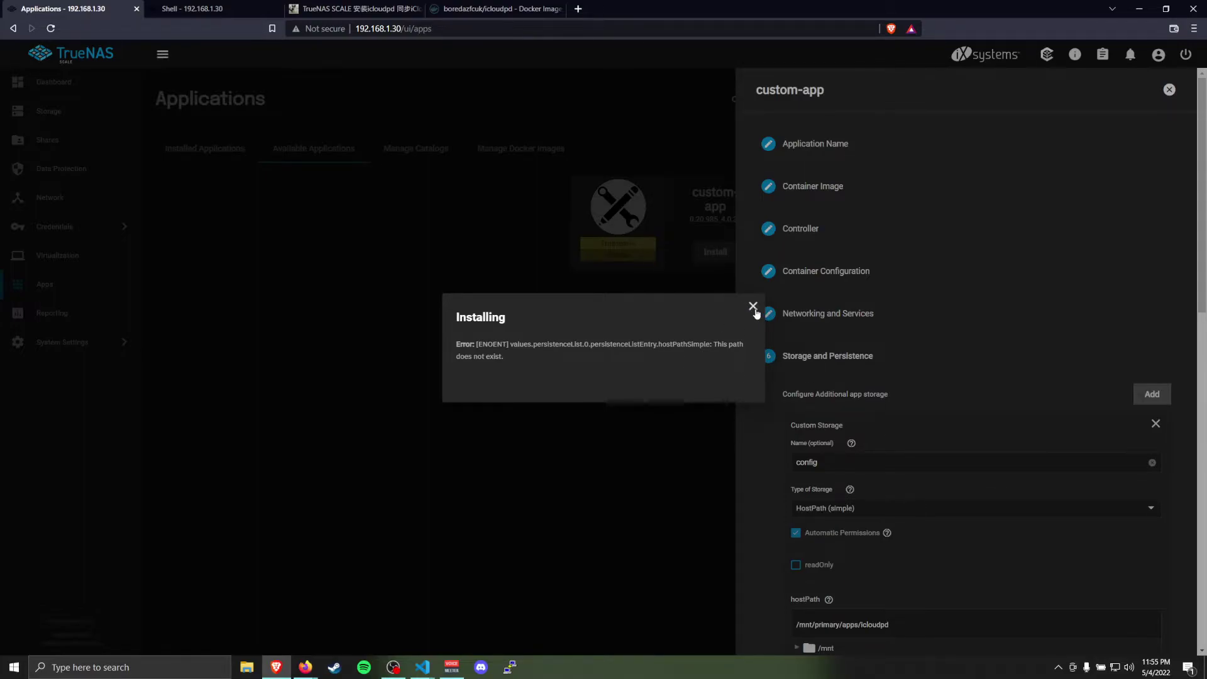
Dismiss the path error and, in the shell, create the apps/icloudpd folder owned by apps:apps
{"action": "left_click", "coordinate": [753, 307]}
{"action": "left_click", "coordinate": [196, 10]}
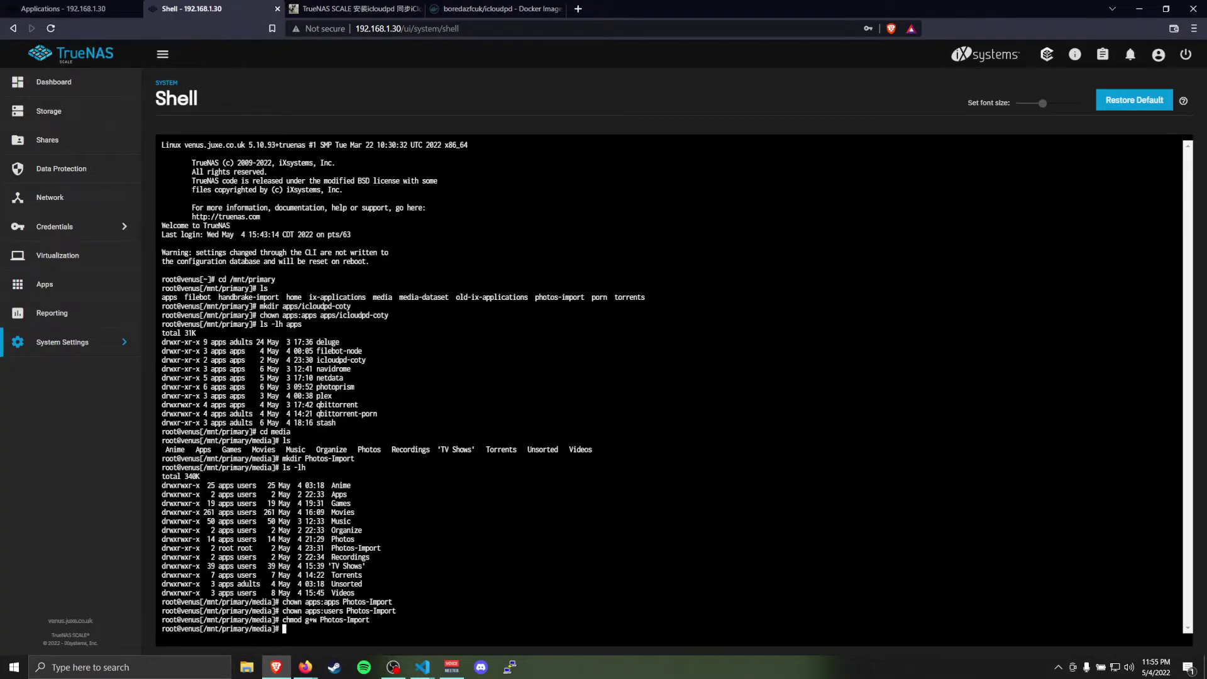
{"action": "type", "text": "cd ../."}
{"action": "key", "text": "BackSpace"}
{"action": "type", "text": "apps"}
{"action": "key", "text": "Return"}
{"action": "type", "text": "m"}
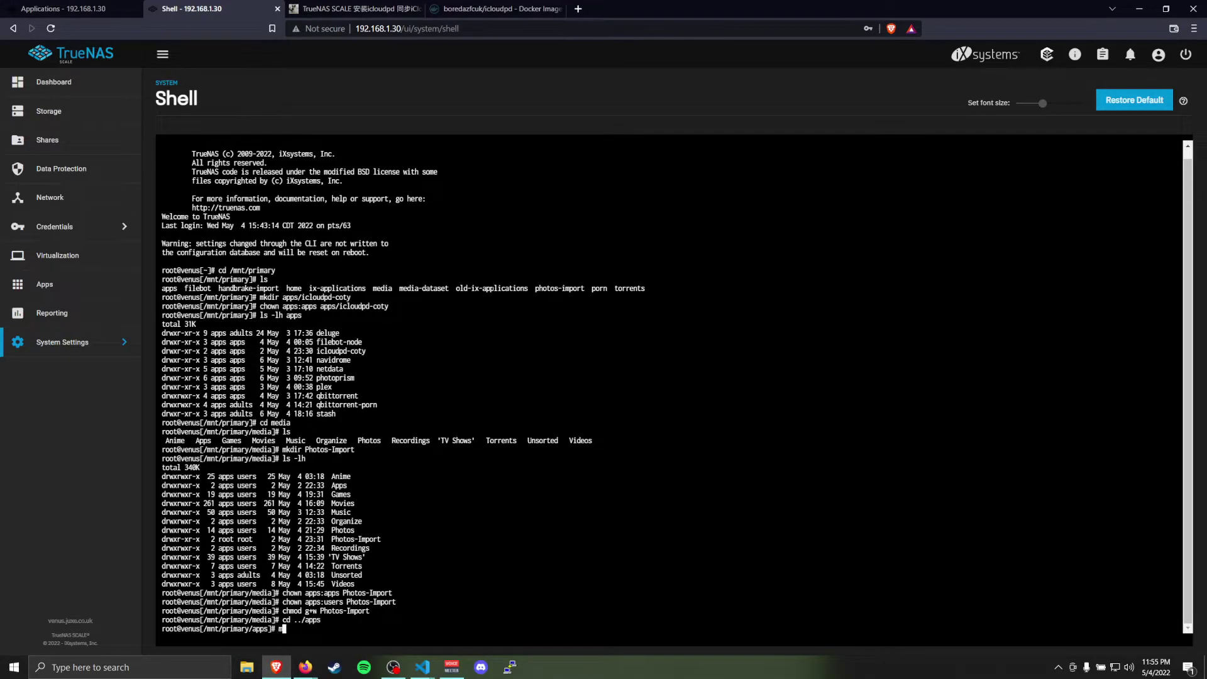
{"action": "type", "text": "kdir icloudpd"}
{"action": "key", "text": "Return"}
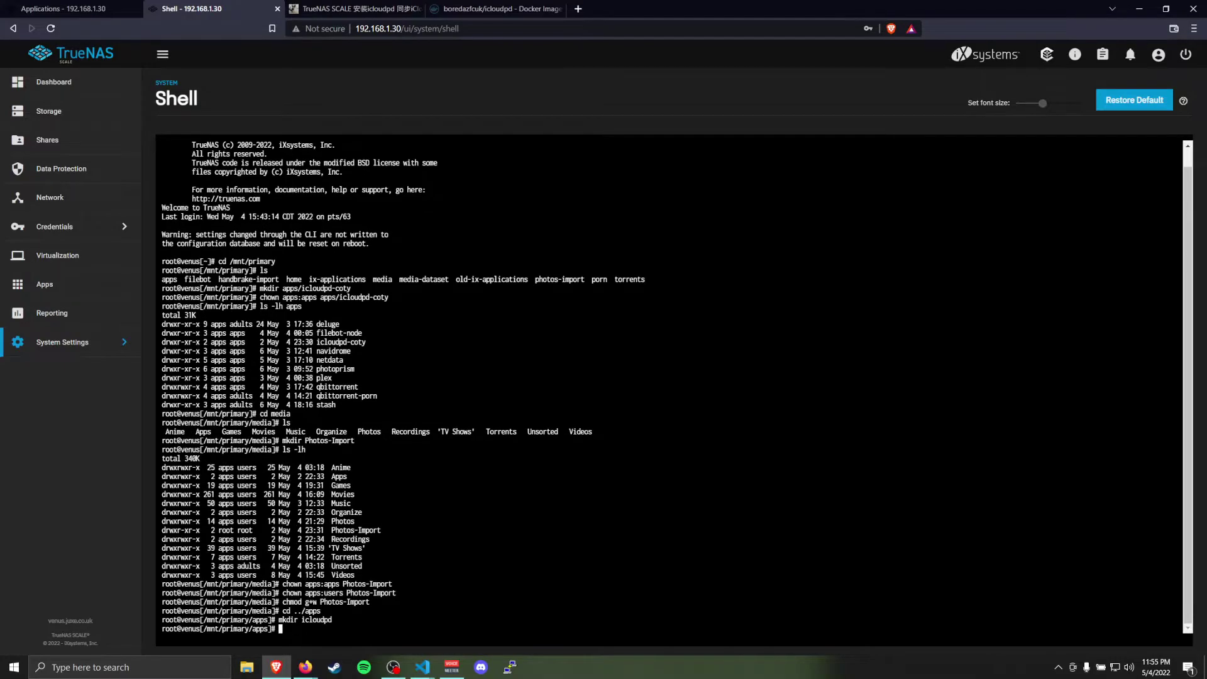
{"action": "type", "text": "chown apps:apps icloudpd"}
{"action": "key", "text": "Return"}
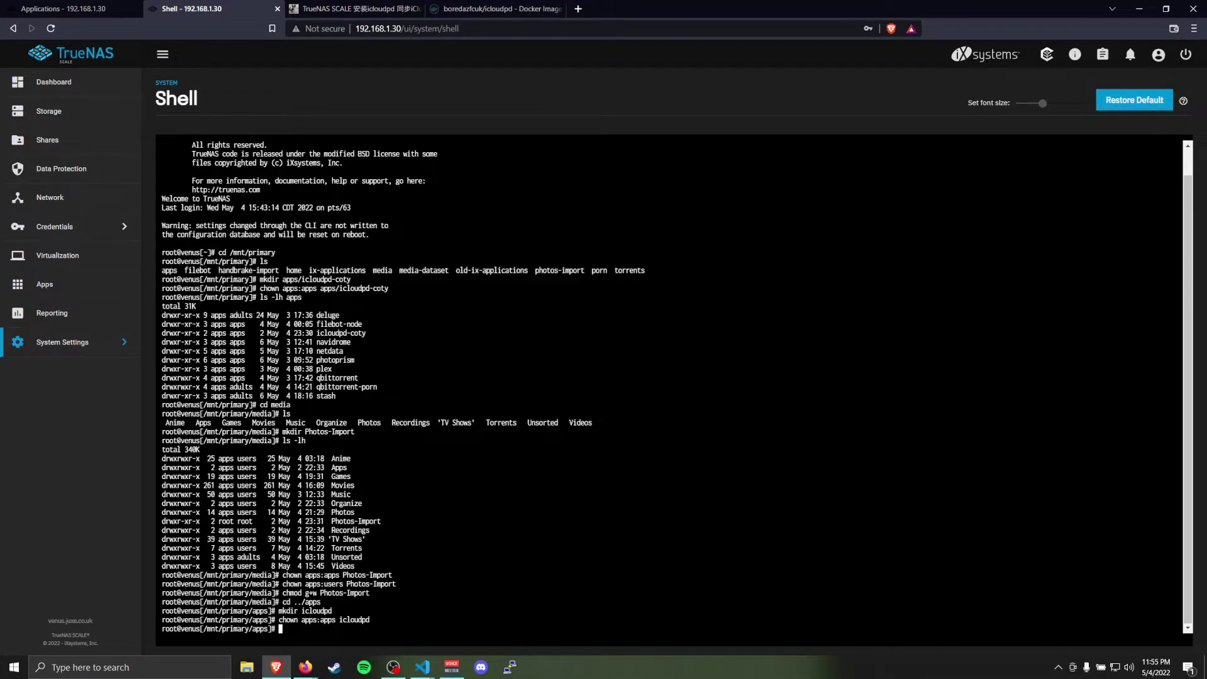
Highlight the mkdir and chown commands in the shell output, then go back to the custom app form
{"action": "left_click_drag", "start_coordinate": [205, 610], "coordinate": [332, 610]}
{"action": "double_click", "coordinate": [318, 619]}
{"action": "left_click_drag", "start_coordinate": [301, 619], "coordinate": [362, 619]}
{"action": "left_click", "coordinate": [94, 8]}
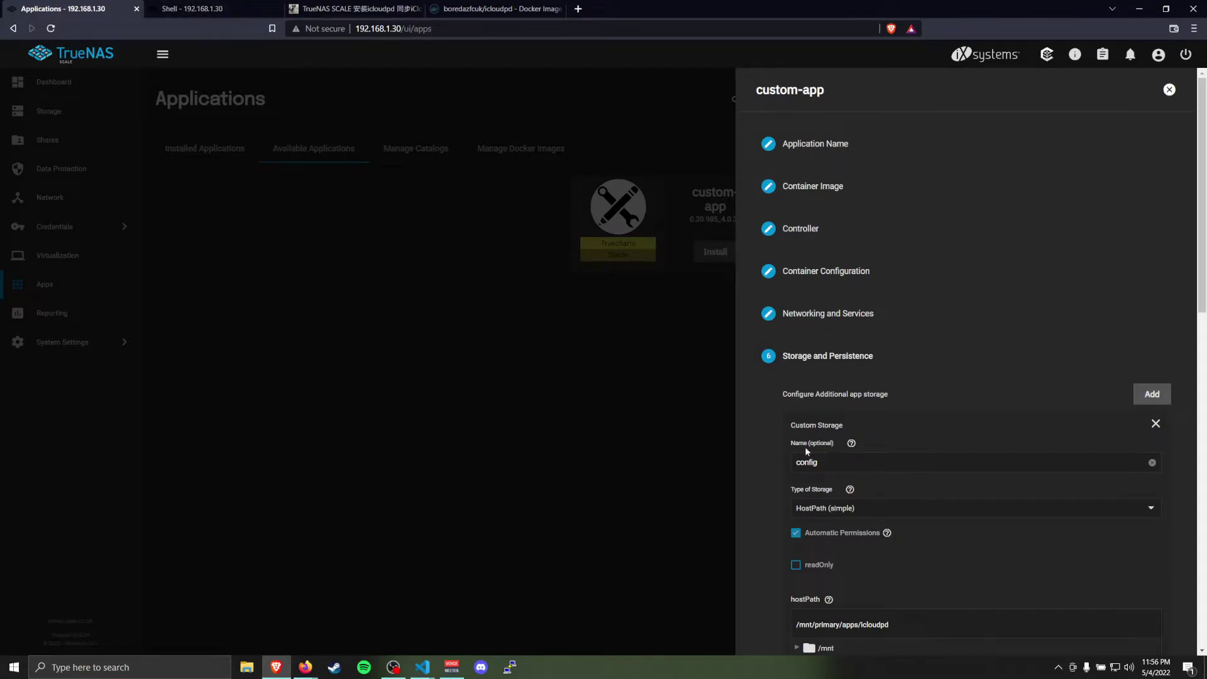
Advance to the Confirm Options summary and save to install the icloudpd custom app
{"action": "scroll", "coordinate": [824, 450], "scroll_direction": "down", "scroll_amount": 15}
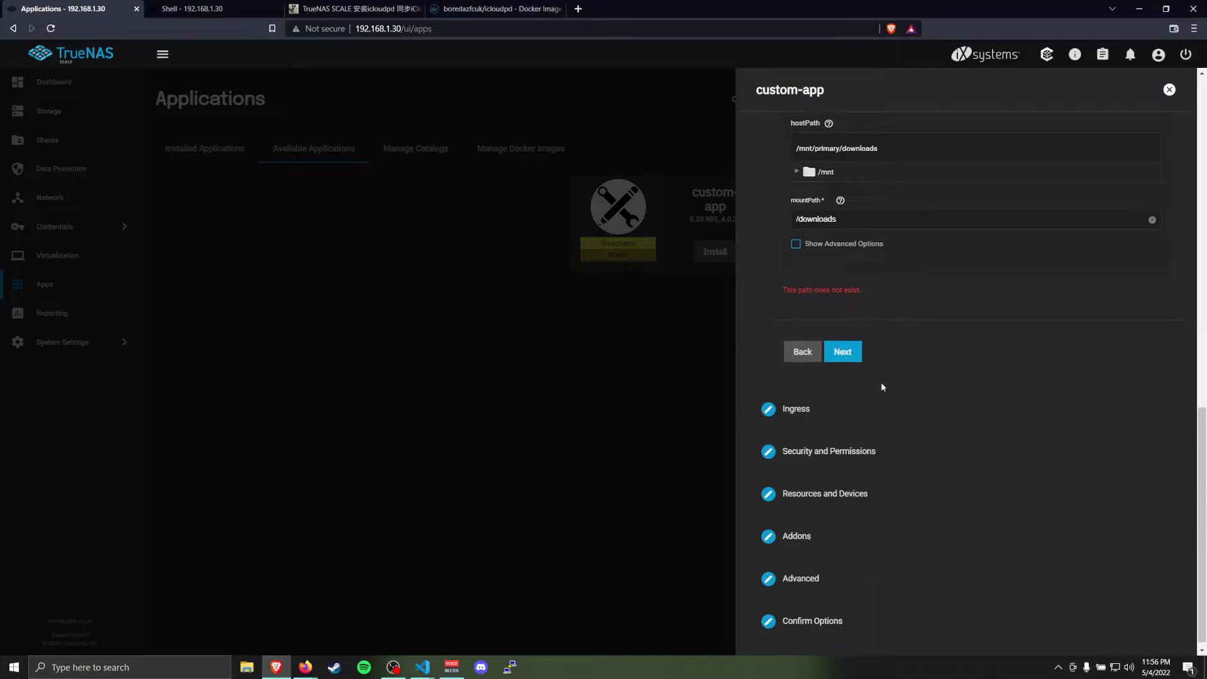
{"action": "left_click", "coordinate": [815, 622]}
{"action": "scroll", "coordinate": [947, 644], "scroll_direction": "down", "scroll_amount": 1}
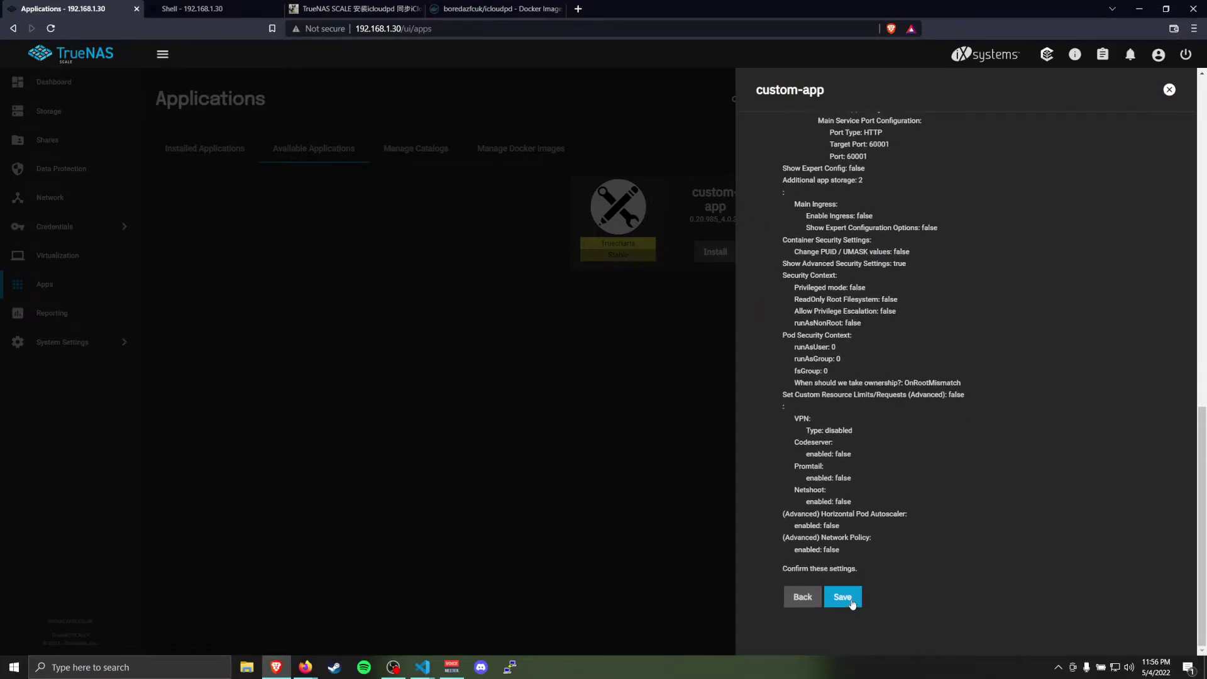
{"action": "left_click", "coordinate": [842, 597]}
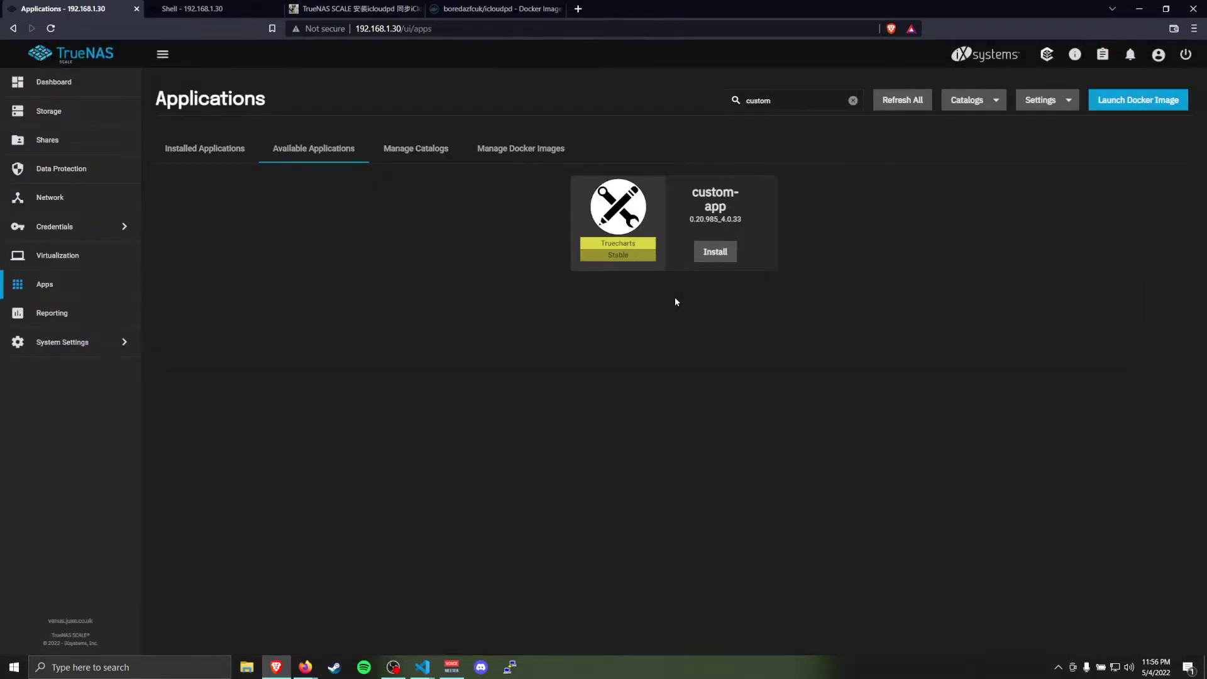
Open the icloudpd app's deployment events, refresh them until it shows ACTIVE, then close the details
{"action": "left_click", "coordinate": [214, 155]}
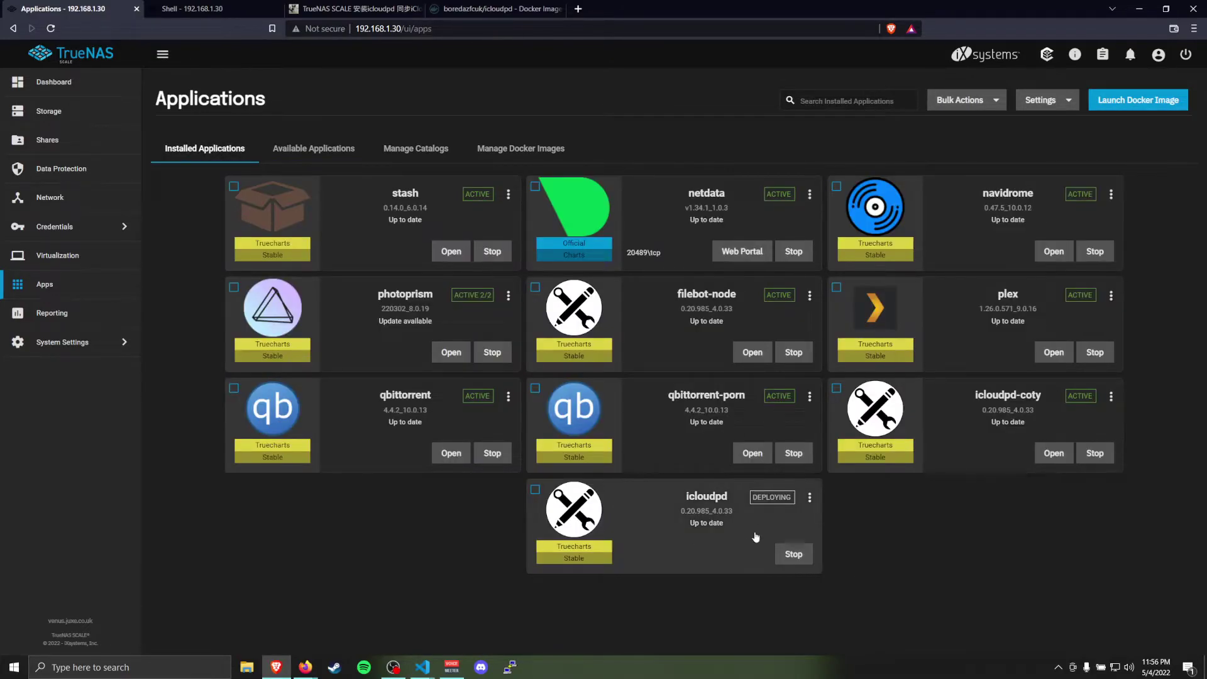
{"action": "left_click", "coordinate": [688, 516]}
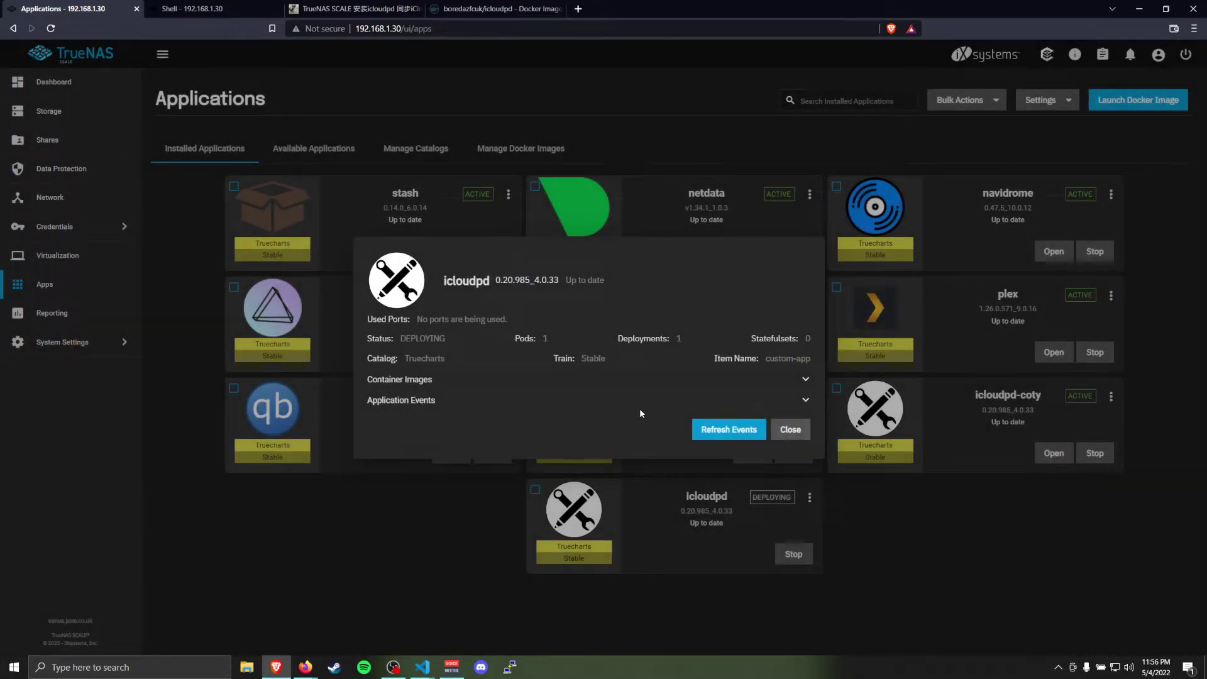
{"action": "left_click", "coordinate": [721, 438]}
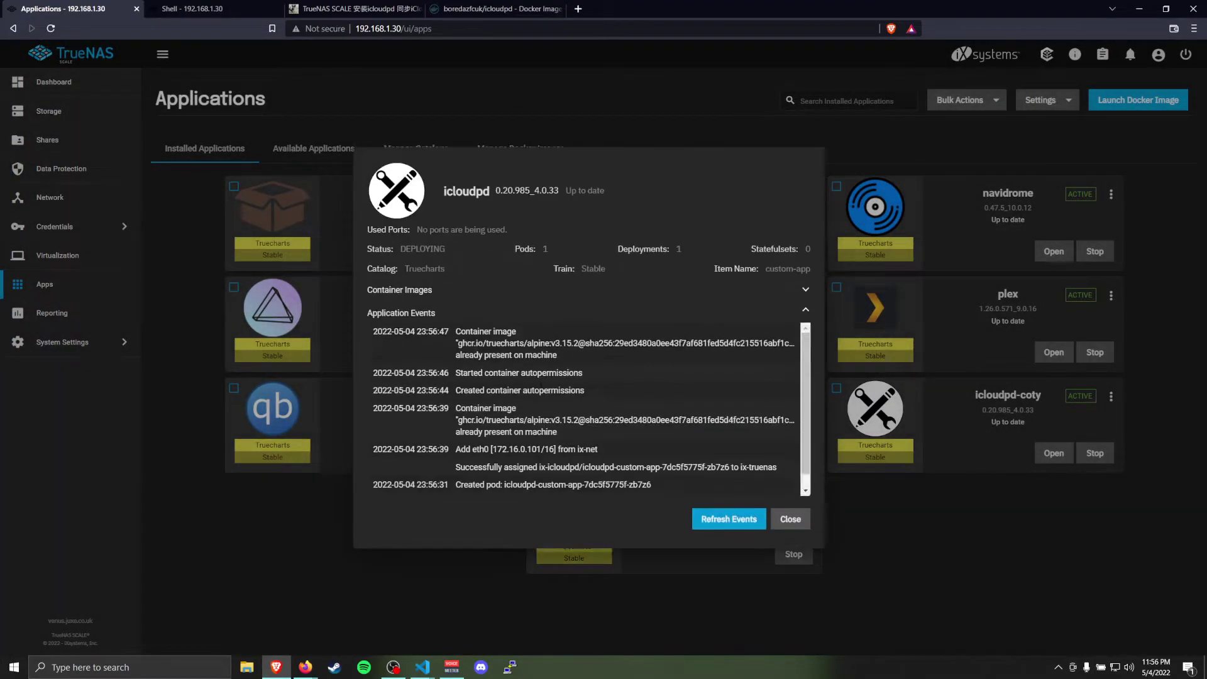
{"action": "left_click_drag", "start_coordinate": [577, 404], "coordinate": [456, 322]}
{"action": "left_click", "coordinate": [577, 404]}
{"action": "left_click", "coordinate": [734, 529]}
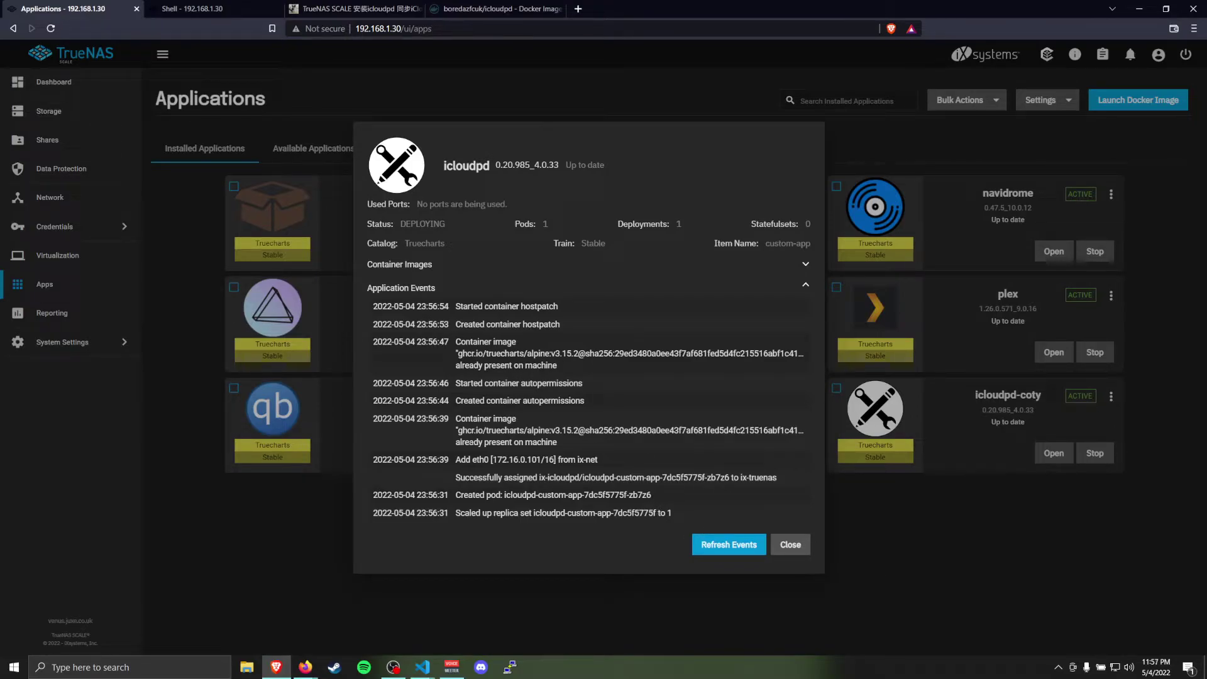
{"action": "left_click", "coordinate": [718, 546]}
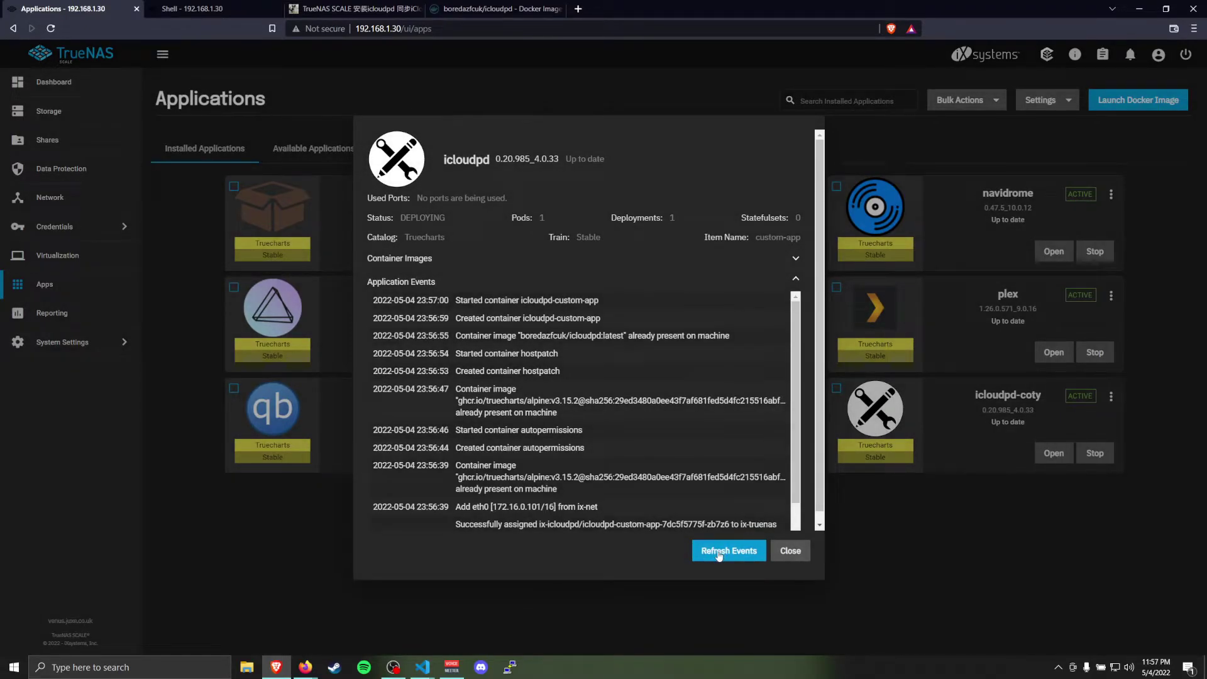
{"action": "left_click", "coordinate": [718, 553]}
{"action": "left_click_drag", "start_coordinate": [456, 300], "coordinate": [512, 300]}
{"action": "left_click", "coordinate": [792, 551]}
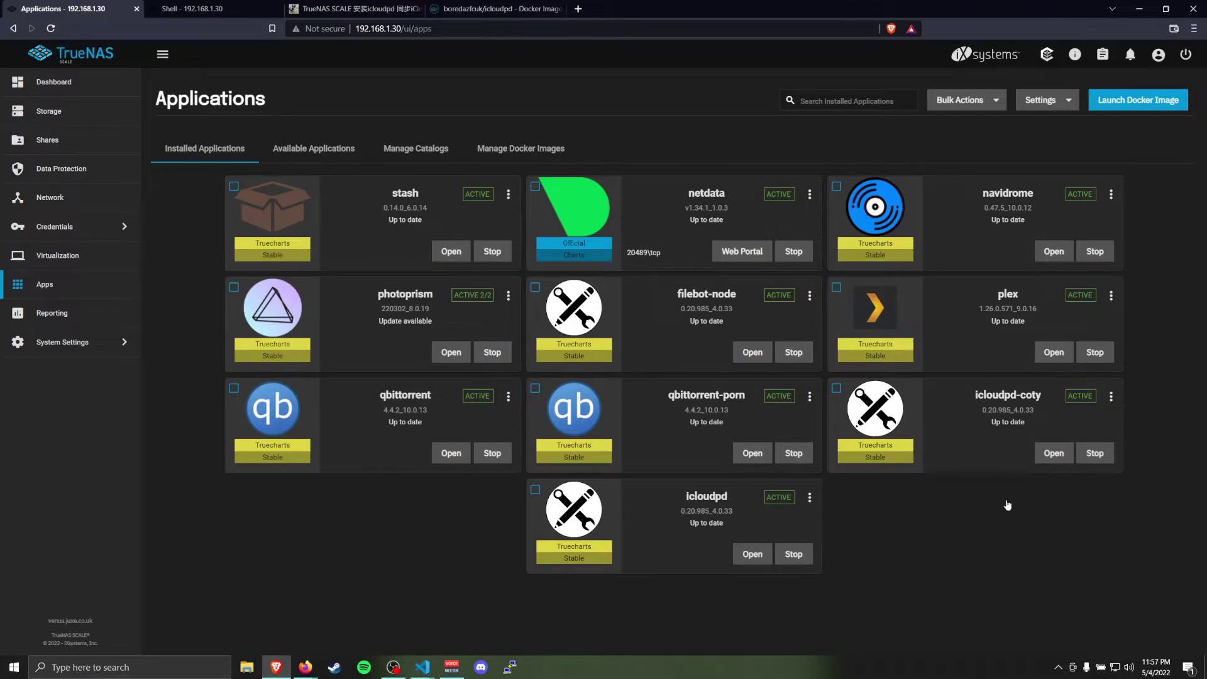
Reload the apps page, sign in again as root, and save the credentials in the browser
{"action": "left_click", "coordinate": [390, 30]}
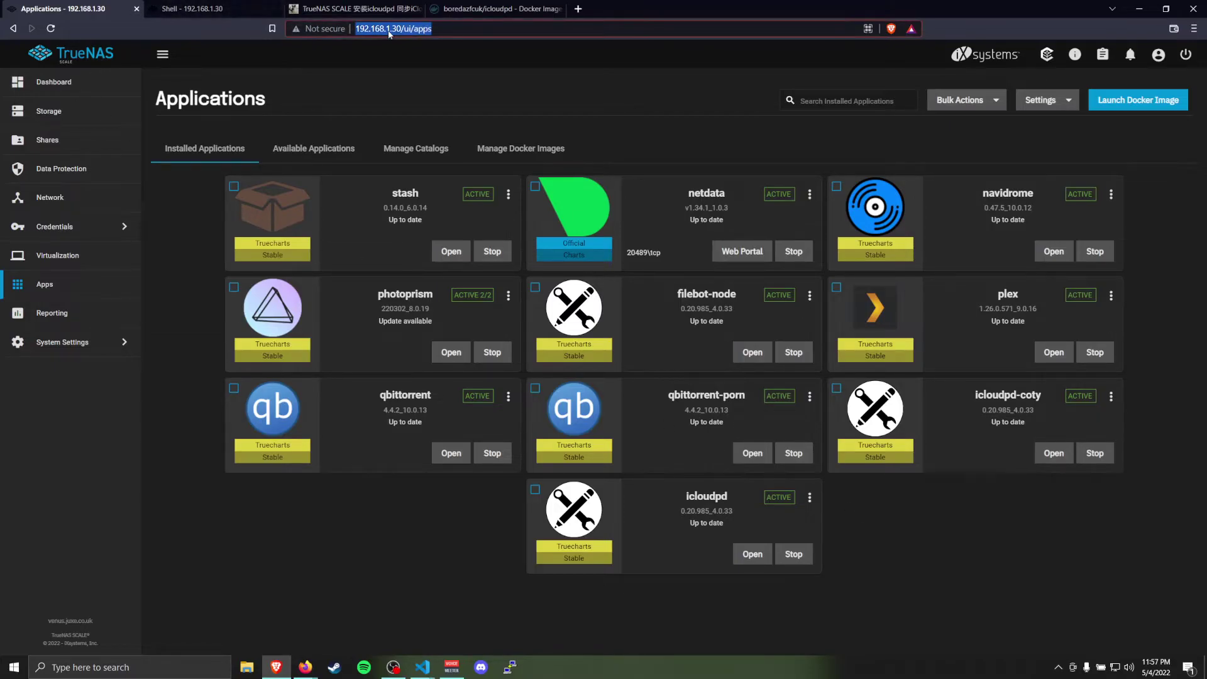
{"action": "key", "text": "Return"}
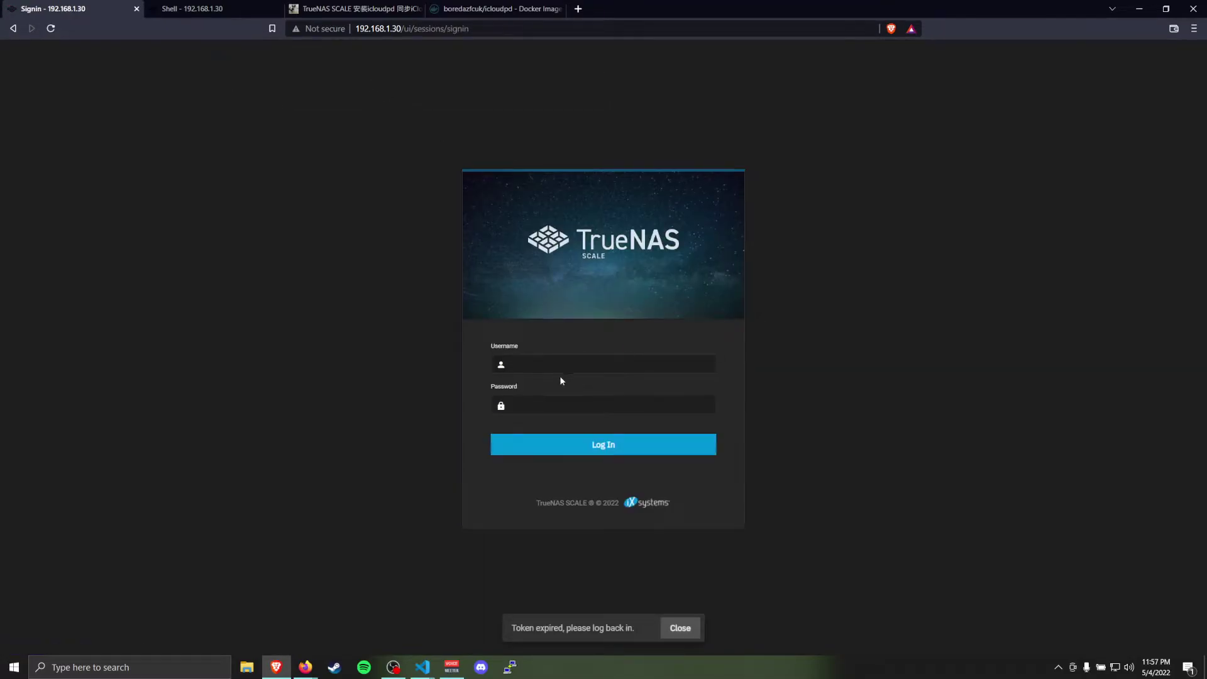
{"action": "type", "text": "root"}
{"action": "key", "text": "Tab"}
{"action": "type", "text": "root******"}
{"action": "key", "text": "Return"}
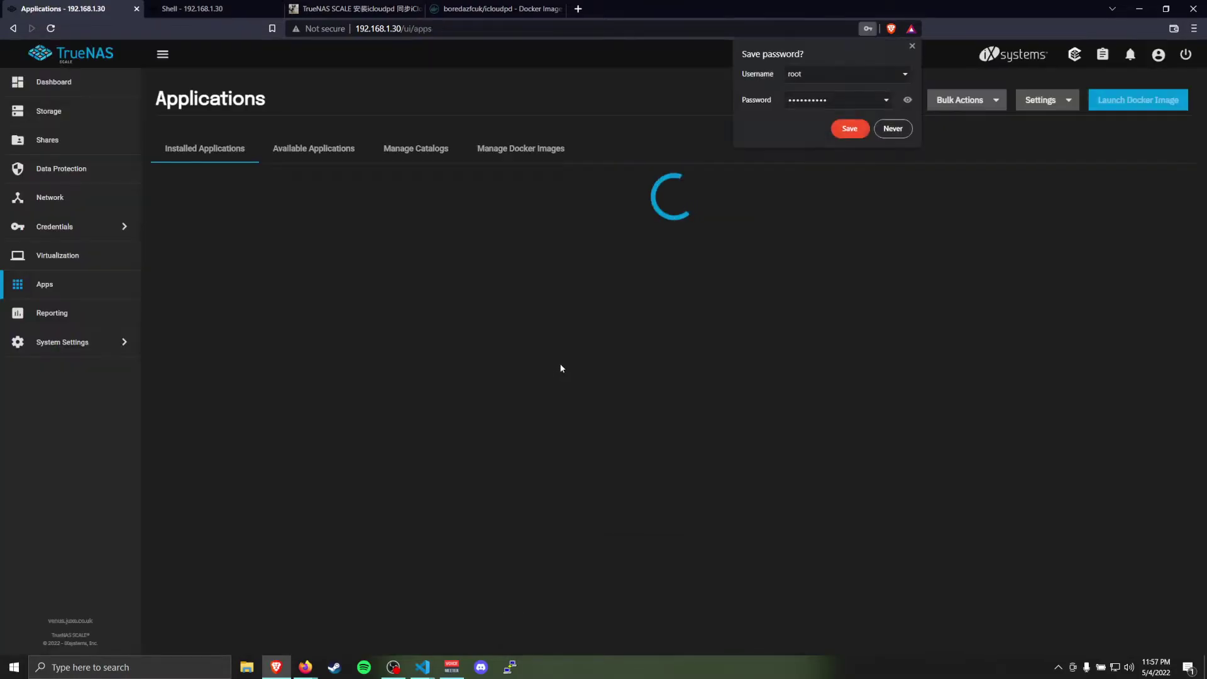
{"action": "left_click", "coordinate": [849, 128]}
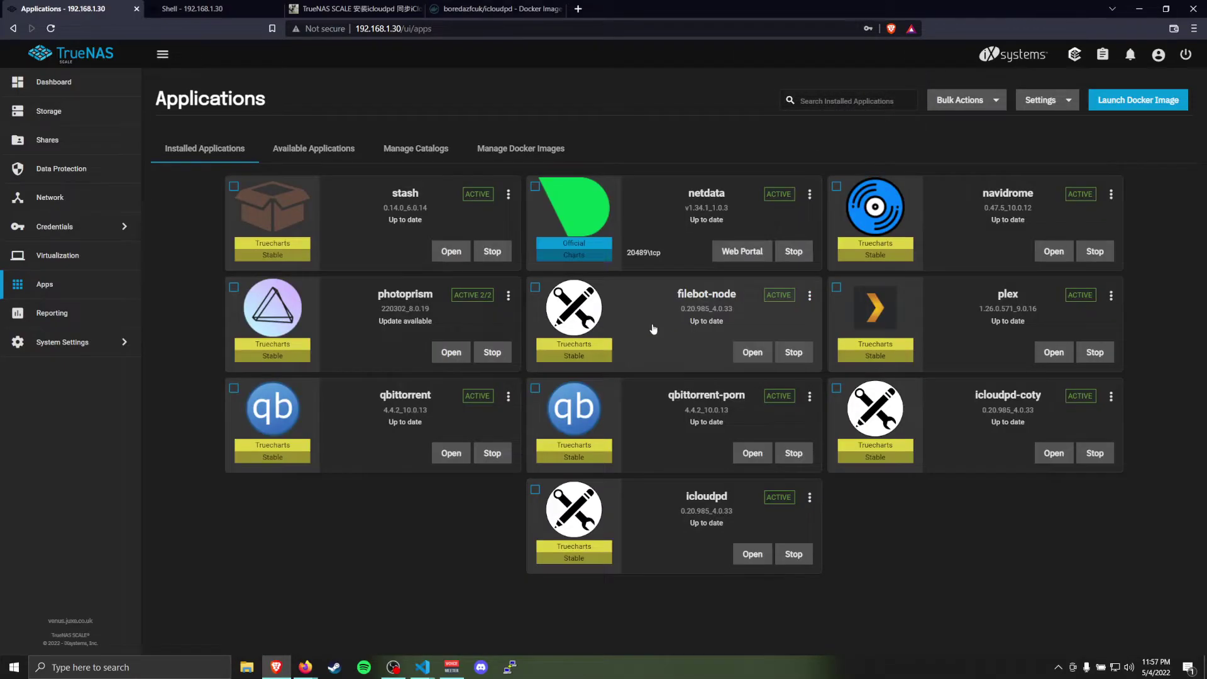
{"action": "left_click", "coordinate": [810, 498]}
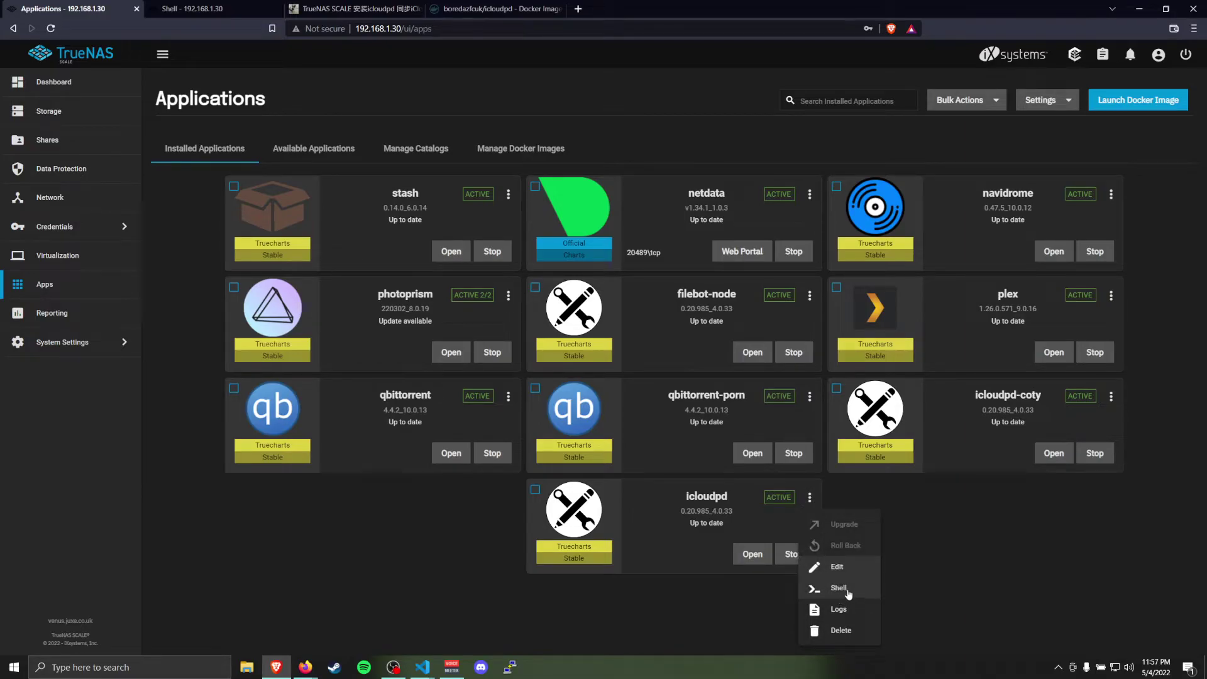
Open a /bin/sh shell in the icloudpd pod, keeping the default pod and container
{"action": "left_click", "coordinate": [843, 588]}
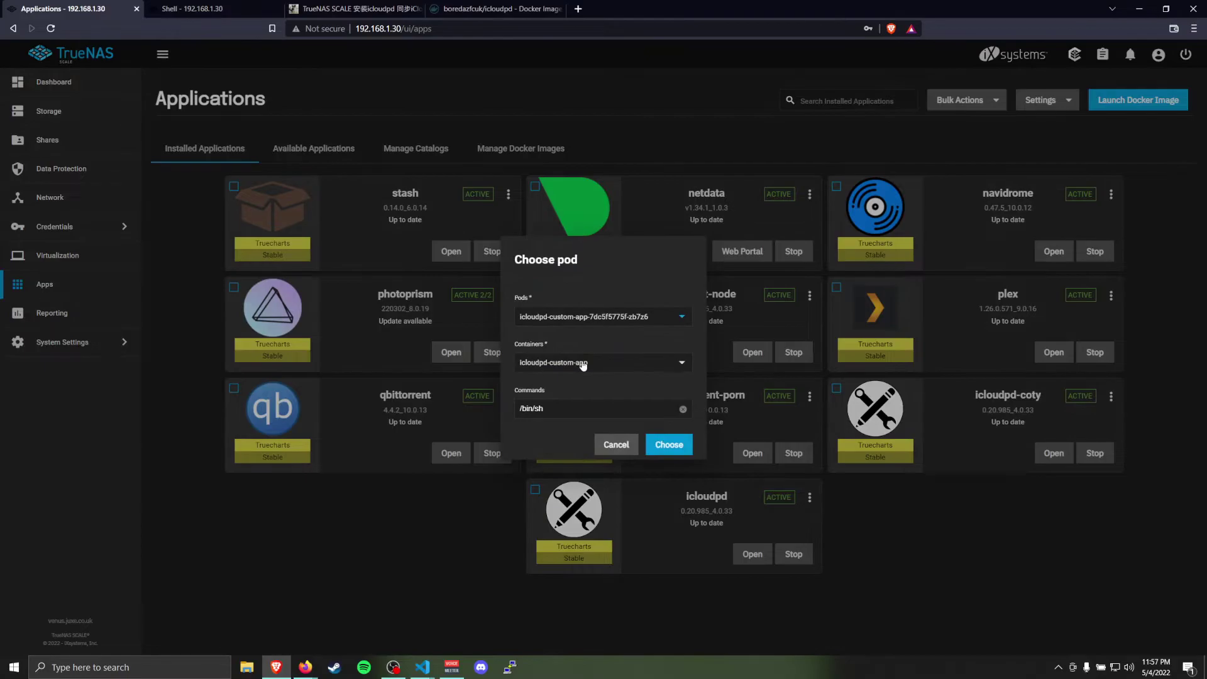
{"action": "left_click", "coordinate": [668, 444]}
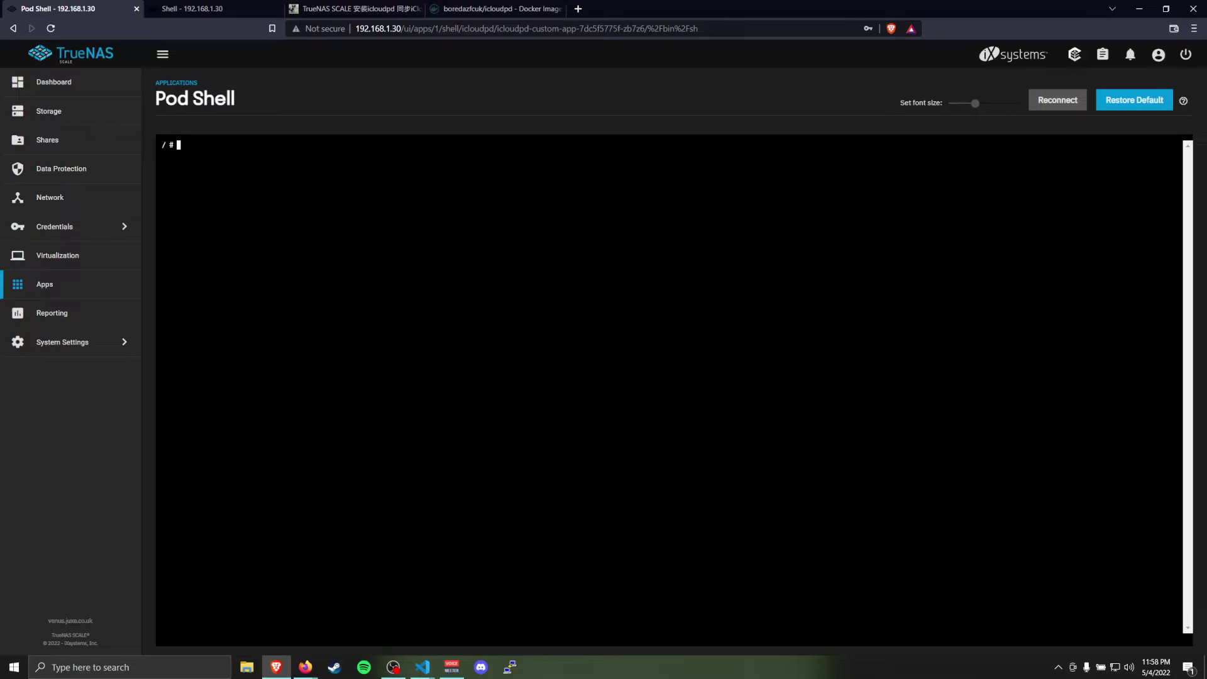
Enter /usr/local/bin/sync-icloud.sh --Initialize at the pod prompt, using Tab completion for the script name
{"action": "type", "text": "/"}
{"action": "key", "text": "alt+Tab"}
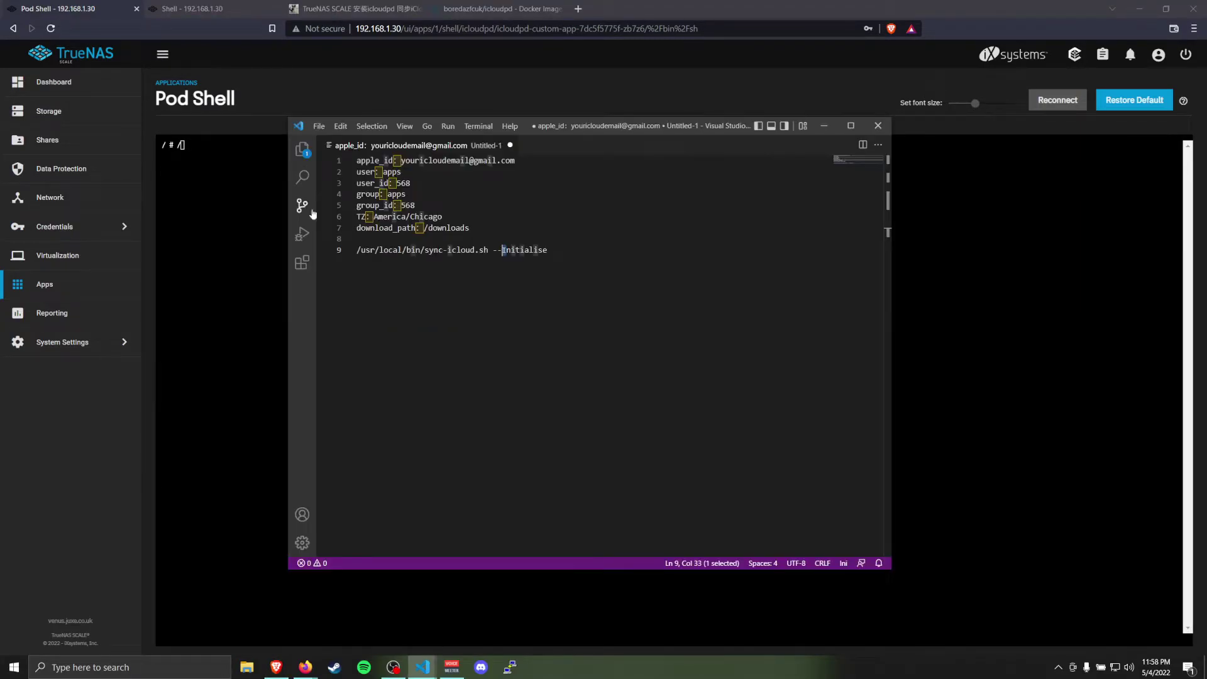
{"action": "key", "text": "alt+Tab"}
{"action": "type", "text": "usr/"}
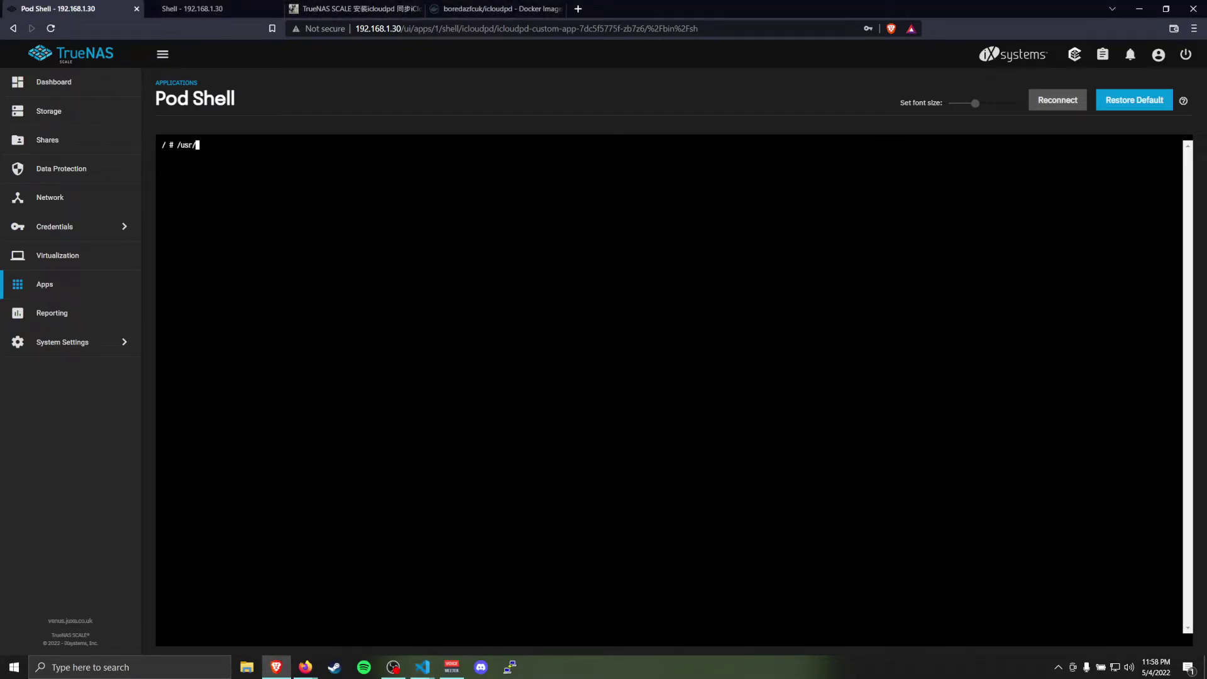
{"action": "type", "text": "local/bin/ic"}
{"action": "key", "text": "BackSpace"}
{"action": "key", "text": "BackSpace"}
{"action": "key", "text": "Tab"}
{"action": "key", "text": "Tab"}
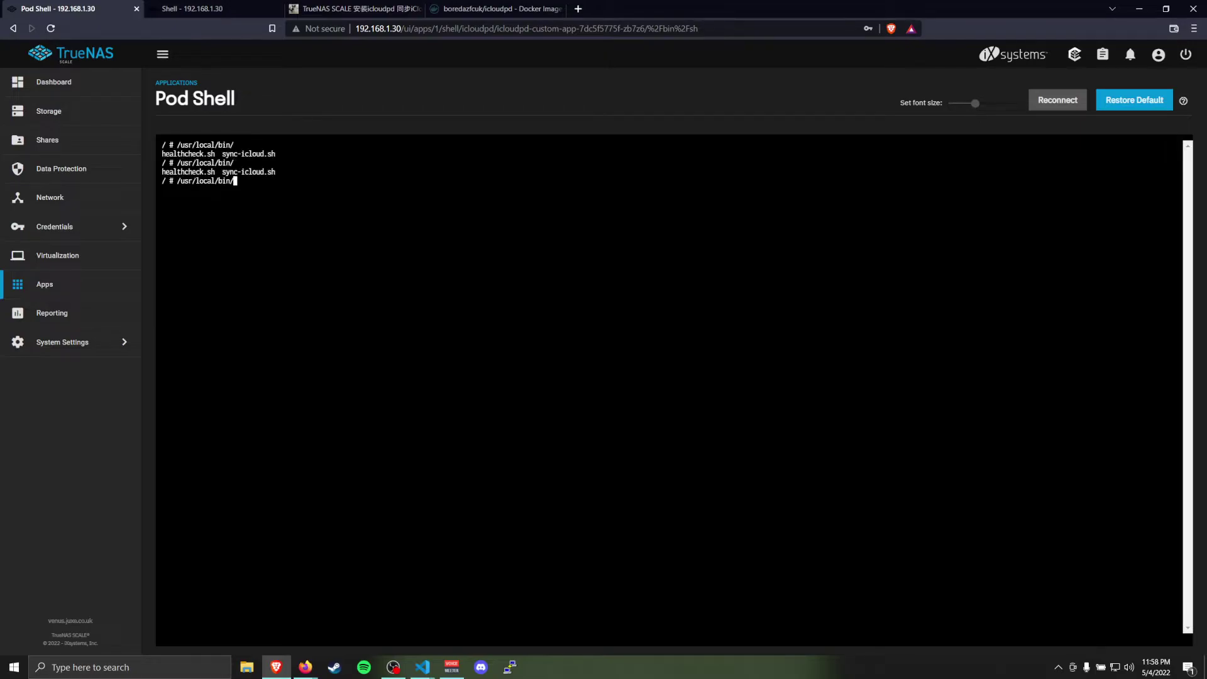
{"action": "type", "text": "icloud"}
{"action": "key", "text": "BackSpace"}
{"action": "key", "text": "BackSpace"}
{"action": "key", "text": "BackSpace"}
{"action": "key", "text": "BackSpace"}
{"action": "key", "text": "BackSpace"}
{"action": "key", "text": "BackSpace"}
{"action": "type", "text": "sync-c"}
{"action": "key", "text": "Tab"}
{"action": "type", "text": "--Initialize."}
{"action": "key", "text": "BackSpace"}
Run the initialisation, submit the iCloud password, store it in the keyring, and pick SMS device 0
{"action": "key", "text": "Return"}
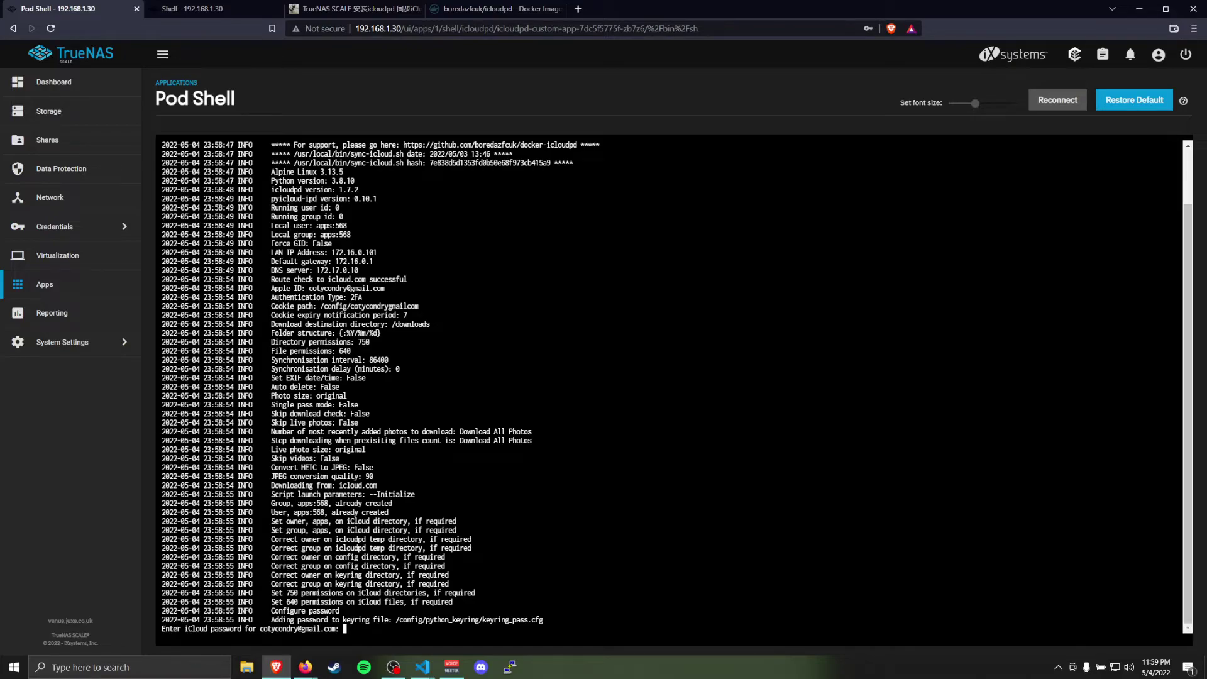
{"action": "key", "text": "Return"}
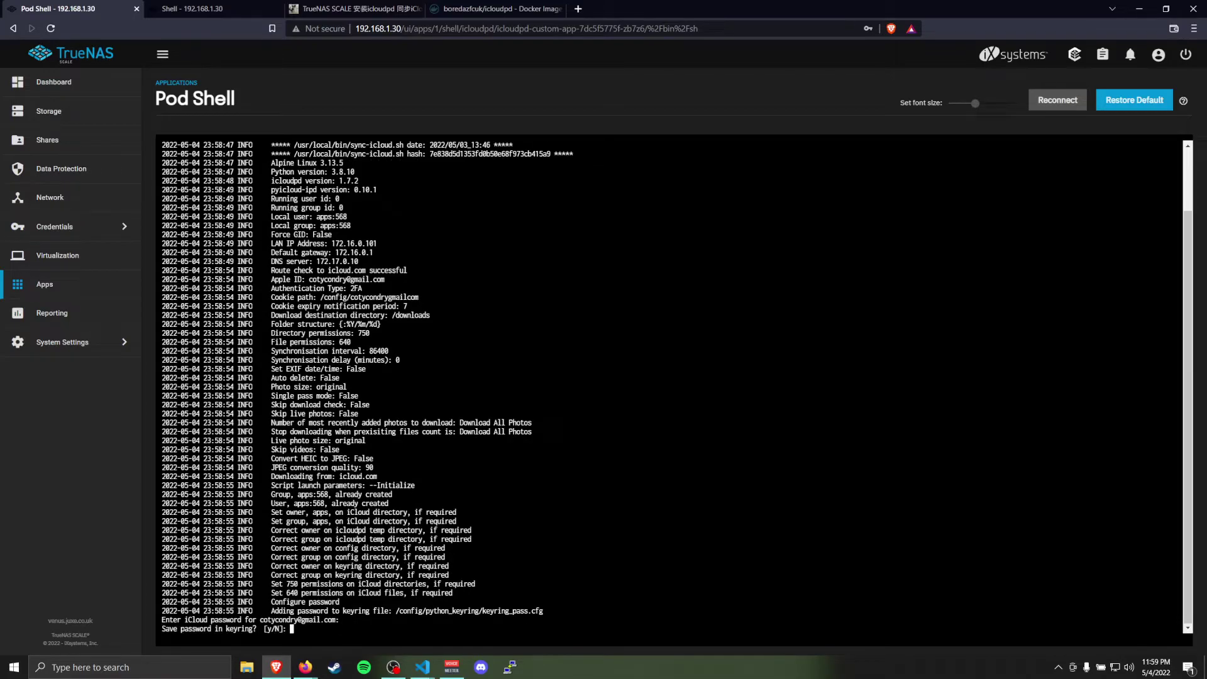
{"action": "type", "text": "y"}
{"action": "key", "text": "Return"}
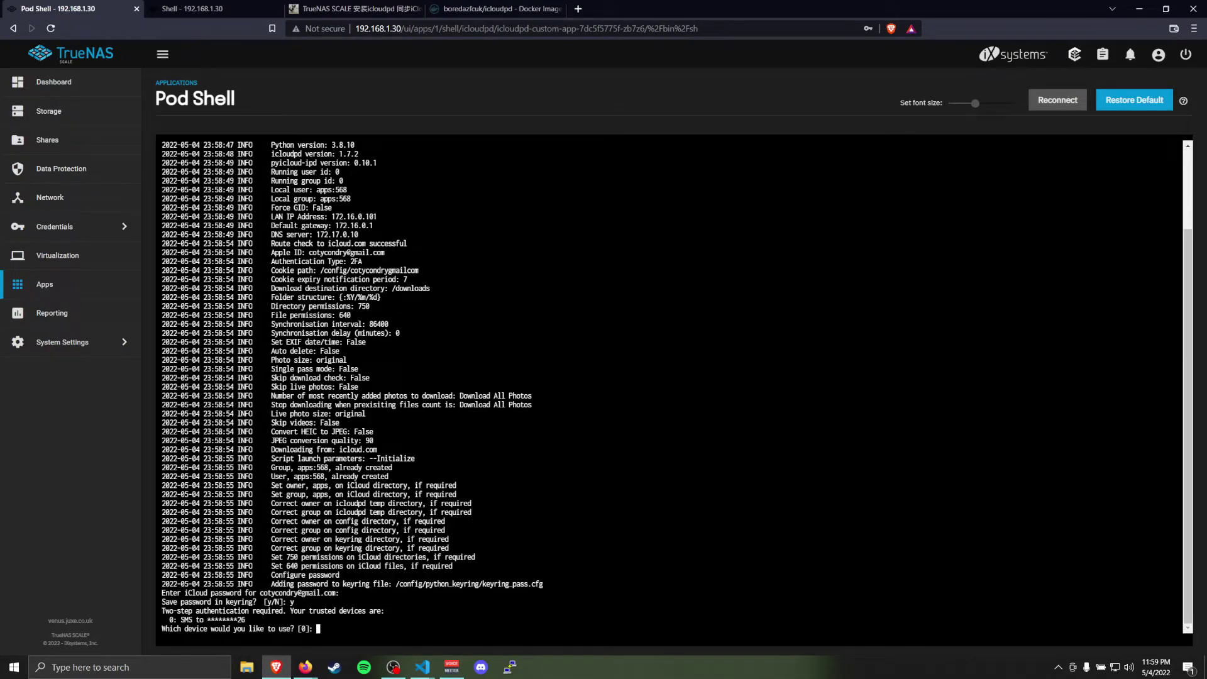
{"action": "type", "text": "0"}
{"action": "key", "text": "Return"}
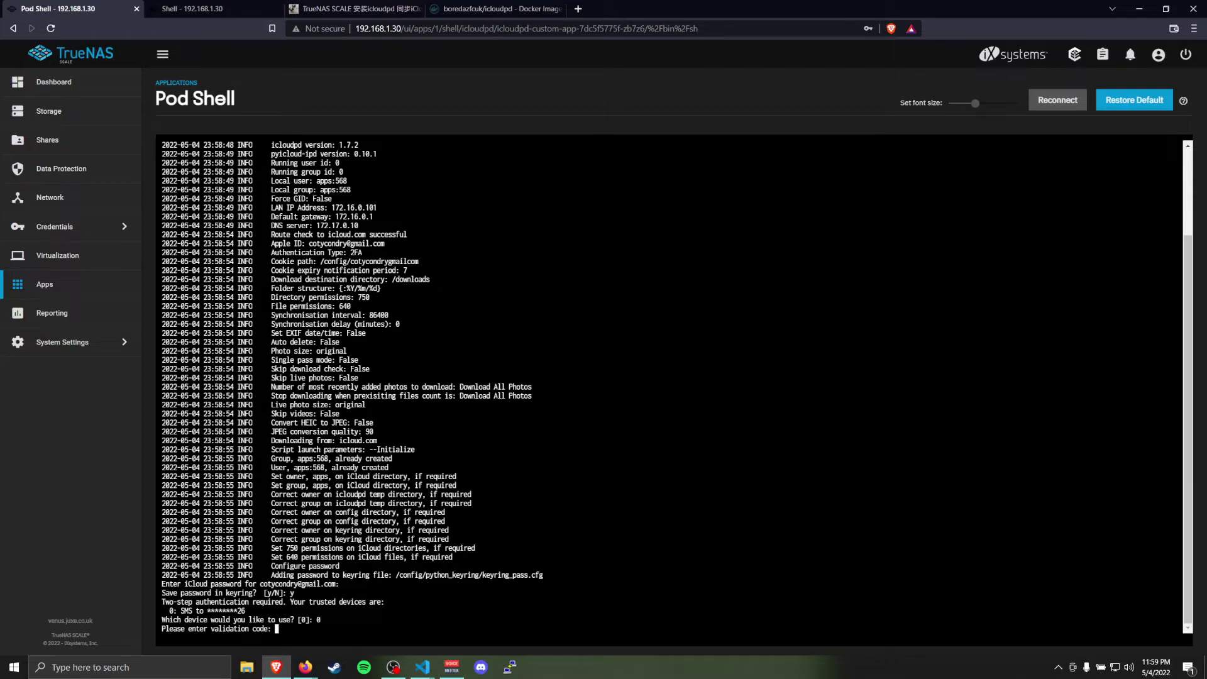
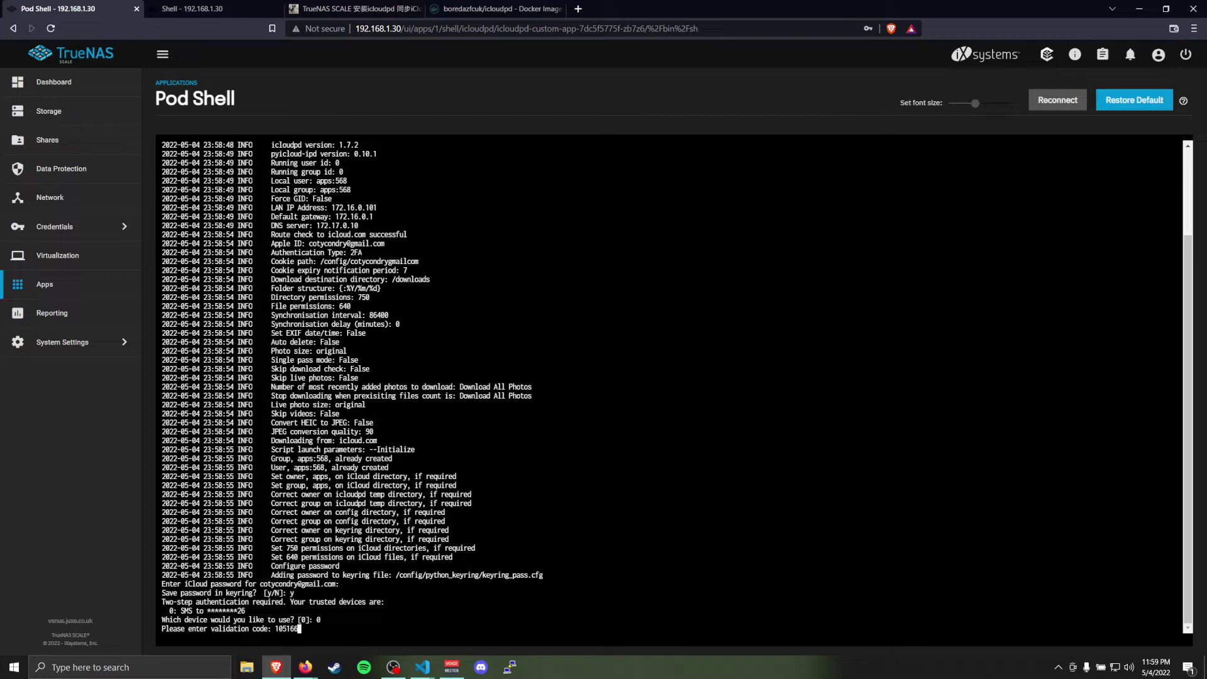
Submit the SMS validation code, choose option 1, and enter the two-factor code to generate the cookie
{"action": "key", "text": "Return"}
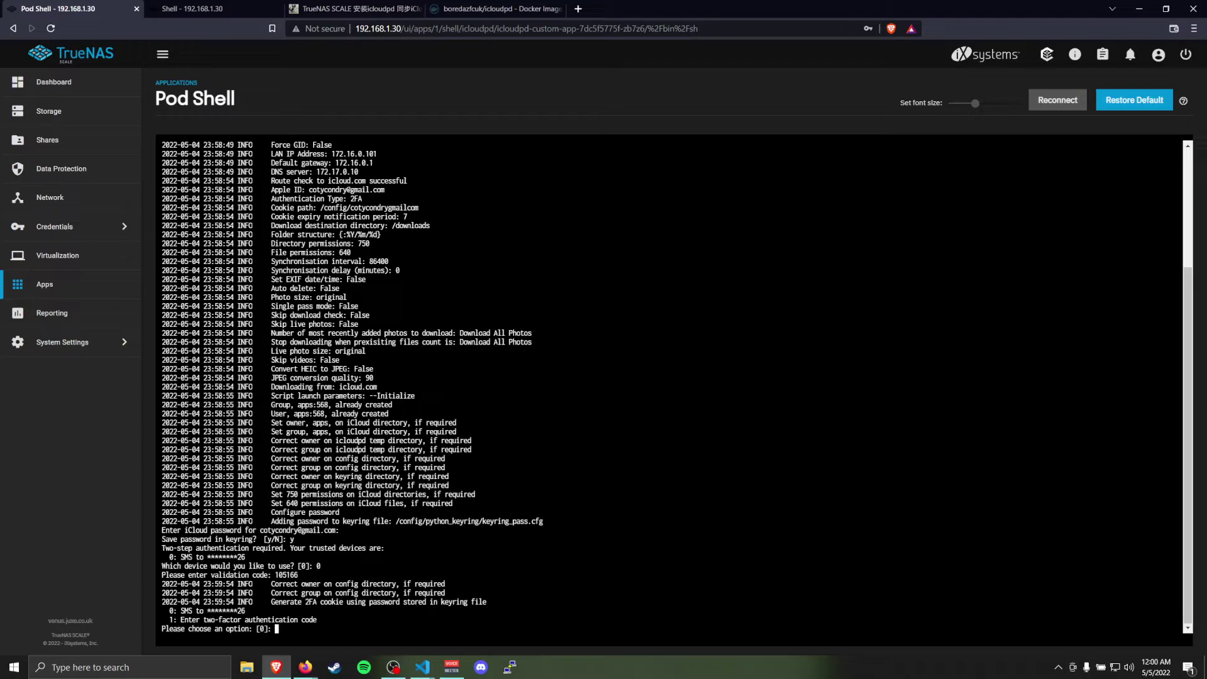
{"action": "key", "text": "Return"}
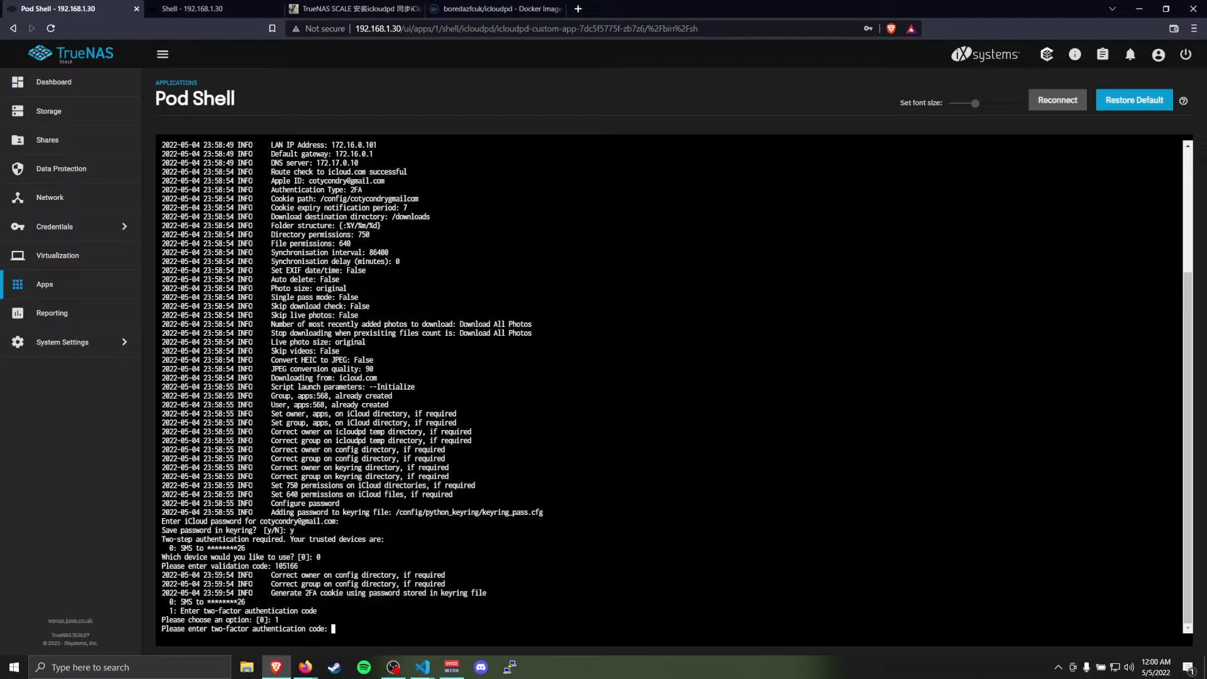
{"action": "key", "text": "Return"}
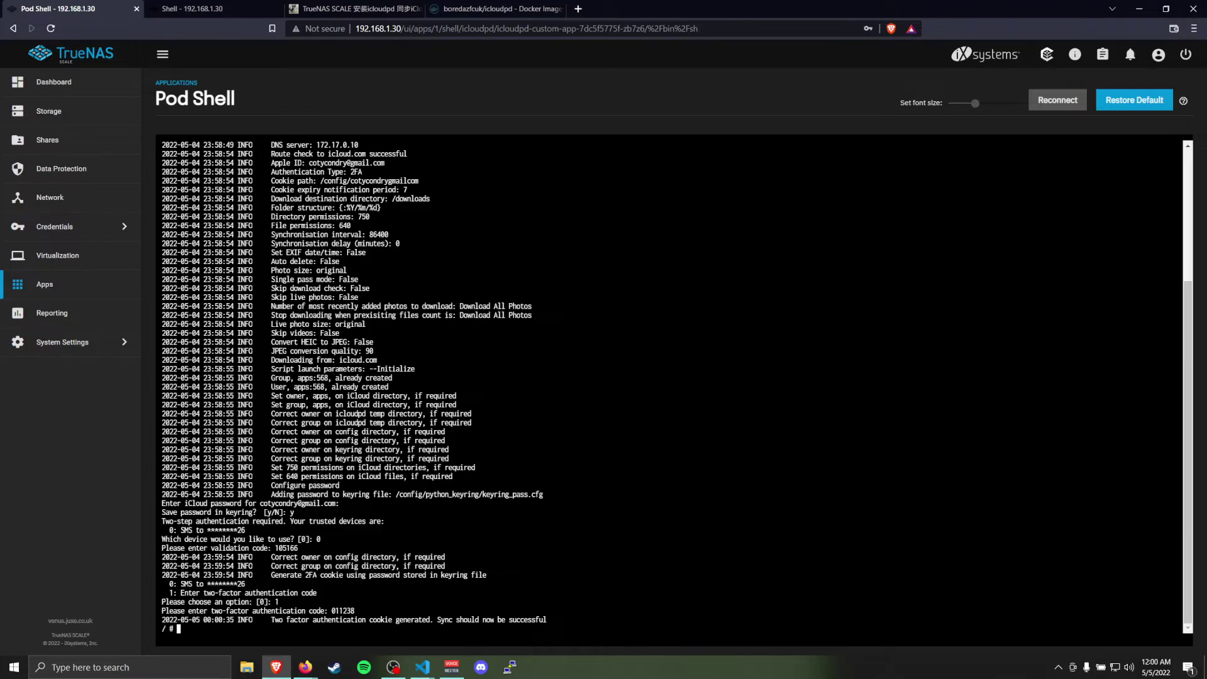
{"action": "left_click_drag", "start_coordinate": [262, 619], "coordinate": [558, 619]}
{"action": "left_click", "coordinate": [558, 619]}
Change into /downloads and create an empty .mounted file with touch
{"action": "type", "text": "cd /downloads"}
{"action": "key", "text": "Return"}
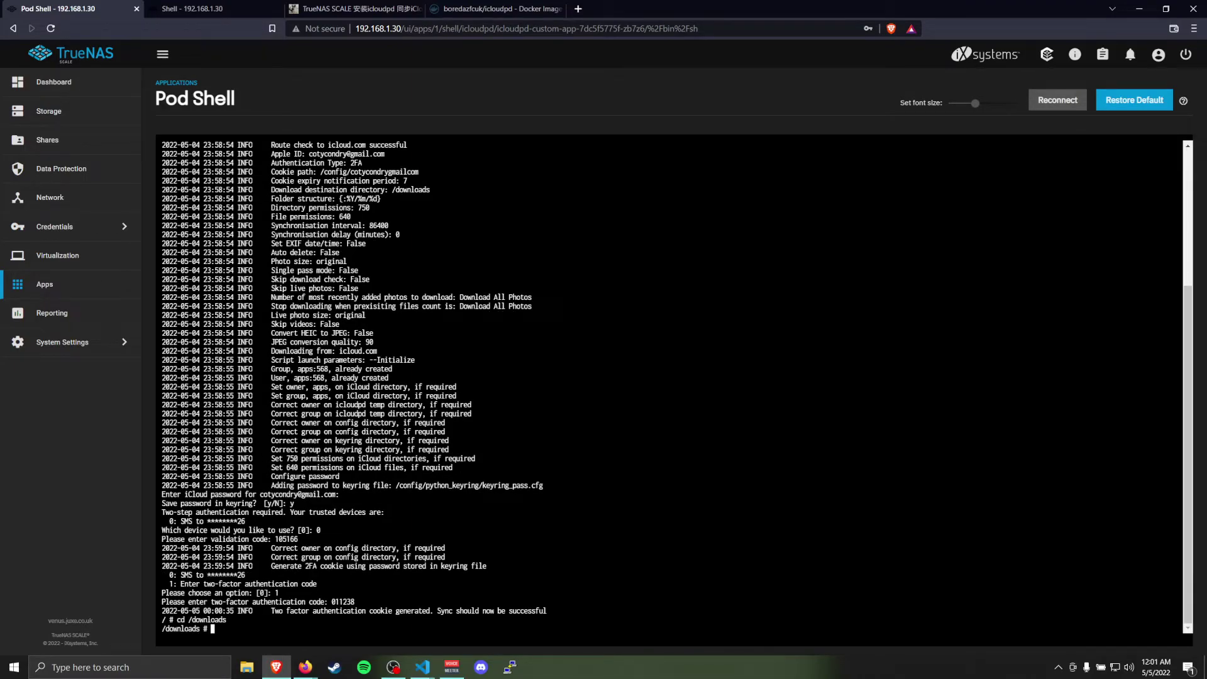
{"action": "type", "text": "touch .mounted"}
{"action": "key", "text": "Return"}
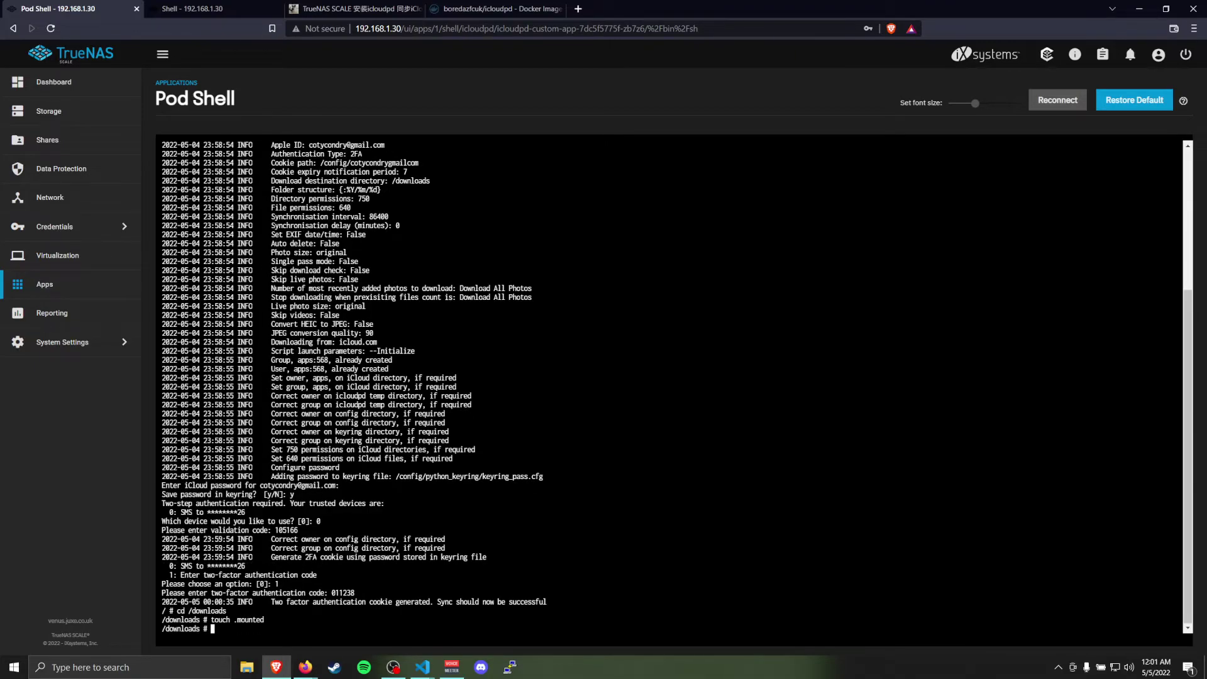
Return to Applications and open the icloudpd app's Logs for its pod container
{"action": "left_click", "coordinate": [63, 282]}
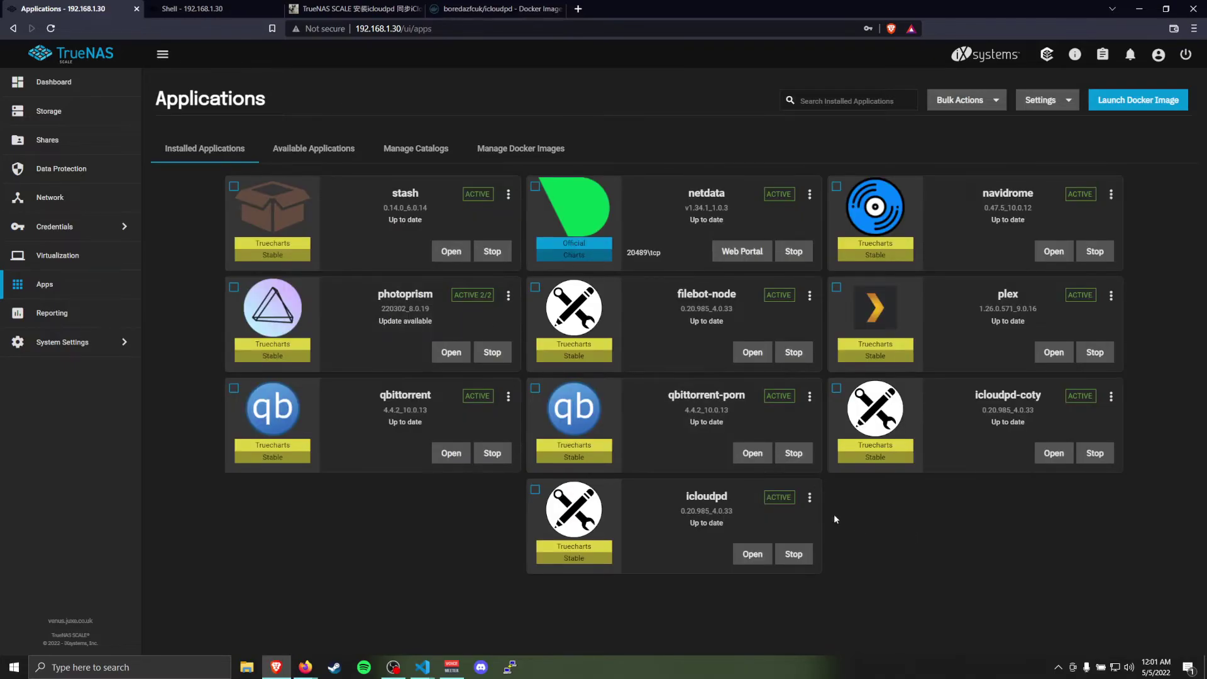
{"action": "left_click", "coordinate": [809, 497]}
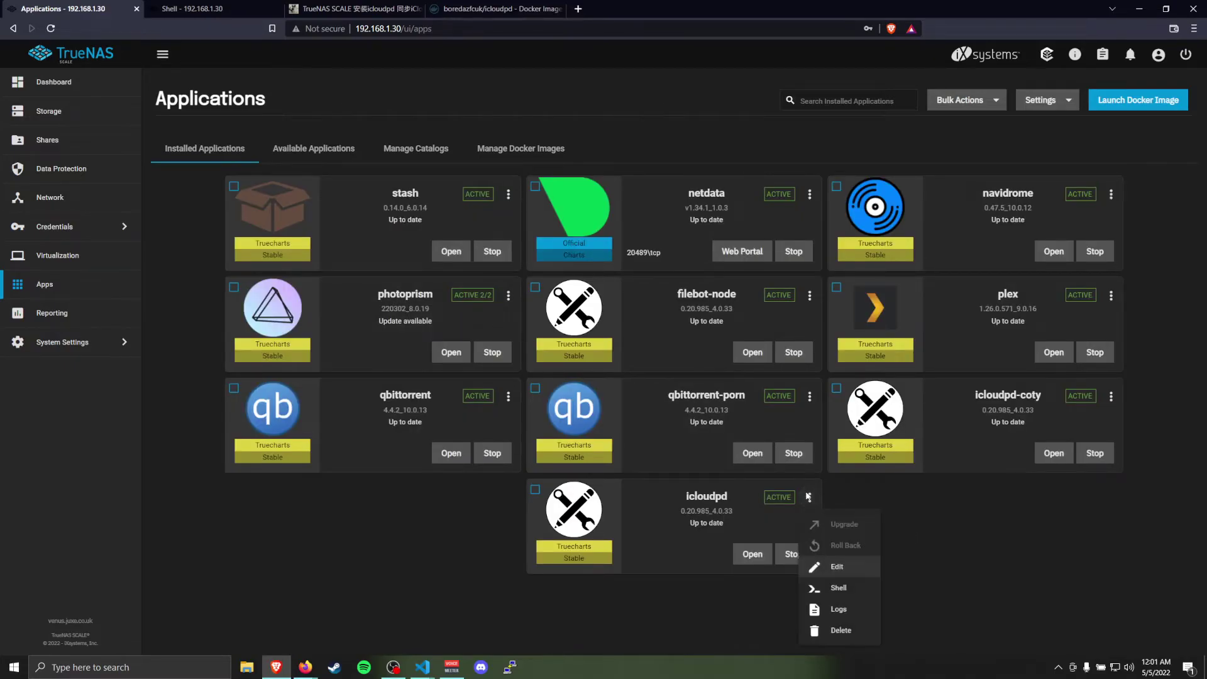
{"action": "left_click", "coordinate": [836, 611]}
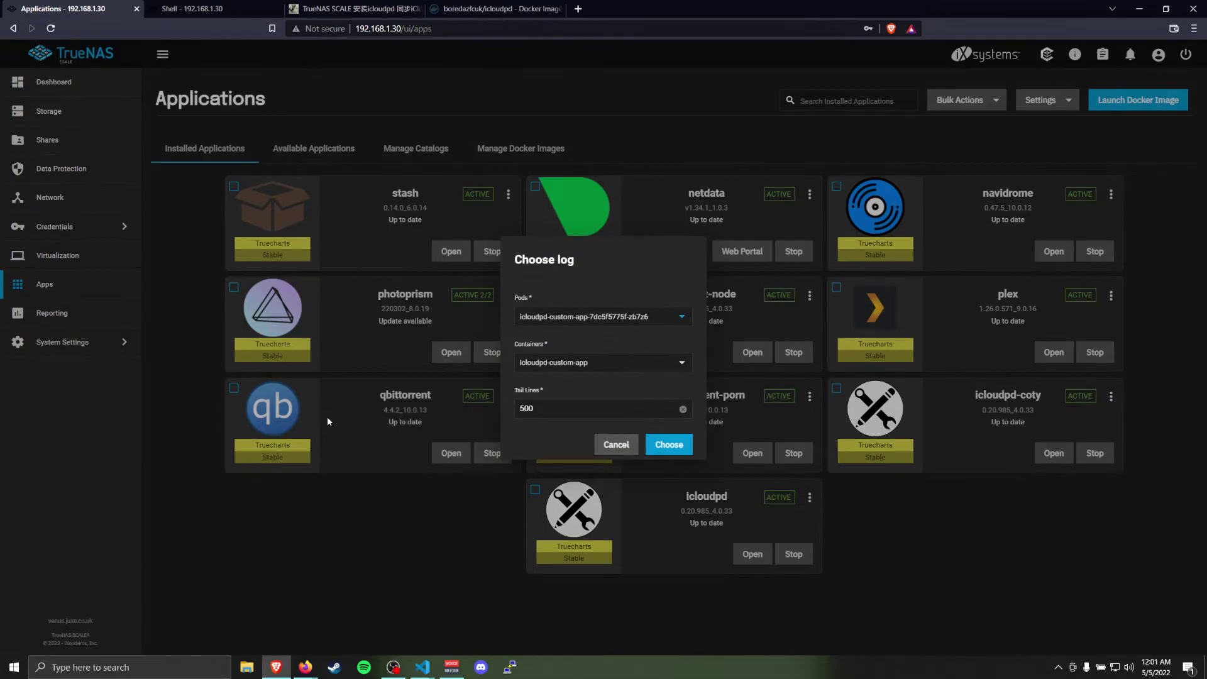
{"action": "left_click", "coordinate": [678, 447]}
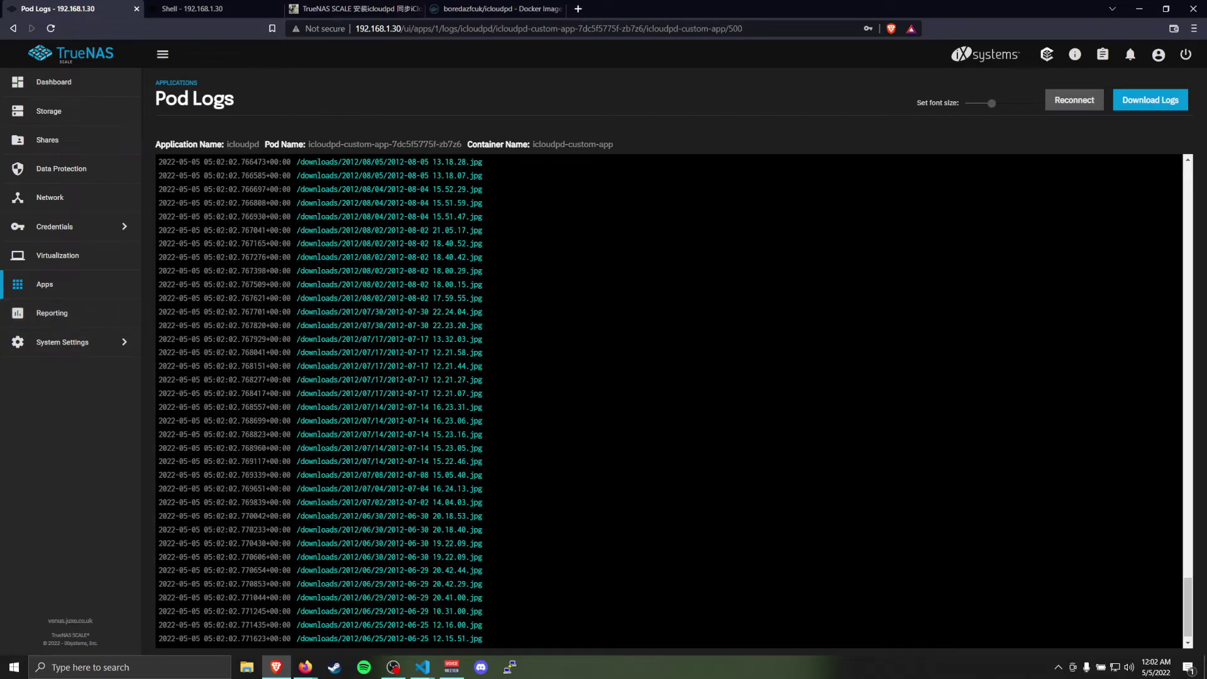
Review the downloaded-photo log lines, then switch to the boredazfcuk/icloudpd Docker Hub page
{"action": "left_click_drag", "start_coordinate": [166, 584], "coordinate": [302, 157]}
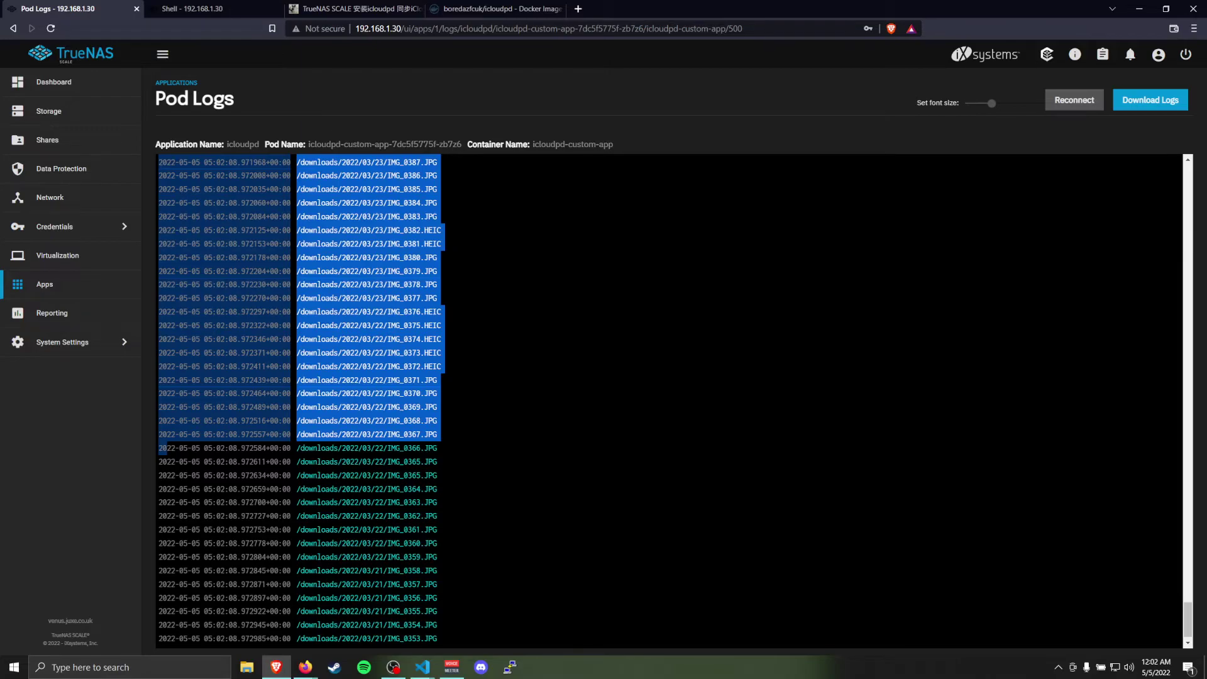
{"action": "left_click_drag", "start_coordinate": [477, 466], "coordinate": [221, 434]}
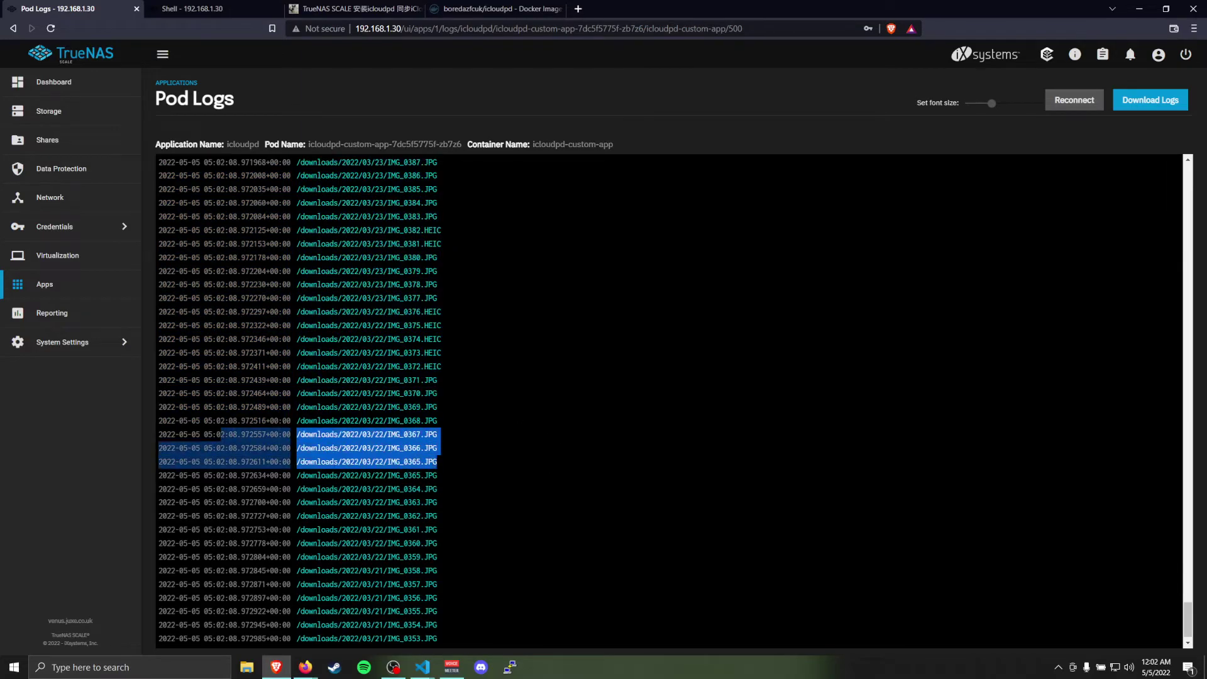
{"action": "left_click", "coordinate": [670, 498]}
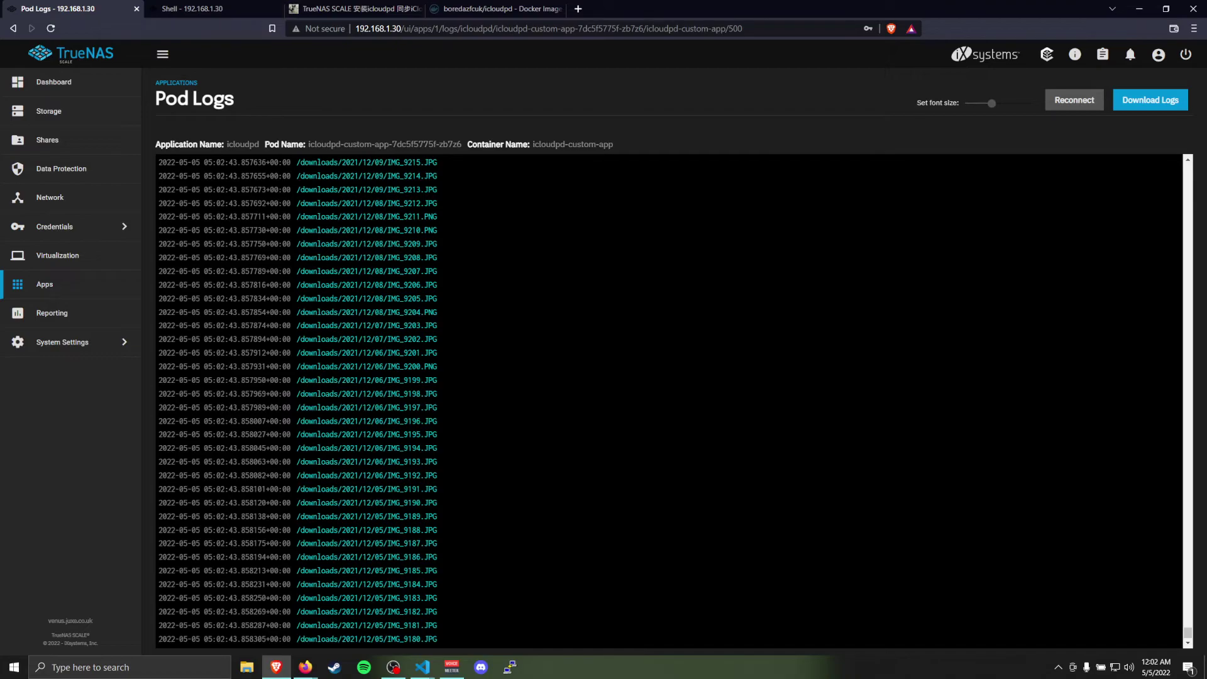
{"action": "left_click", "coordinate": [496, 8]}
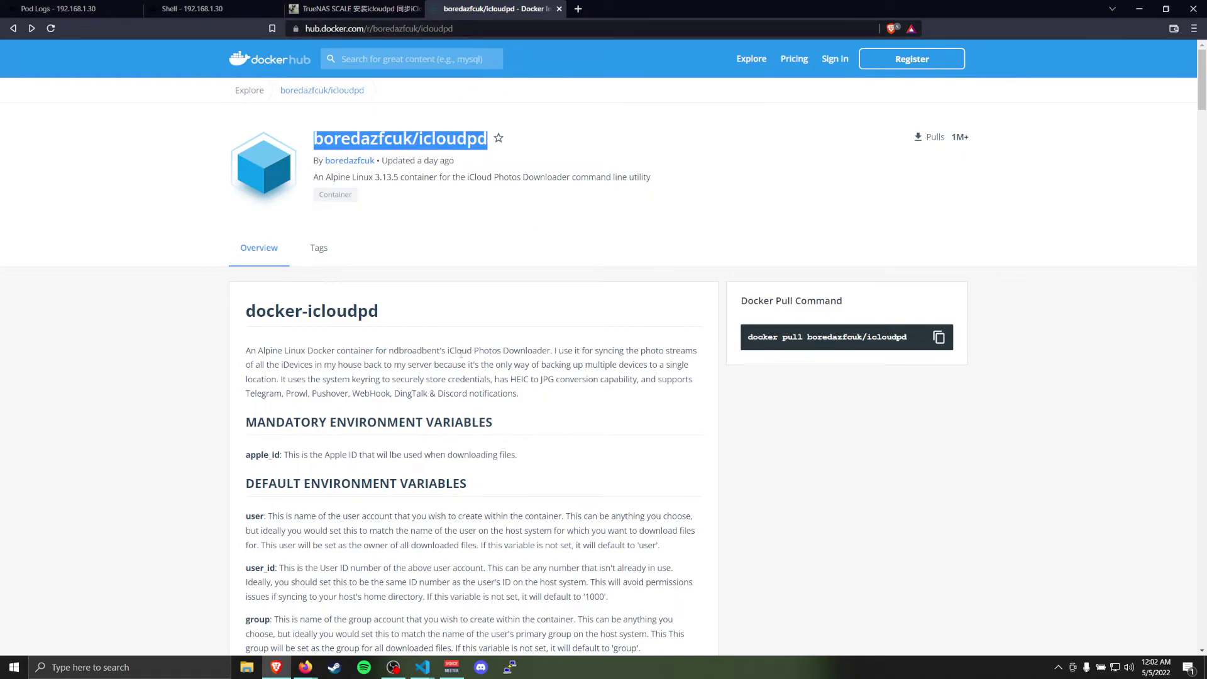
{"action": "scroll", "coordinate": [238, 597], "scroll_direction": "down", "scroll_amount": 2}
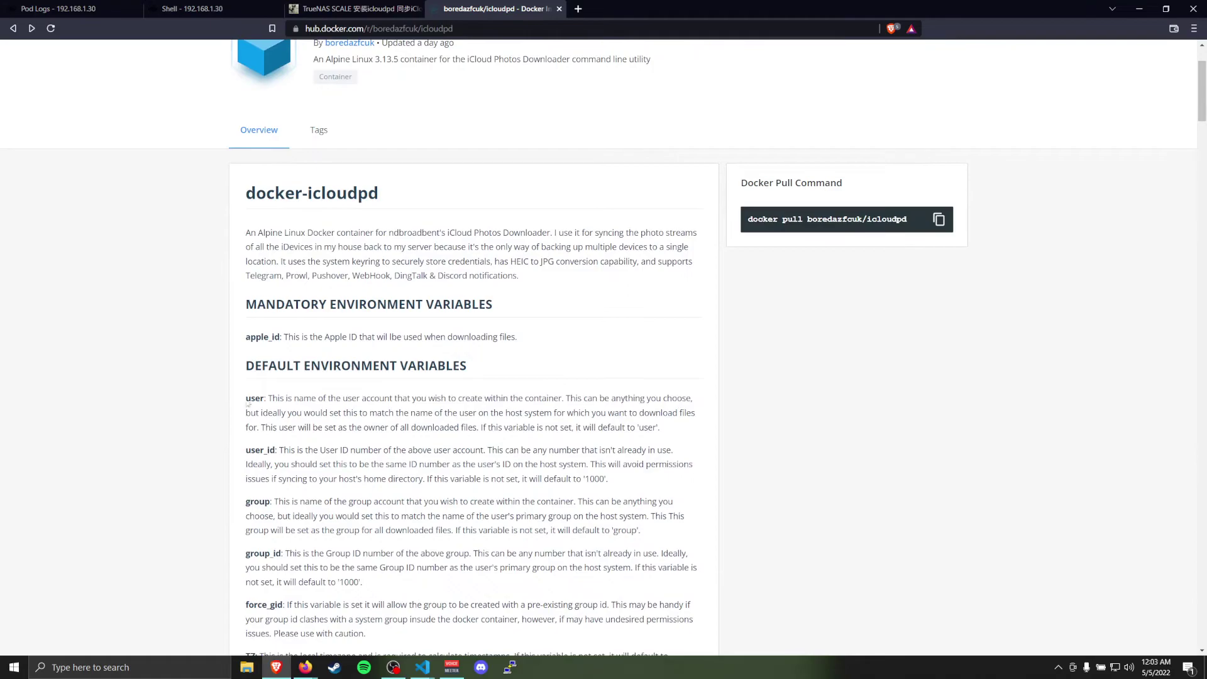
{"action": "left_click_drag", "start_coordinate": [249, 398], "coordinate": [293, 589]}
{"action": "scroll", "coordinate": [304, 578], "scroll_direction": "down", "scroll_amount": 7}
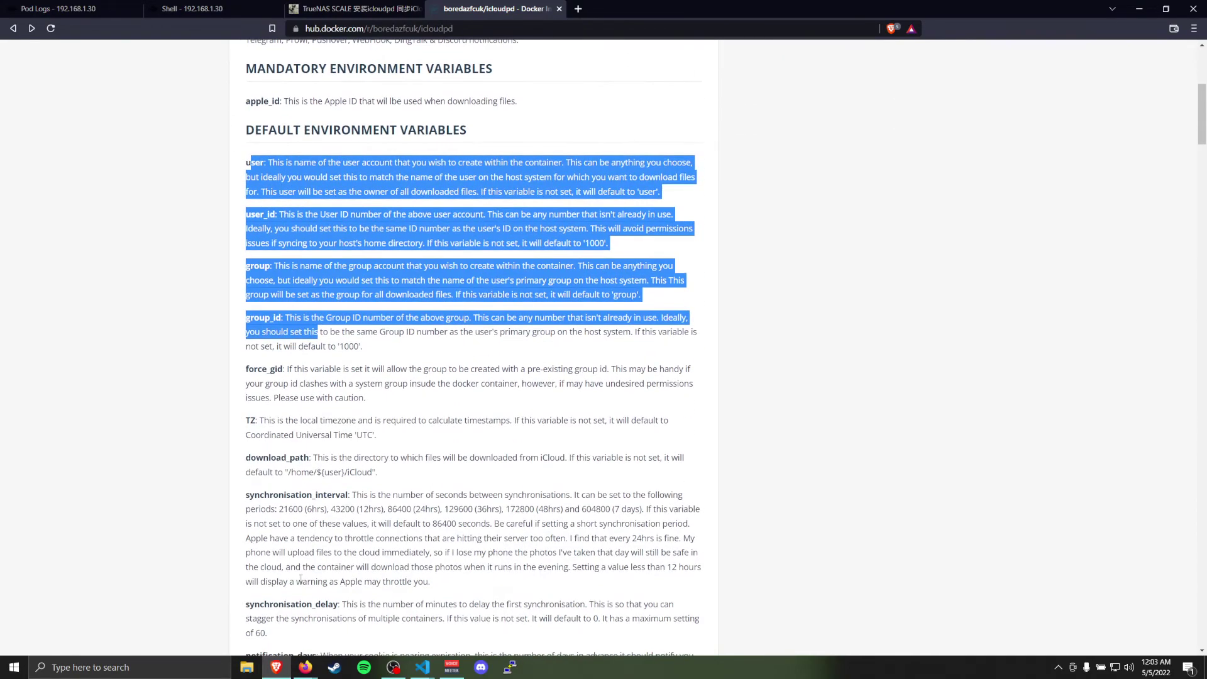
{"action": "scroll", "coordinate": [363, 415], "scroll_direction": "down", "scroll_amount": 7}
{"action": "scroll", "coordinate": [363, 415], "scroll_direction": "down", "scroll_amount": 20}
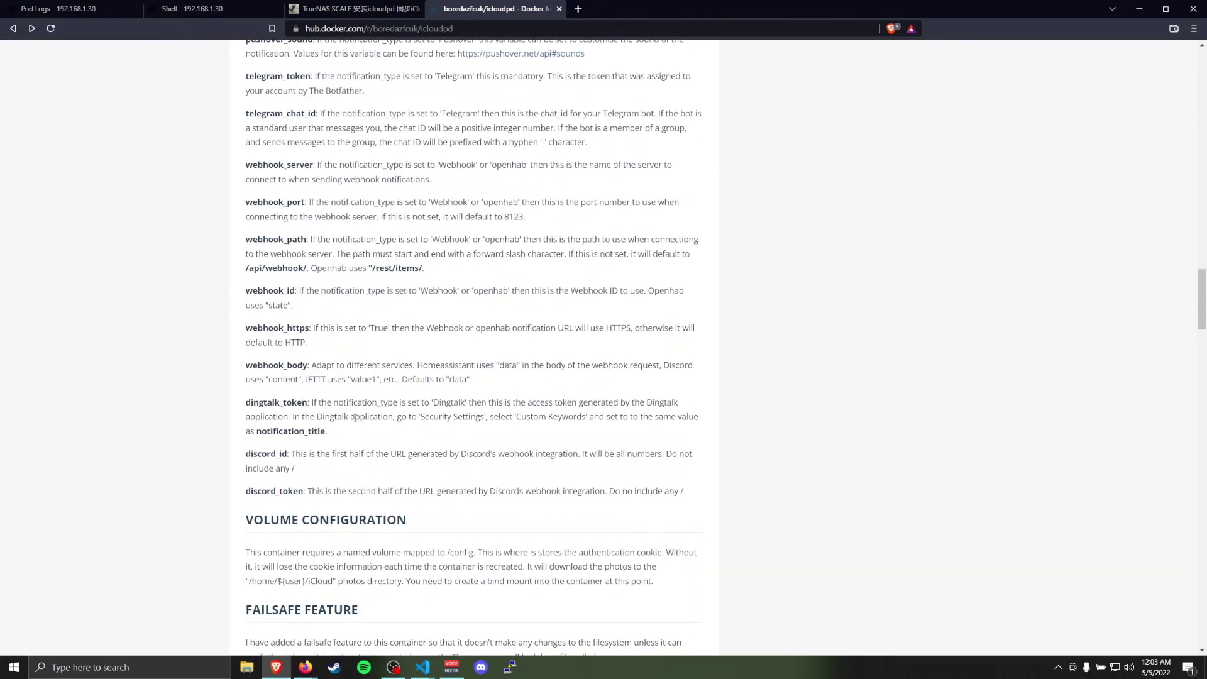
{"action": "scroll", "coordinate": [493, 472], "scroll_direction": "up", "scroll_amount": 4}
{"action": "left_click_drag", "start_coordinate": [251, 140], "coordinate": [327, 349]}
{"action": "scroll", "coordinate": [242, 458], "scroll_direction": "down", "scroll_amount": 3}
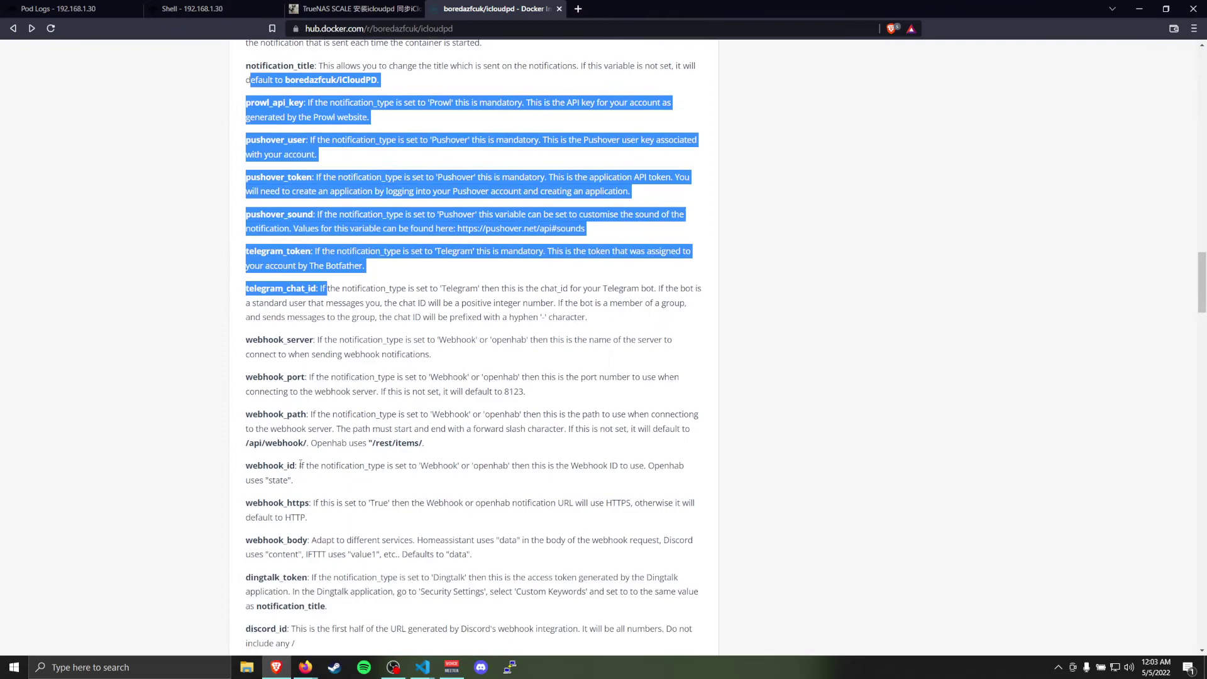
{"action": "left_click_drag", "start_coordinate": [253, 512], "coordinate": [341, 535]}
{"action": "left_click", "coordinate": [342, 535]}
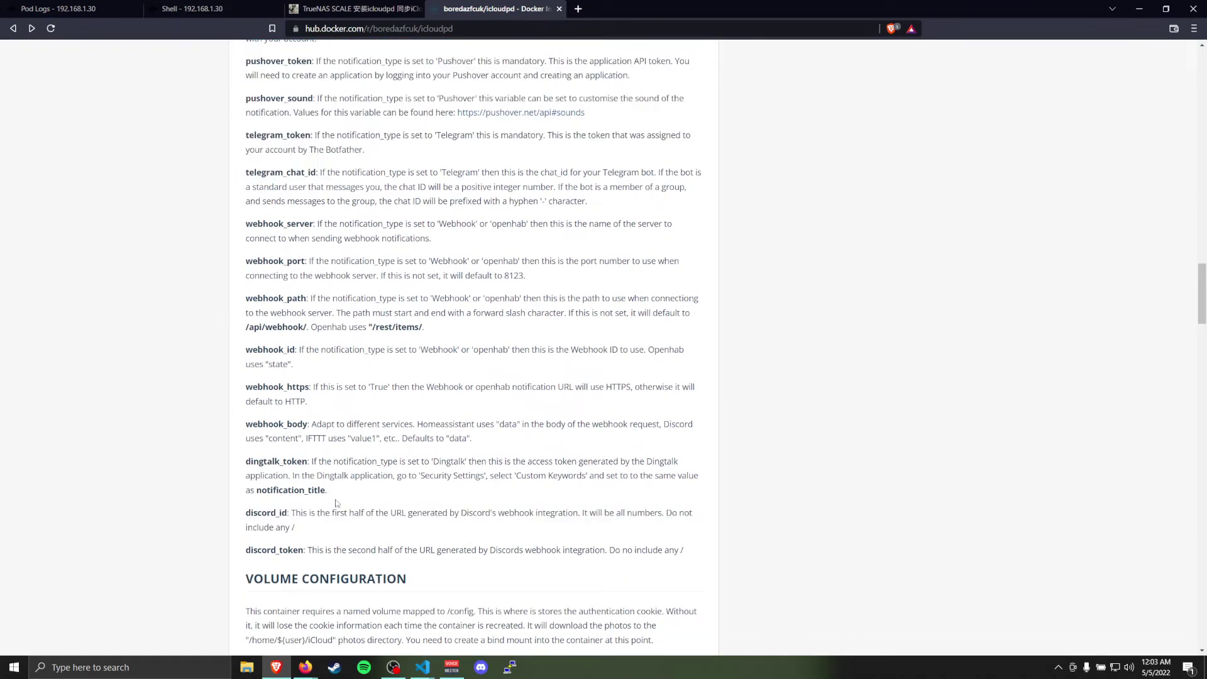
{"action": "scroll", "coordinate": [337, 503], "scroll_direction": "up", "scroll_amount": 8}
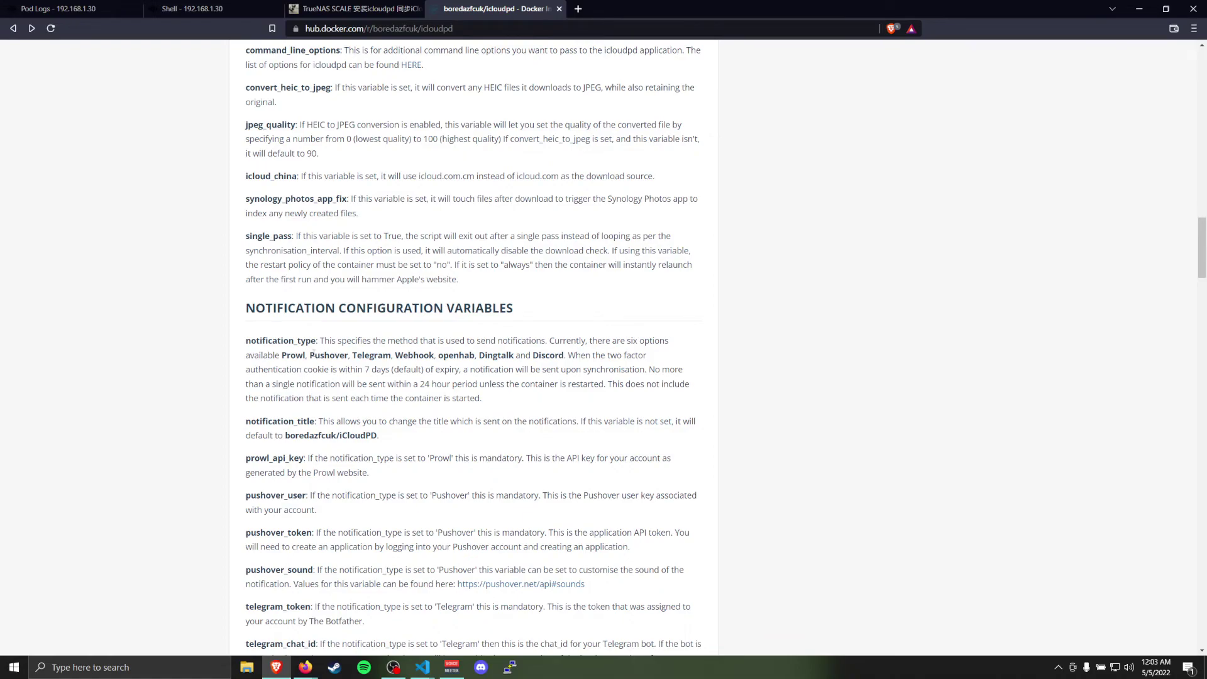
{"action": "left_click_drag", "start_coordinate": [242, 303], "coordinate": [328, 383]}
{"action": "left_click", "coordinate": [360, 415]}
{"action": "scroll", "coordinate": [490, 390], "scroll_direction": "down", "scroll_amount": 6}
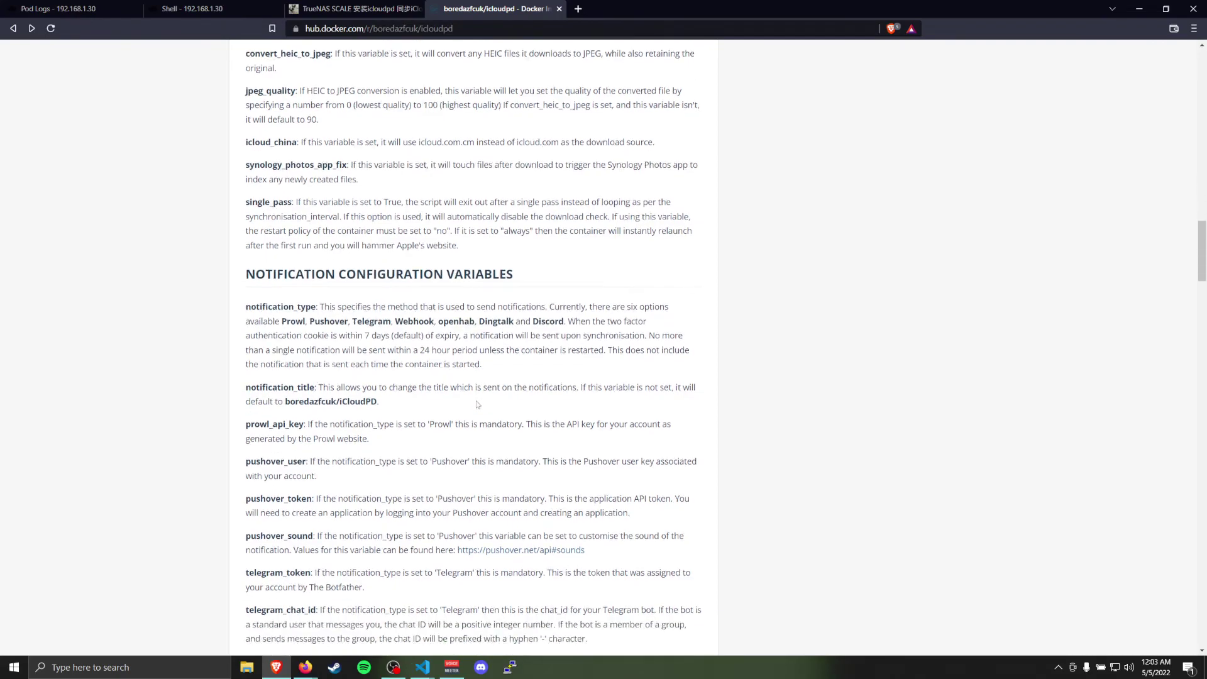
{"action": "scroll", "coordinate": [447, 366], "scroll_direction": "down", "scroll_amount": 1}
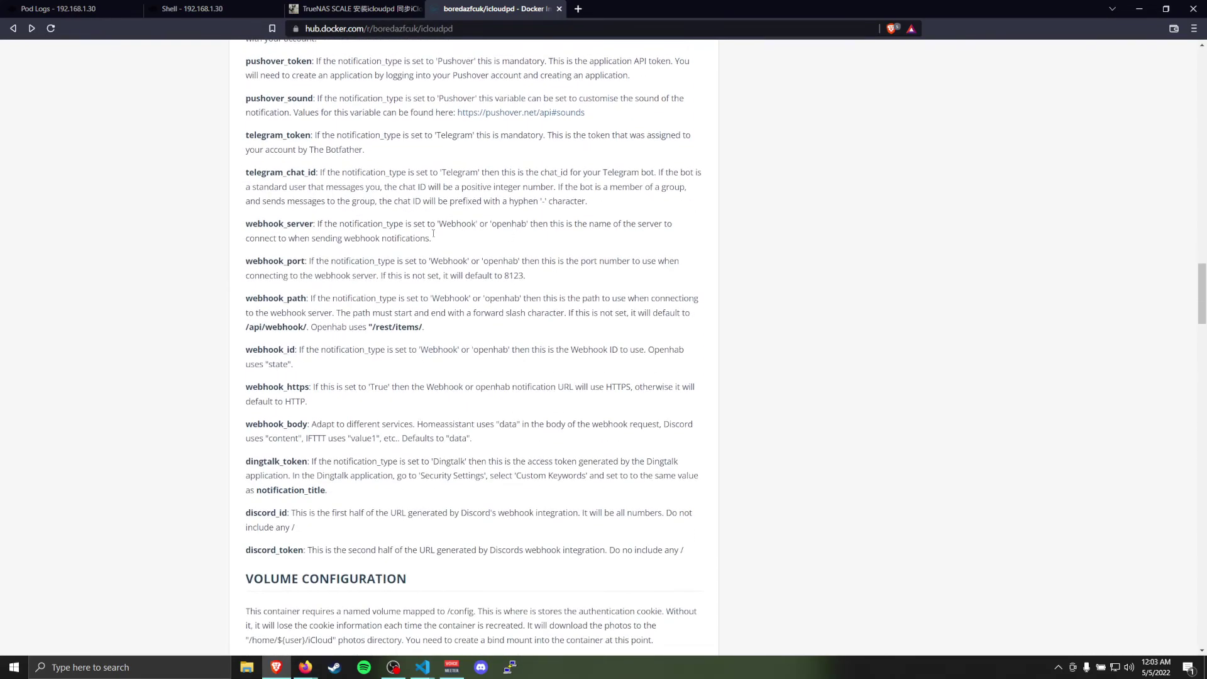
{"action": "scroll", "coordinate": [462, 551], "scroll_direction": "down", "scroll_amount": 8}
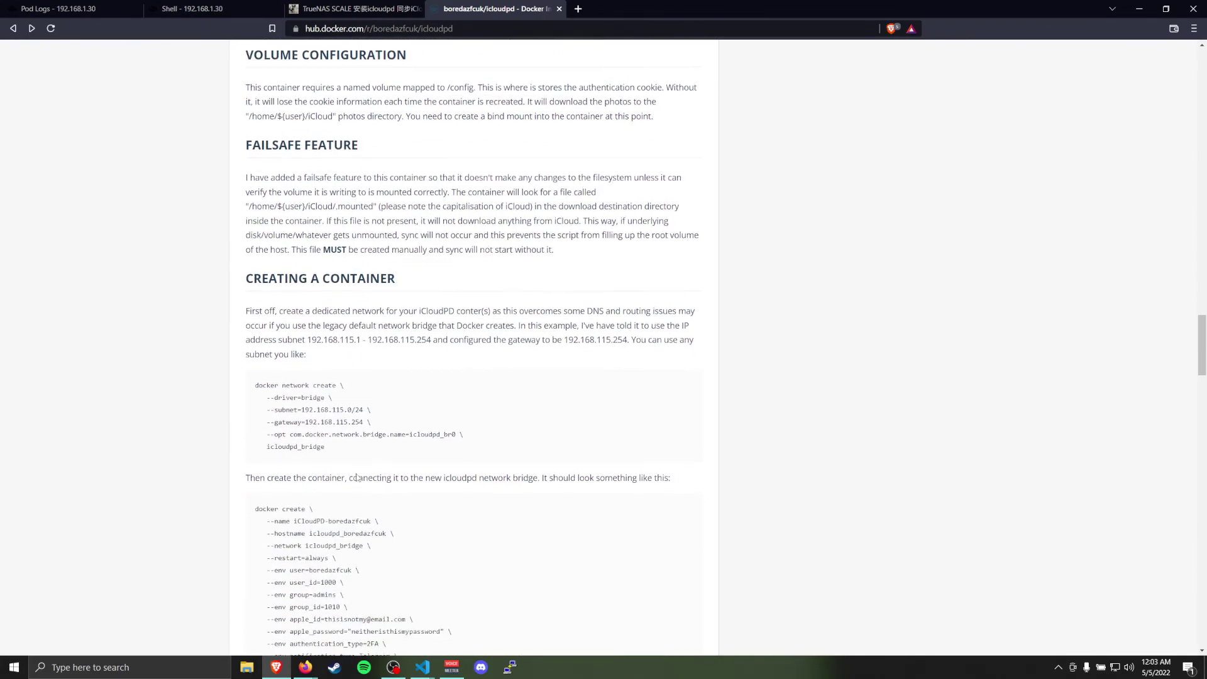
{"action": "scroll", "coordinate": [357, 478], "scroll_direction": "down", "scroll_amount": 12}
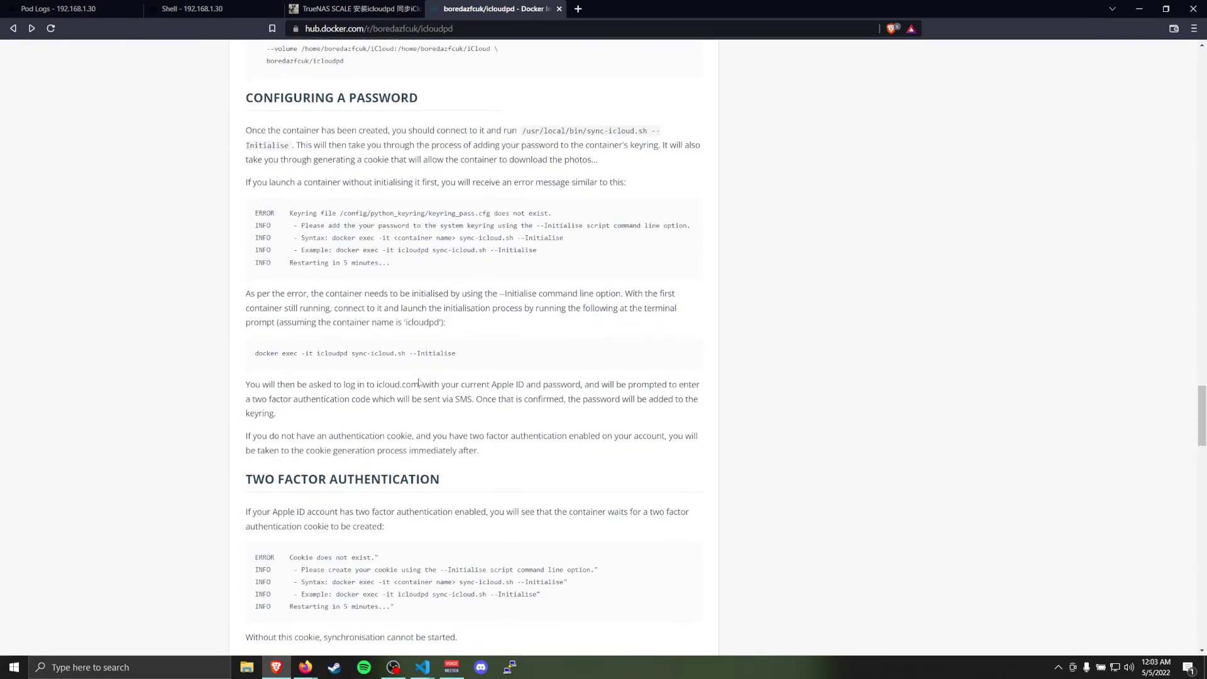
{"action": "scroll", "coordinate": [418, 382], "scroll_direction": "down", "scroll_amount": 7}
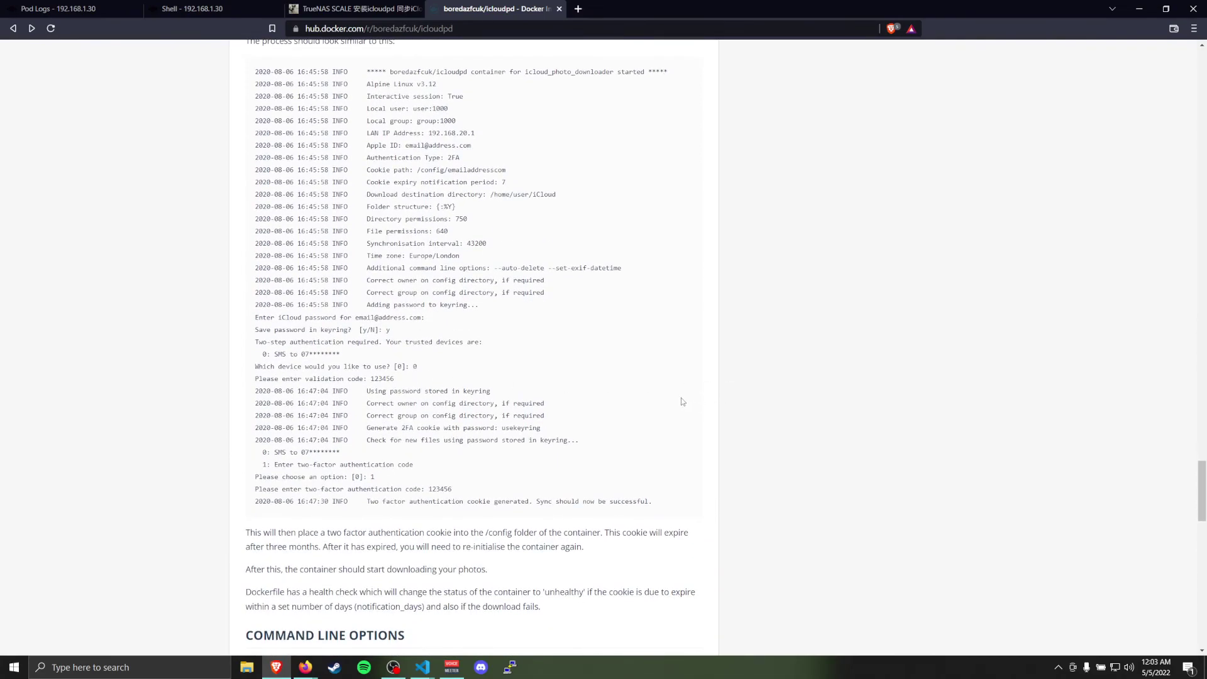
{"action": "mouse_move", "coordinate": [1202, 486]}
{"action": "left_mouse_down"}
{"action": "mouse_move", "coordinate": [1202, 579]}
{"action": "mouse_move", "coordinate": [1202, 511]}
{"action": "left_mouse_up"}
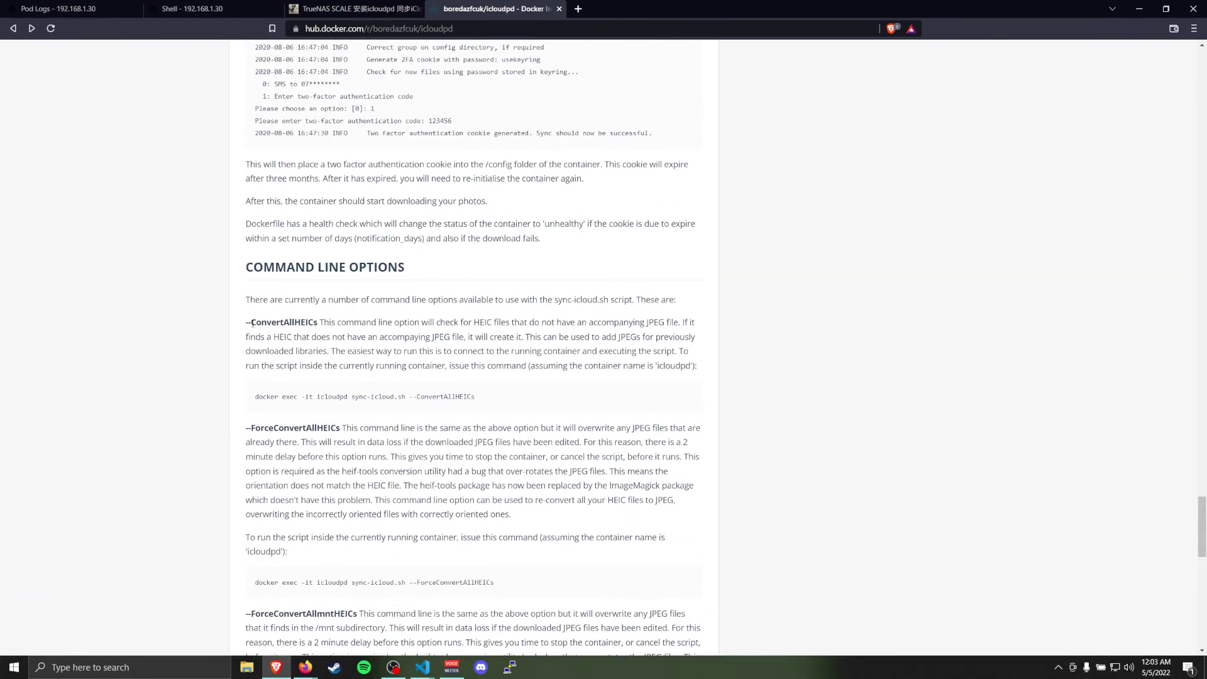
{"action": "left_click_drag", "start_coordinate": [245, 322], "coordinate": [405, 381]}
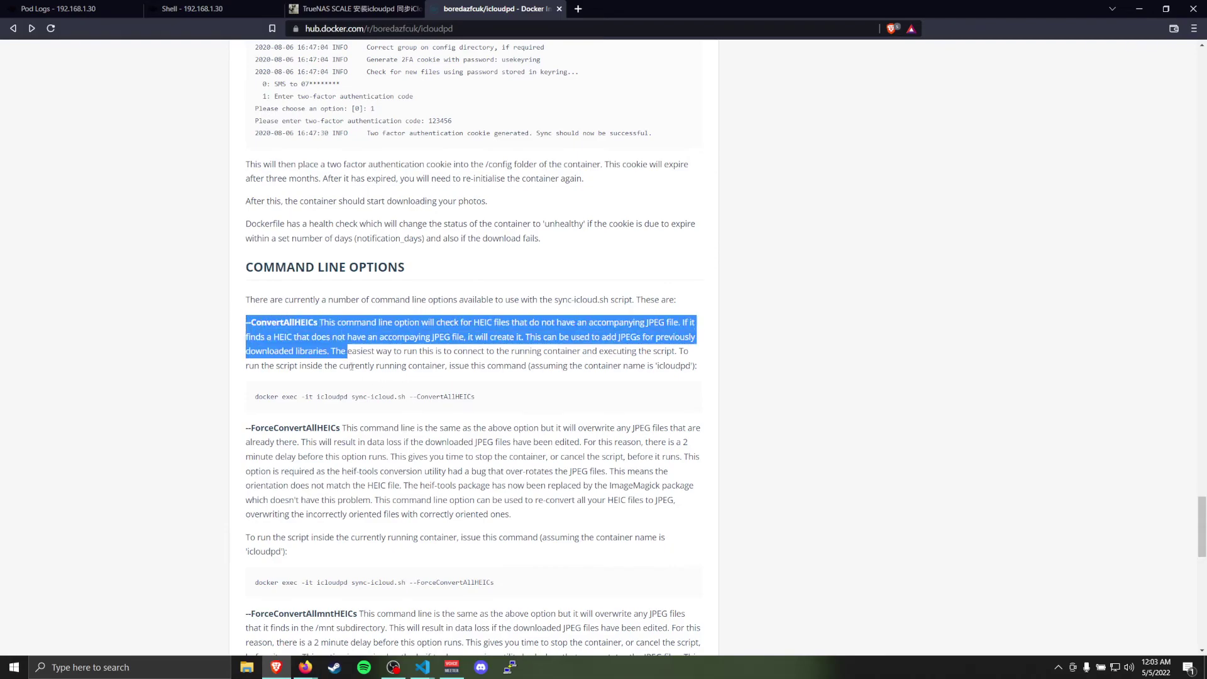
{"action": "left_click", "coordinate": [242, 263]}
{"action": "left_click_drag", "start_coordinate": [242, 263], "coordinate": [503, 553]}
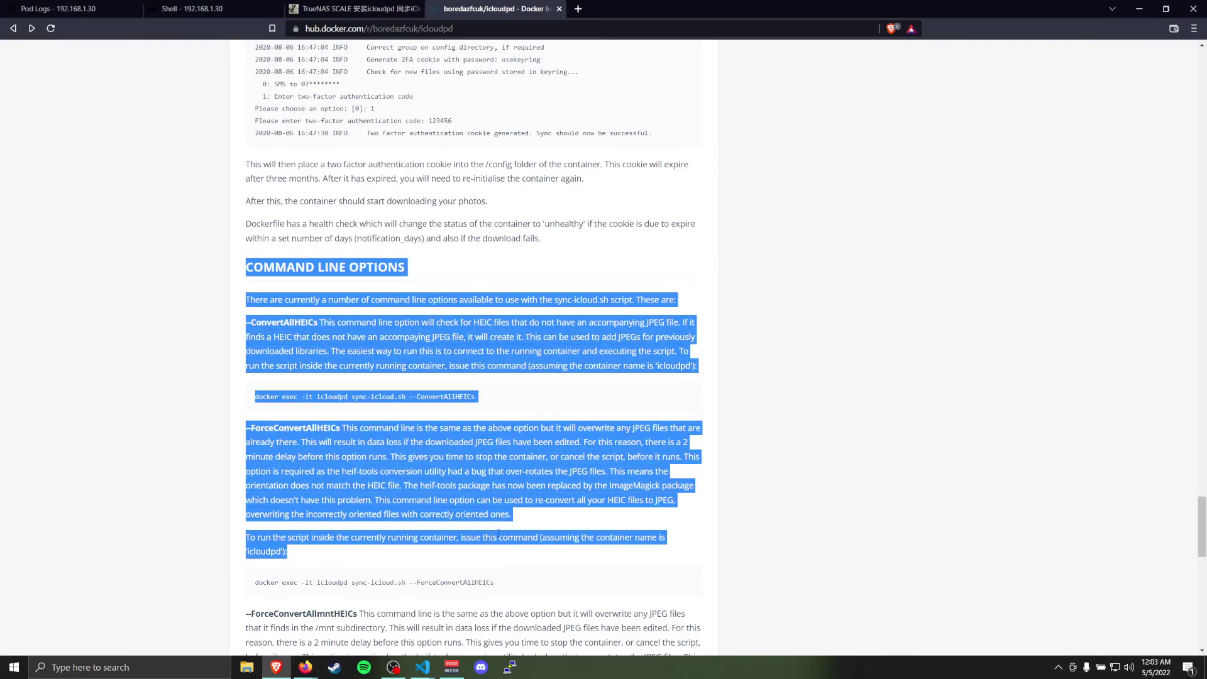
{"action": "left_click", "coordinate": [293, 423]}
{"action": "scroll", "coordinate": [220, 280], "scroll_direction": "down", "scroll_amount": 2}
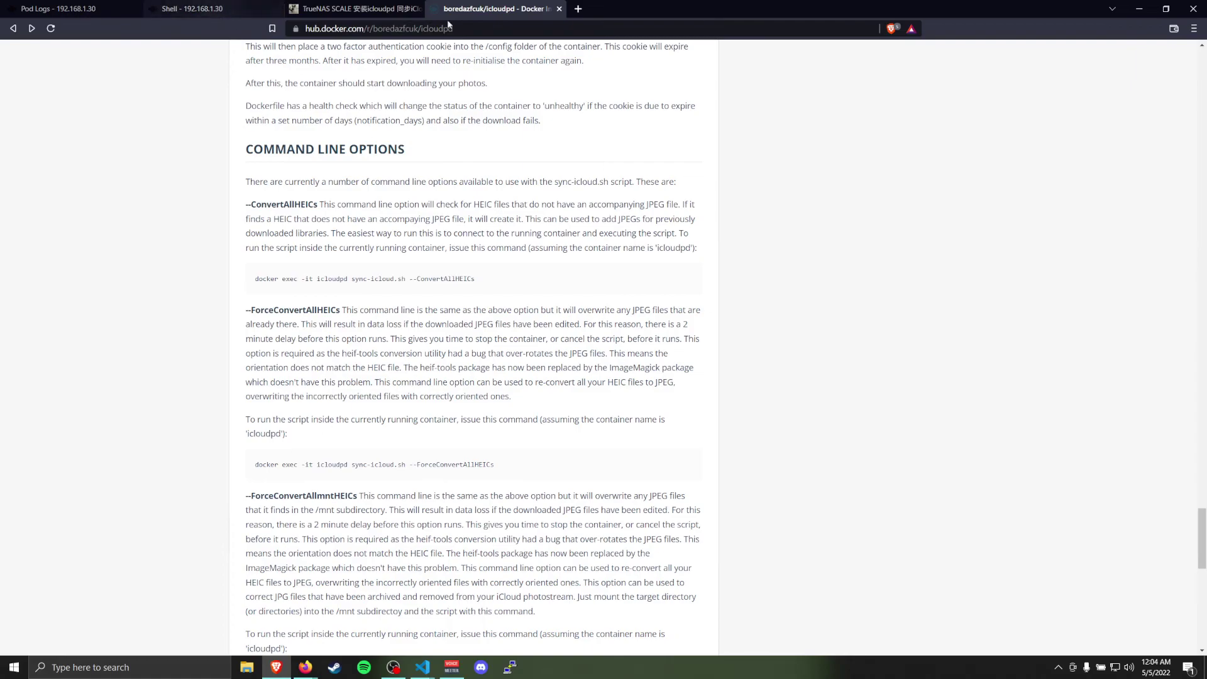
Review the icloudpd pod logs showing 2021 photos downloading, including the IMG_6131.HEIC entry
{"action": "left_click", "coordinate": [81, 11]}
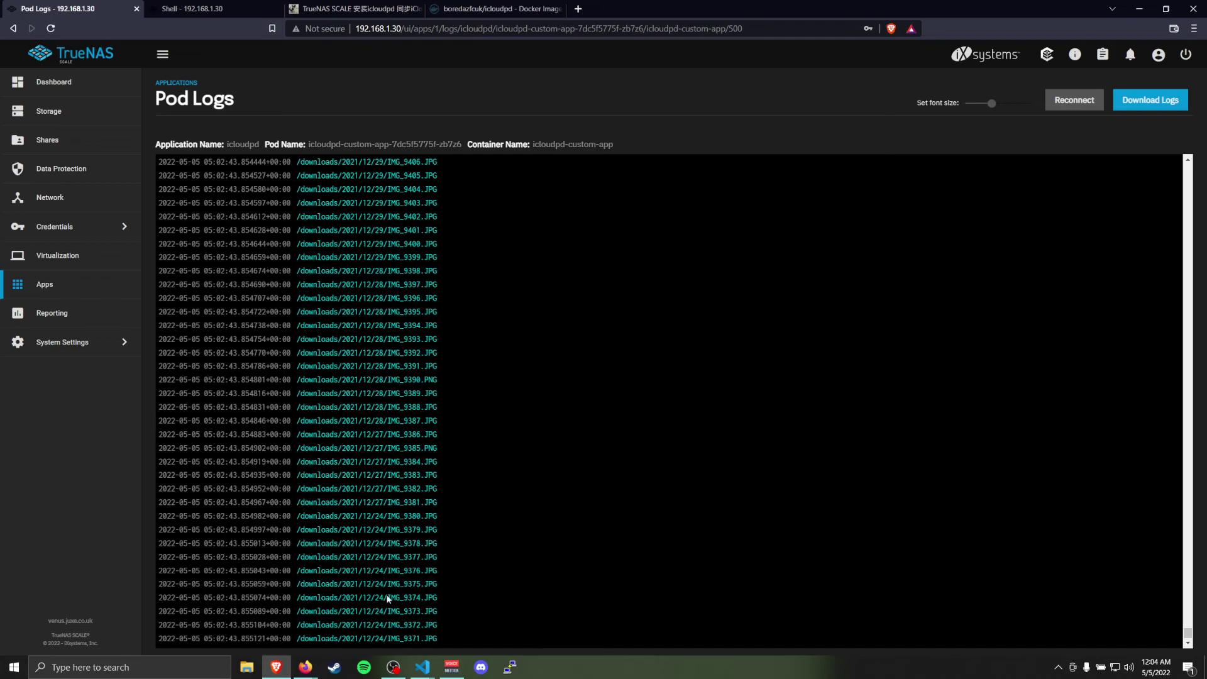
{"action": "left_click_drag", "start_coordinate": [439, 640], "coordinate": [153, 373]}
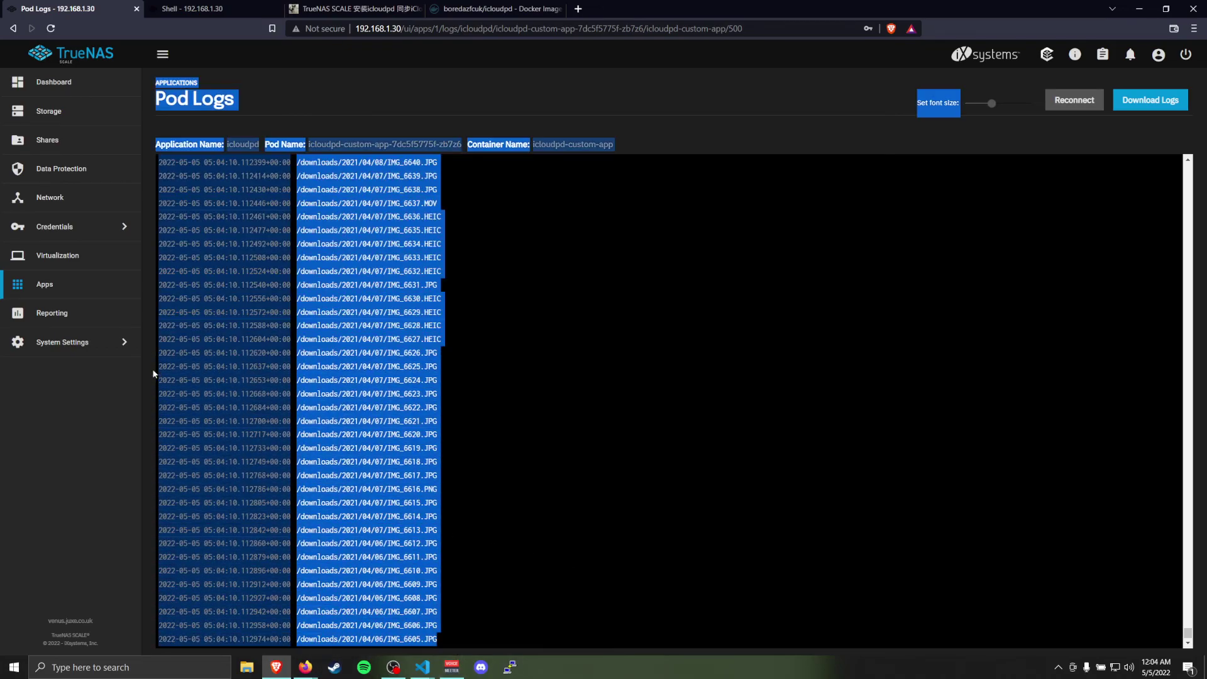
{"action": "left_click", "coordinate": [484, 562]}
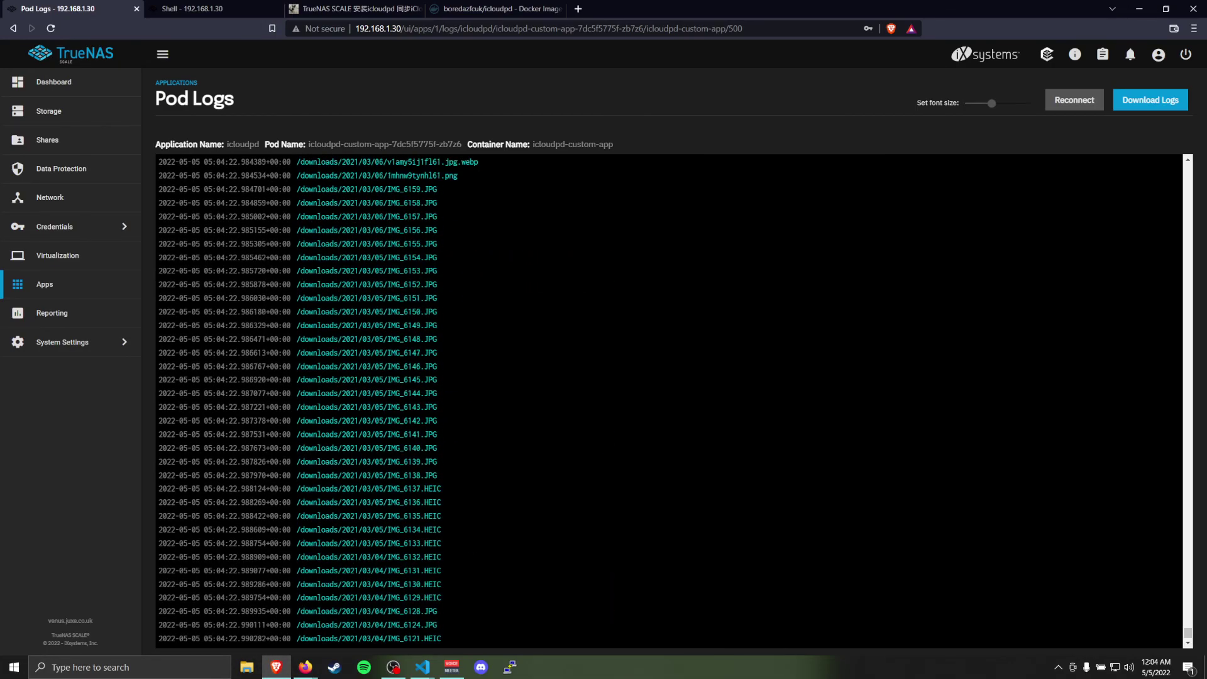
{"action": "left_click_drag", "start_coordinate": [345, 570], "coordinate": [442, 570]}
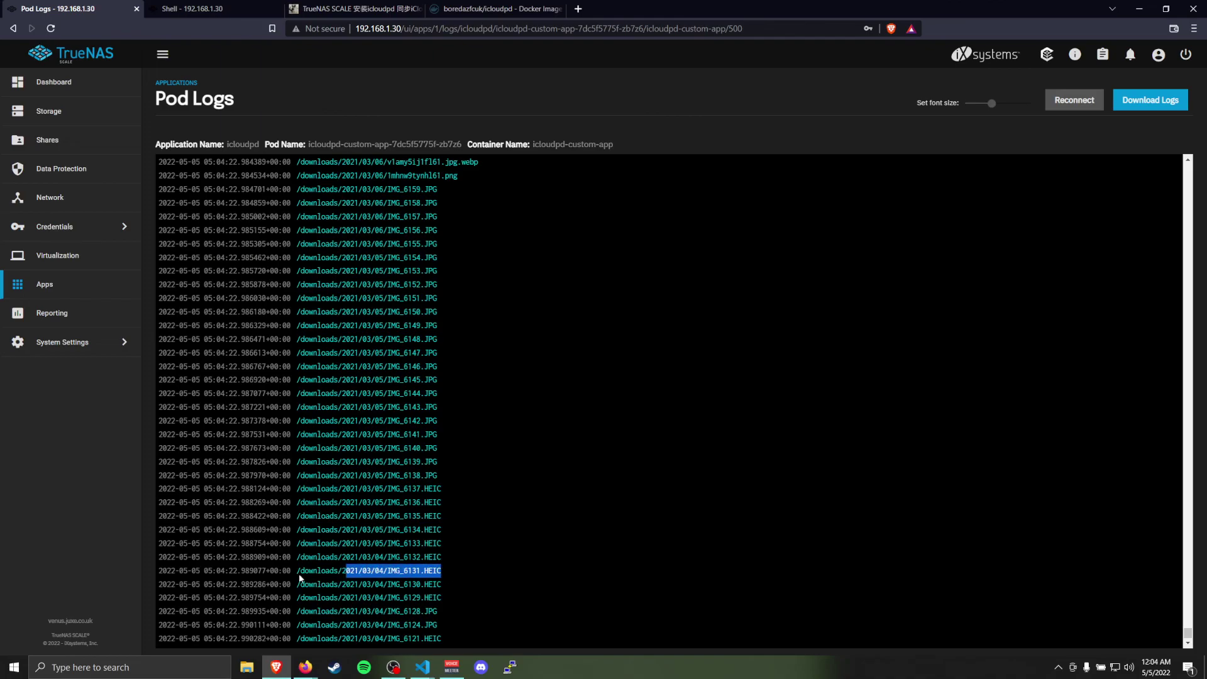